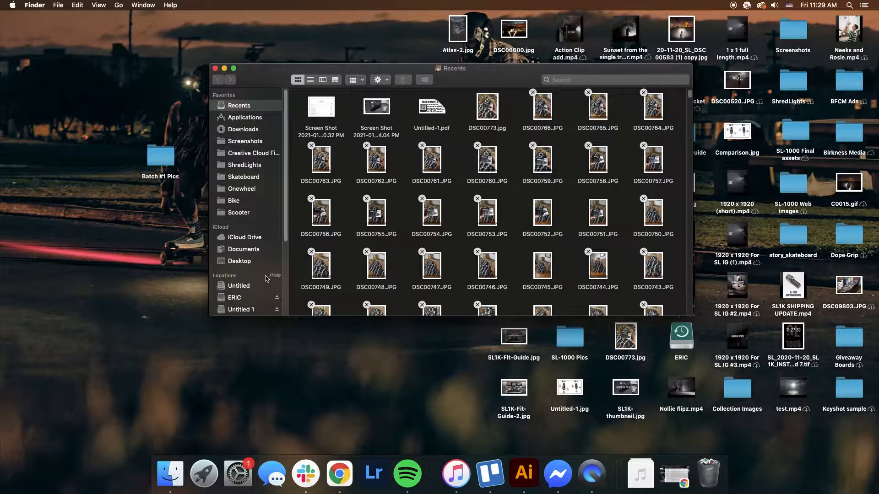
Open the SL1K test shoot folder on the Untitled drive.
{"action": "left_click", "coordinate": [235, 285]}
{"action": "left_click_drag", "start_coordinate": [295, 86], "coordinate": [301, 86]}
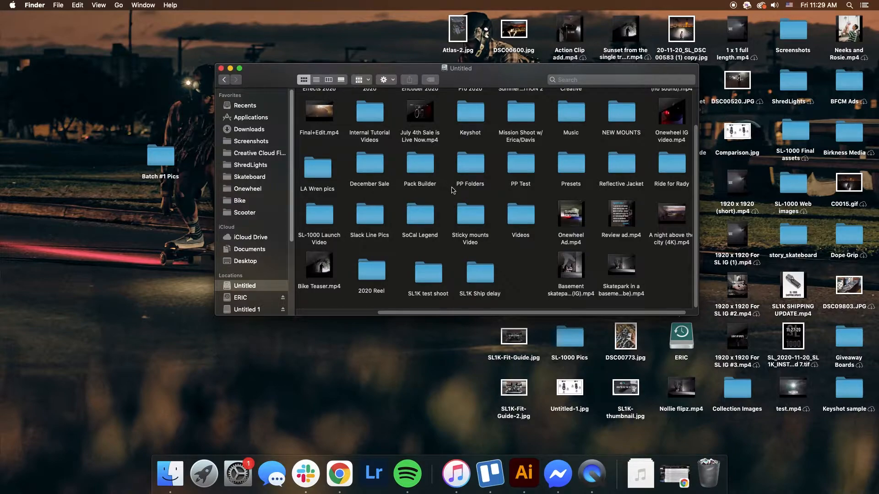
{"action": "scroll", "coordinate": [448, 211], "scroll_direction": "up", "scroll_amount": 1}
{"action": "scroll", "coordinate": [446, 249], "scroll_direction": "down", "scroll_amount": 1}
{"action": "left_click", "coordinate": [432, 298]}
{"action": "left_click_drag", "start_coordinate": [432, 301], "coordinate": [425, 278]}
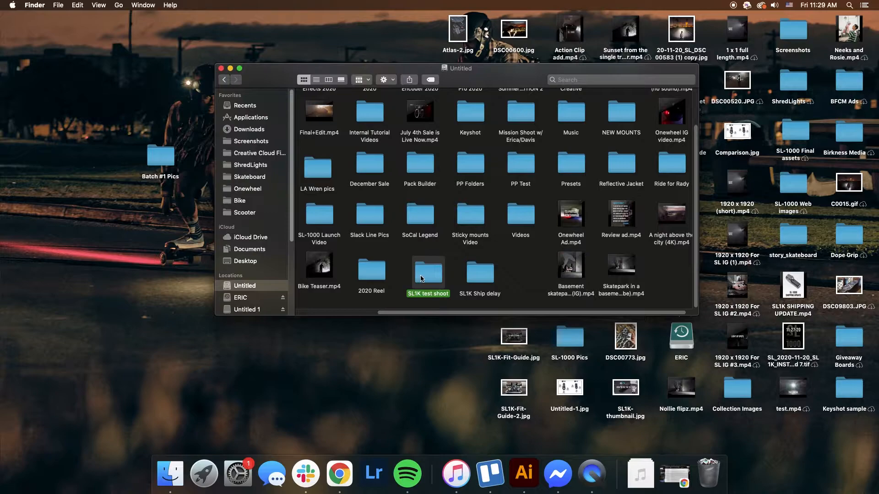
{"action": "double_click", "coordinate": [422, 278]}
{"action": "scroll", "coordinate": [389, 199], "scroll_direction": "down", "scroll_amount": 3}
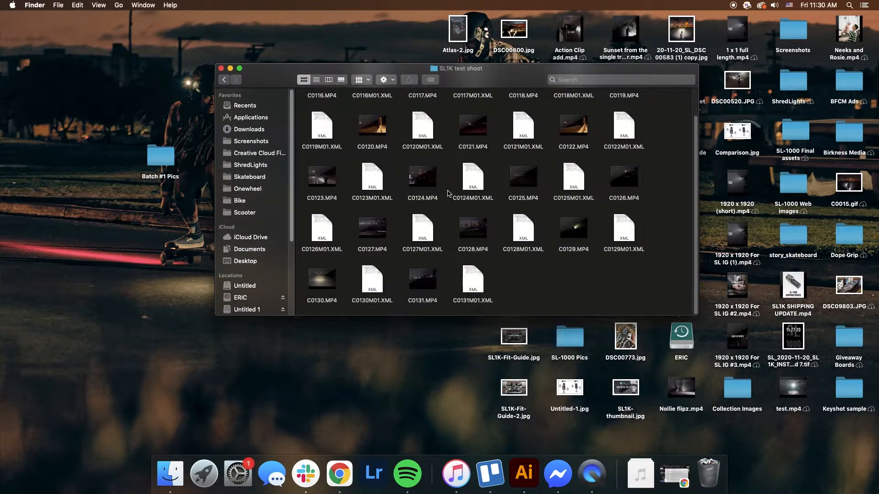
Create a new folder named "PP Folders" inside the SL1K test shoot folder.
{"action": "right_click", "coordinate": [520, 281]}
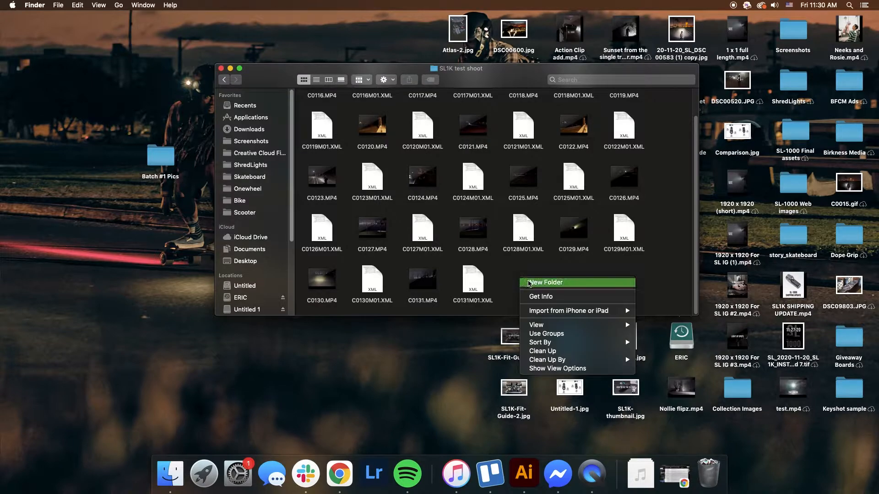
{"action": "left_click", "coordinate": [533, 284]}
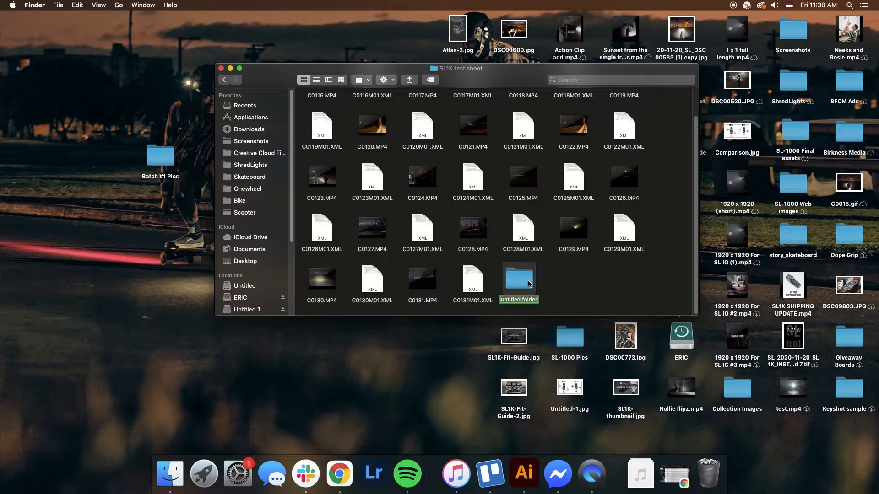
{"action": "type", "text": "PP Folders"}
{"action": "key", "text": "Return"}
{"action": "left_click", "coordinate": [552, 294]}
{"action": "left_click_drag", "start_coordinate": [516, 283], "coordinate": [521, 284]}
{"action": "left_click", "coordinate": [561, 288]}
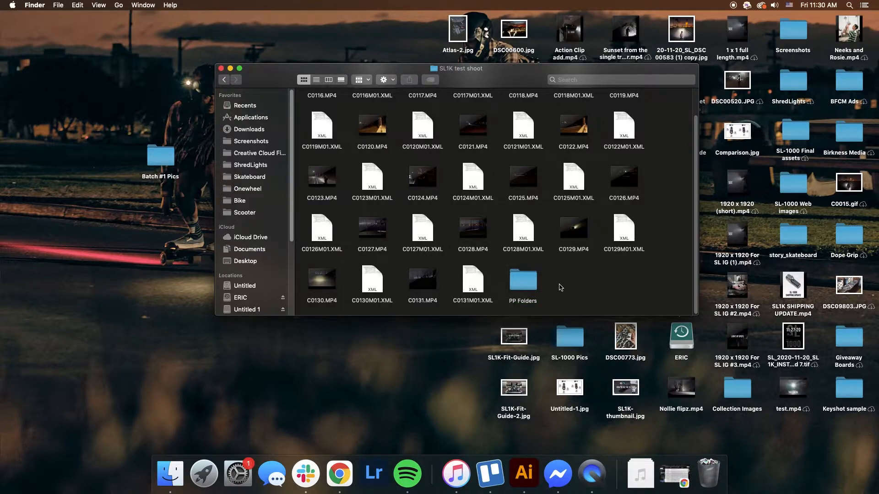
Open the PP Folders folder and launch Adobe Premiere Pro 2020.
{"action": "double_click", "coordinate": [525, 284]}
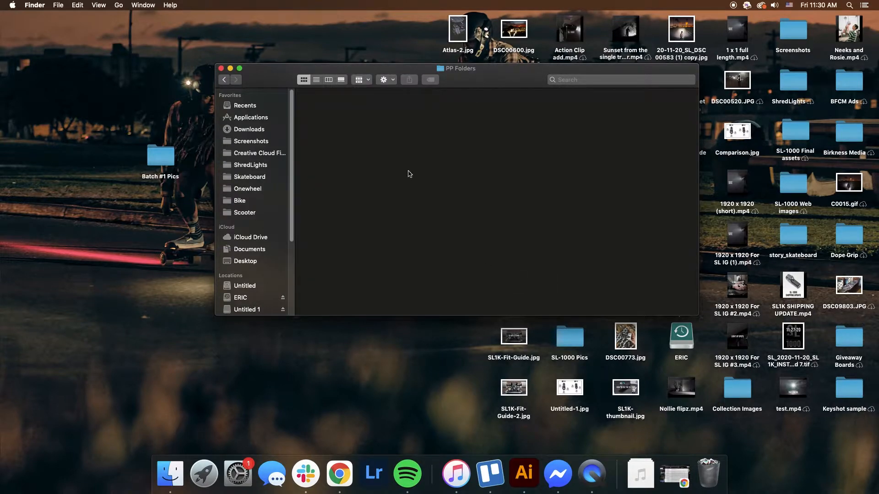
{"action": "left_click", "coordinate": [197, 490]}
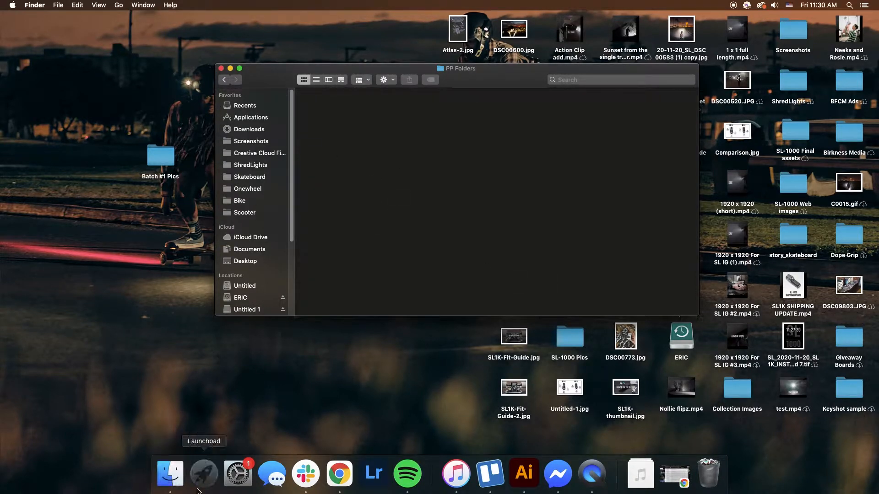
{"action": "left_click", "coordinate": [71, 420]}
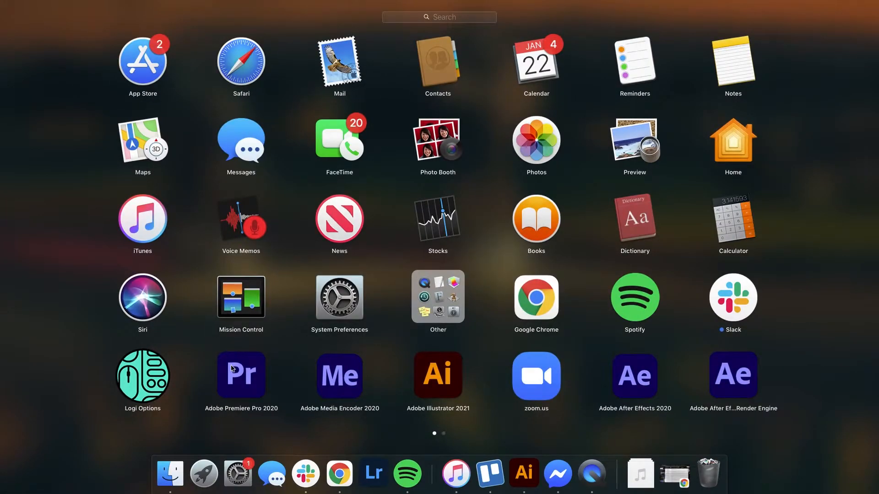
{"action": "left_click", "coordinate": [233, 369]}
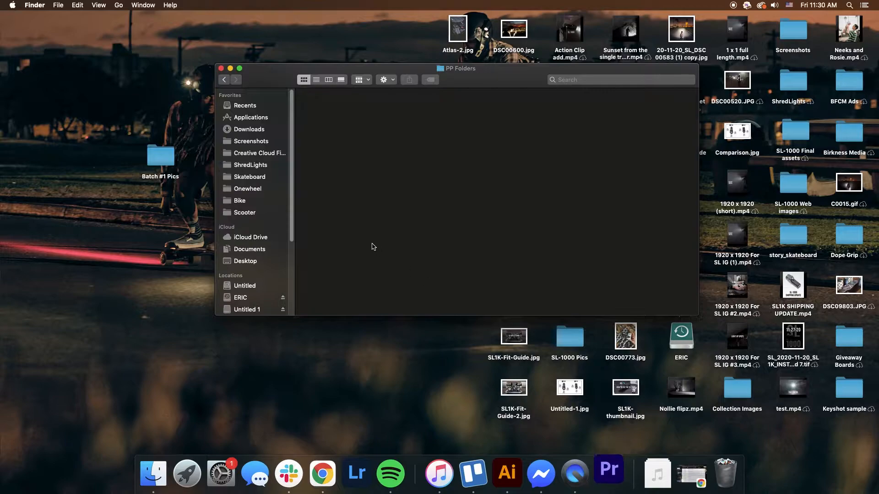
Return to the SL1K test shoot folder and create a second folder there named "Footage".
{"action": "left_click", "coordinate": [224, 79]}
{"action": "right_click", "coordinate": [591, 282]}
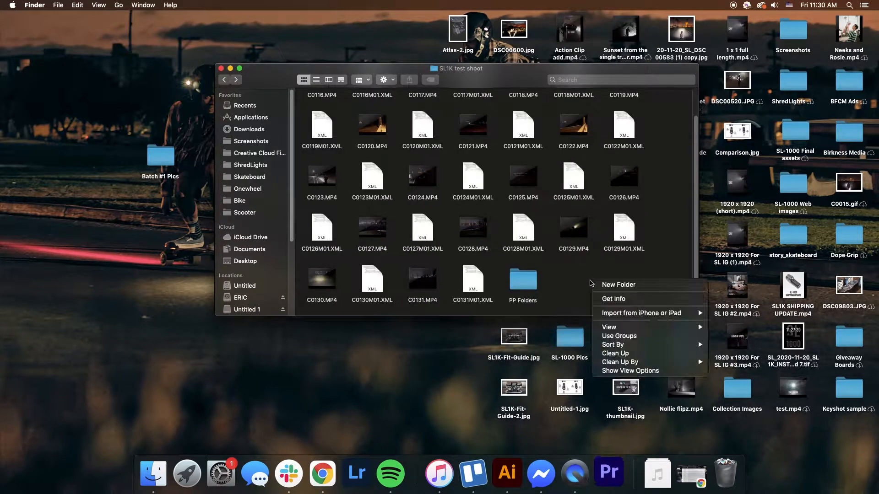
{"action": "left_click", "coordinate": [609, 285]}
{"action": "type", "text": "Foot"}
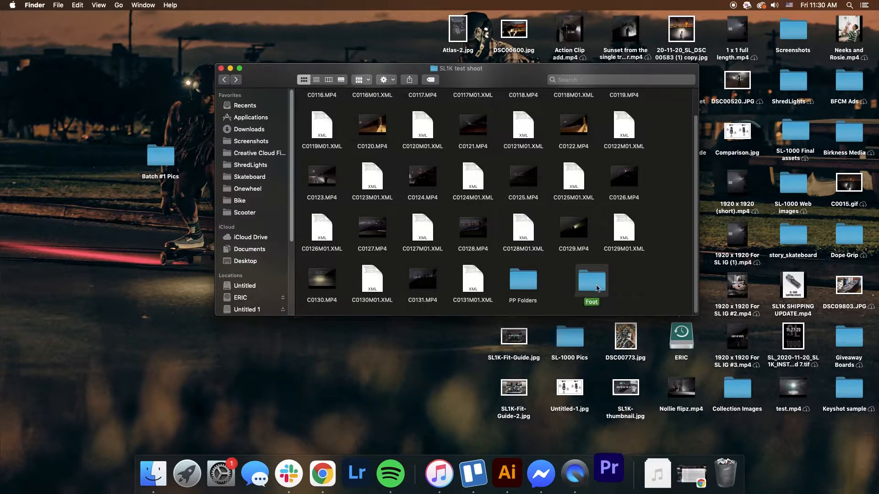
{"action": "left_click", "coordinate": [632, 288]}
{"action": "left_click", "coordinate": [587, 302]}
{"action": "right_click", "coordinate": [589, 304]}
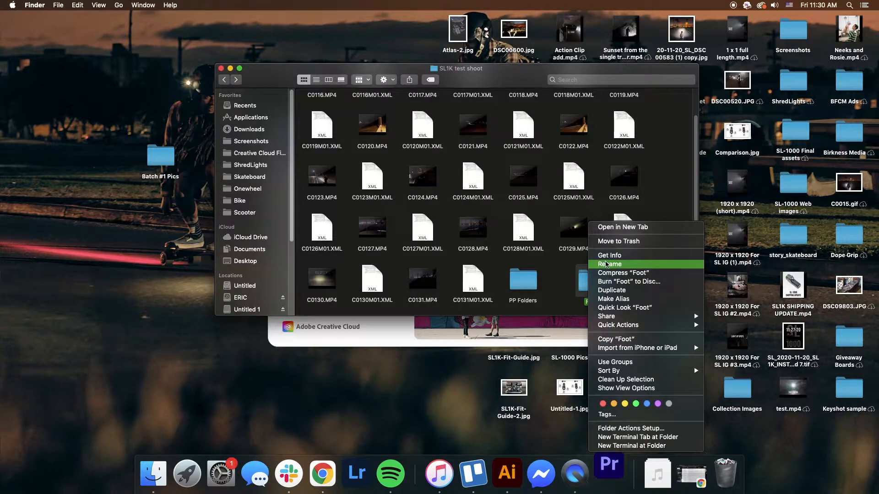
{"action": "left_click", "coordinate": [606, 265]}
{"action": "type", "text": "Footage"}
{"action": "key", "text": "Return"}
Move all the MP4 clips and XML files from the SL1K test shoot folder into the Footage folder.
{"action": "scroll", "coordinate": [420, 228], "scroll_direction": "up", "scroll_amount": 3}
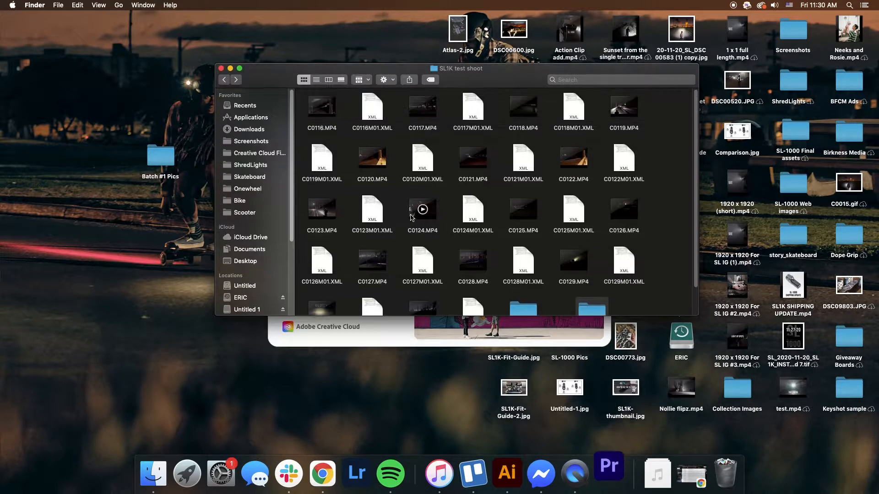
{"action": "left_click_drag", "start_coordinate": [301, 106], "coordinate": [653, 301]}
{"action": "scroll", "coordinate": [654, 294], "scroll_direction": "down", "scroll_amount": 3}
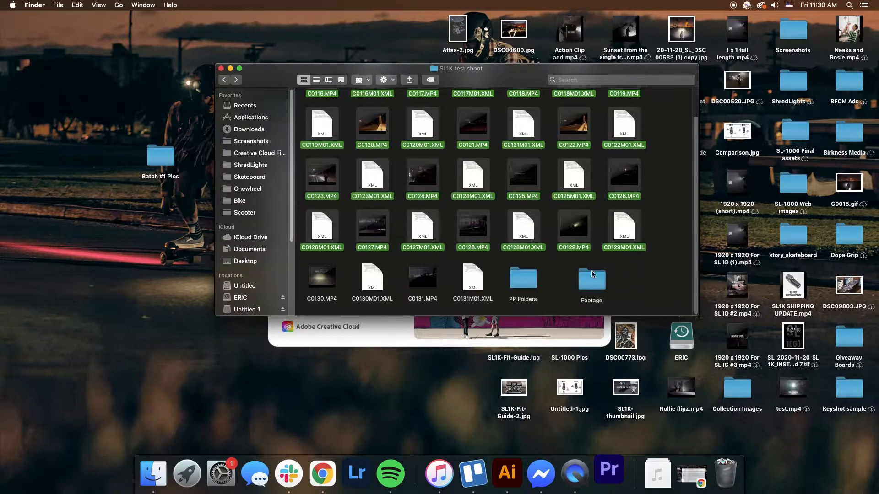
{"action": "left_click_drag", "start_coordinate": [298, 266], "coordinate": [494, 303]}
{"action": "left_click_drag", "start_coordinate": [472, 271], "coordinate": [593, 282]}
Tidy the two remaining folders in the SL1K test shoot folder with Clean Up By.
{"action": "right_click", "coordinate": [411, 188]}
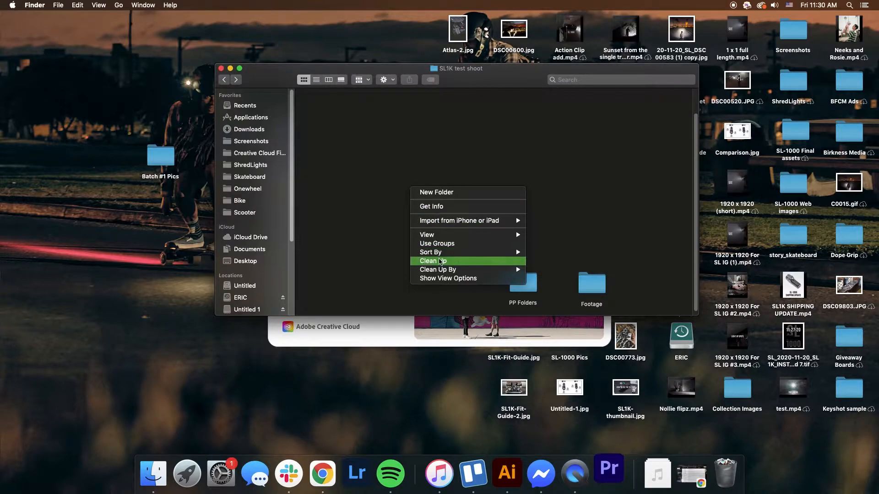
{"action": "mouse_move", "coordinate": [451, 274]}
{"action": "left_click", "coordinate": [544, 270]}
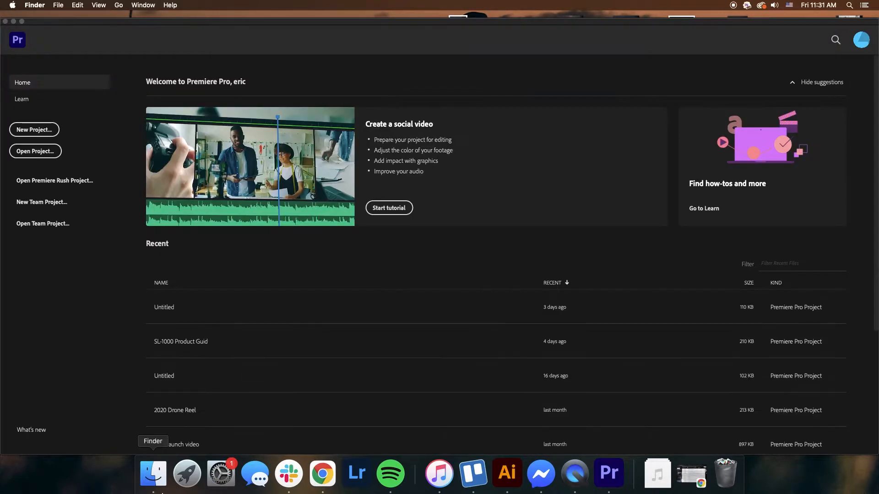
Move the Premiere Pro window aside, switch to Finder and review where the SL1K test shoot folder sits on the Untitled drive.
{"action": "left_click_drag", "start_coordinate": [156, 22], "coordinate": [166, 160]}
{"action": "left_click", "coordinate": [268, 74]}
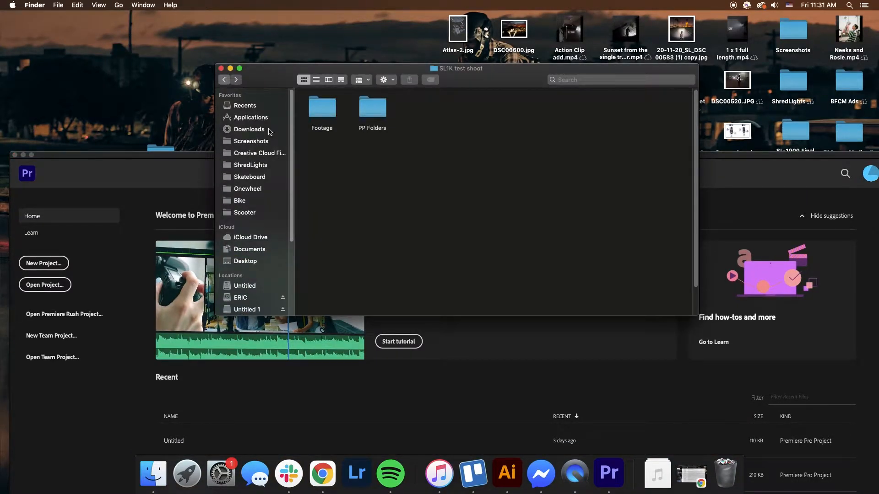
{"action": "left_click", "coordinate": [224, 79]}
{"action": "left_click", "coordinate": [417, 276]}
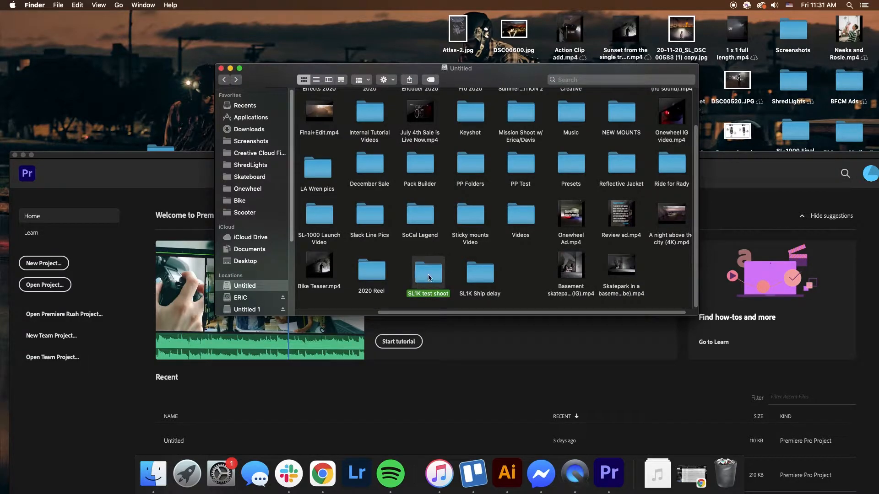
{"action": "double_click", "coordinate": [429, 271]}
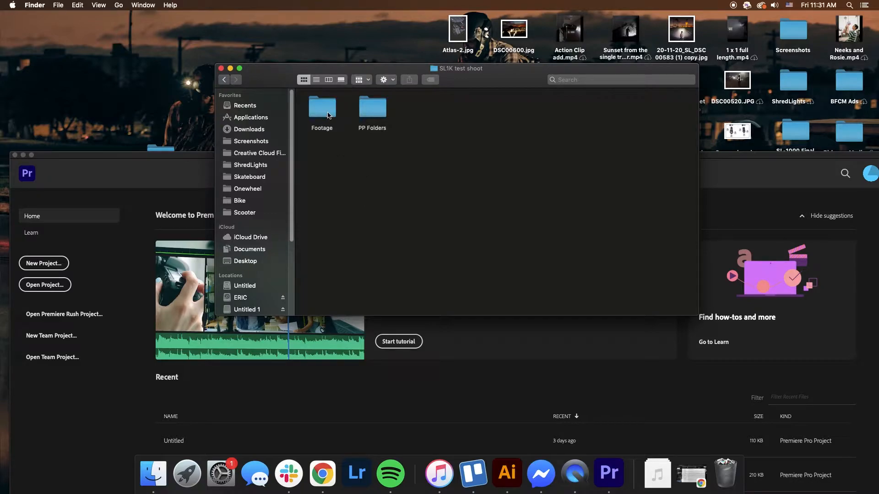
{"action": "left_click", "coordinate": [224, 80]}
{"action": "left_click", "coordinate": [425, 280]}
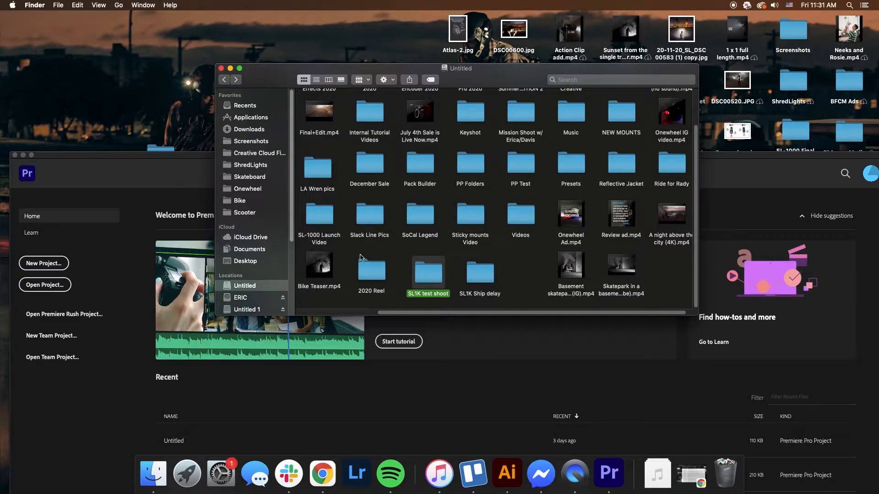
{"action": "double_click", "coordinate": [438, 273]}
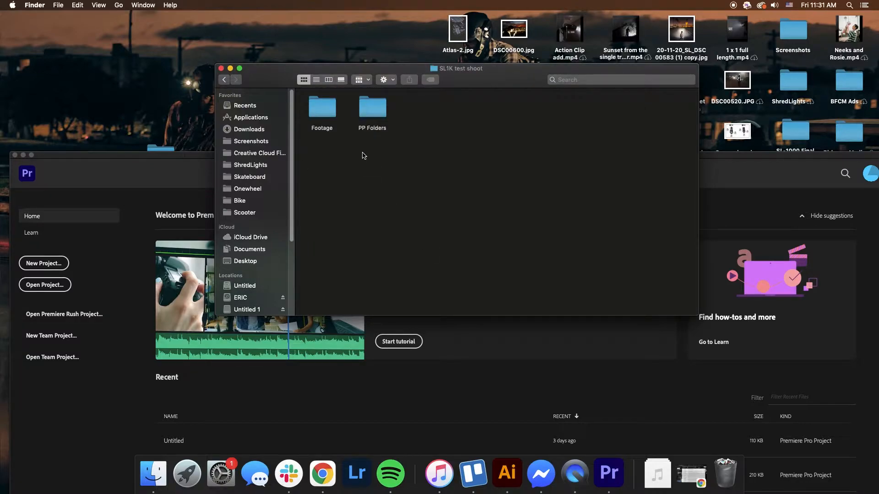
Examine the Footage and PP Folders subfolders, including the contents of Footage.
{"action": "left_click", "coordinate": [322, 130]}
{"action": "left_click", "coordinate": [373, 130]}
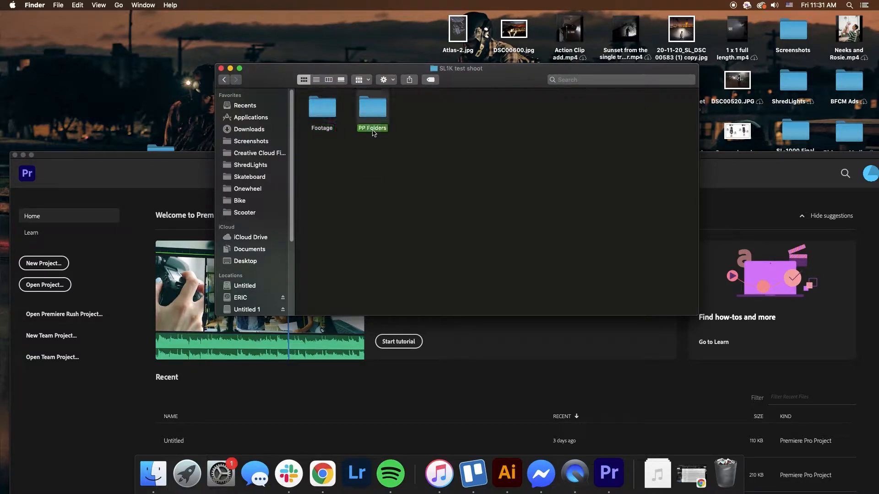
{"action": "left_click", "coordinate": [373, 176]}
{"action": "left_click", "coordinate": [318, 105]}
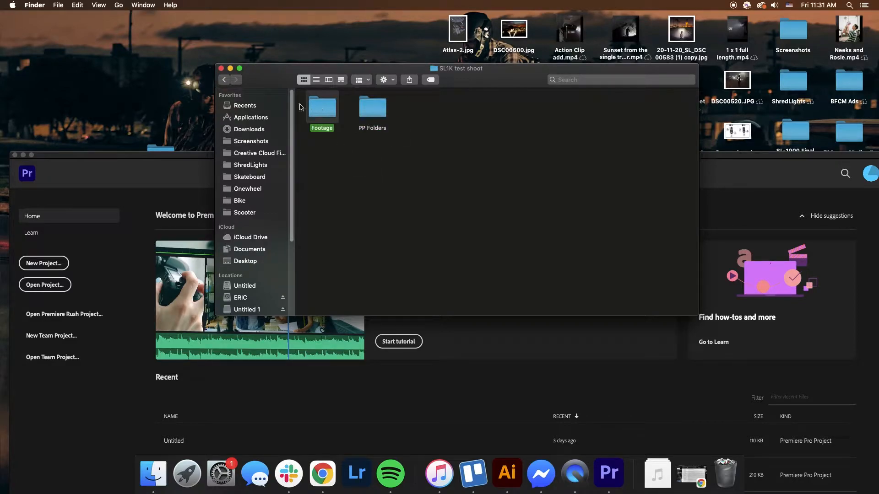
{"action": "double_click", "coordinate": [317, 104]}
{"action": "left_click", "coordinate": [224, 80]}
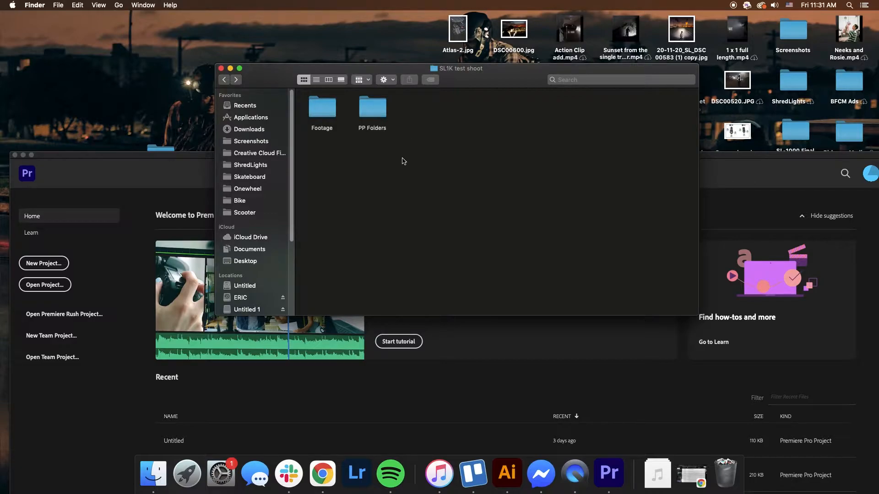
Switch to Premiere Pro and start a new project.
{"action": "left_click", "coordinate": [137, 156]}
{"action": "double_click", "coordinate": [137, 157]}
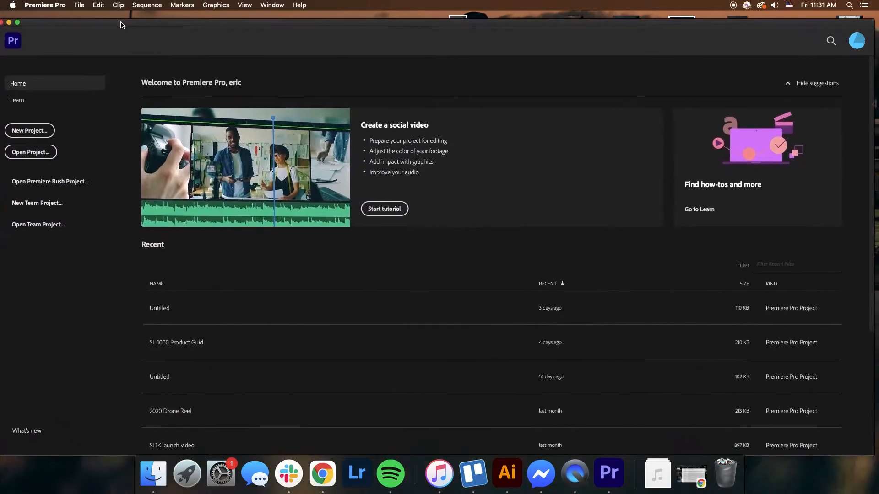
{"action": "left_click", "coordinate": [47, 132]}
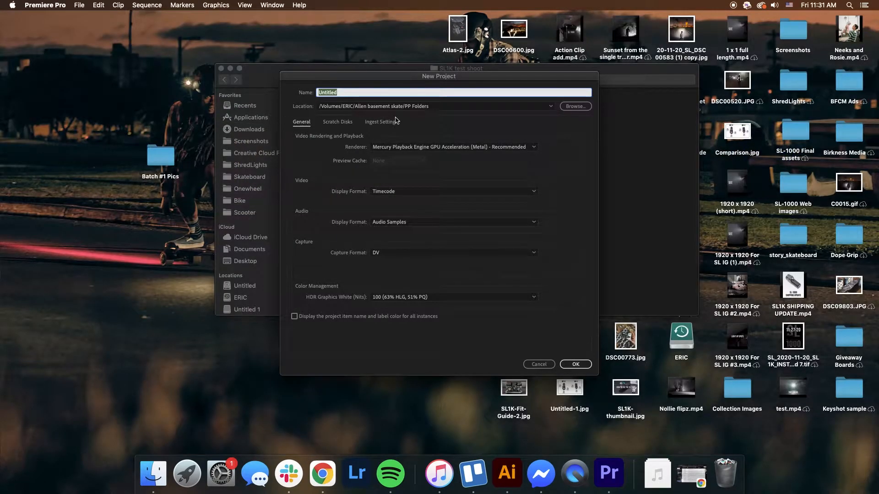
Set the new project's location to the PP Folders folder inside SL1K test shoot on the Untitled drive.
{"action": "left_click", "coordinate": [300, 107]}
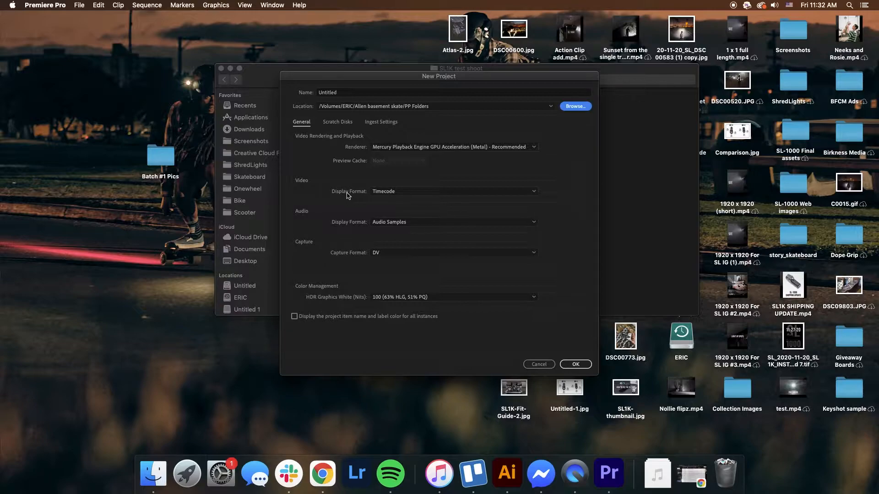
{"action": "scroll", "coordinate": [354, 244], "scroll_direction": "down", "scroll_amount": 2}
{"action": "left_click", "coordinate": [355, 298]}
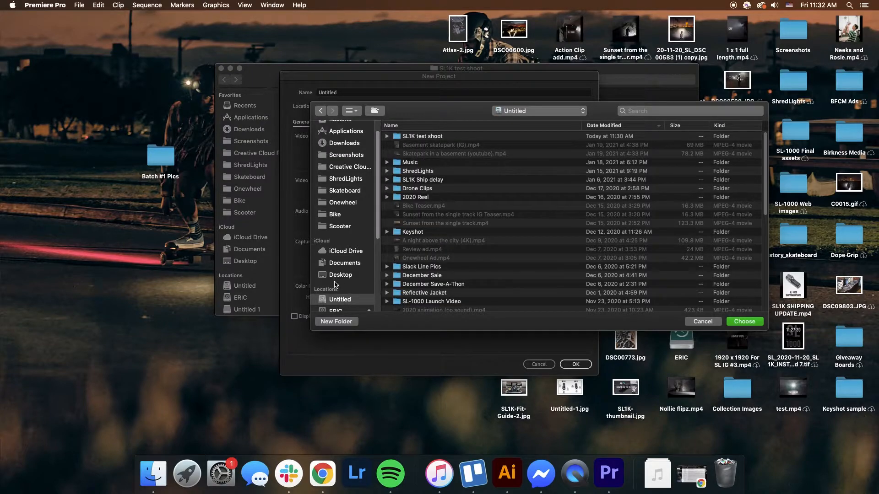
{"action": "scroll", "coordinate": [336, 285], "scroll_direction": "down", "scroll_amount": 1}
{"action": "double_click", "coordinate": [407, 136]}
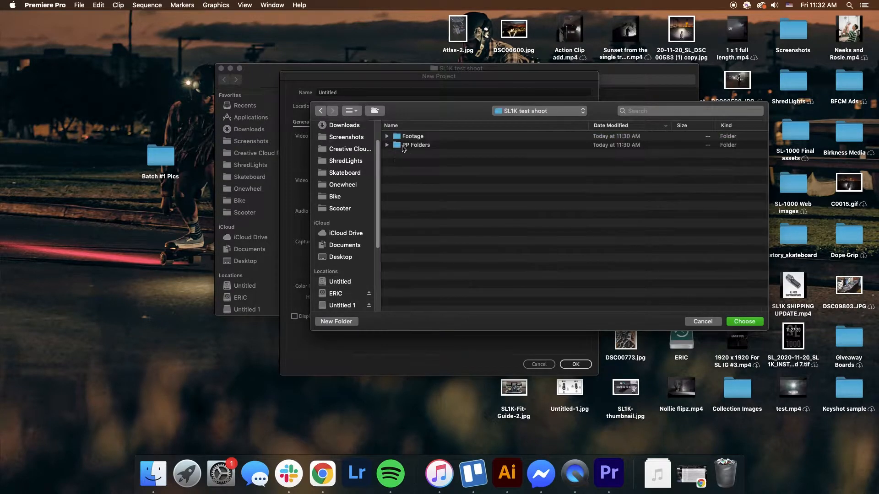
{"action": "double_click", "coordinate": [415, 146]}
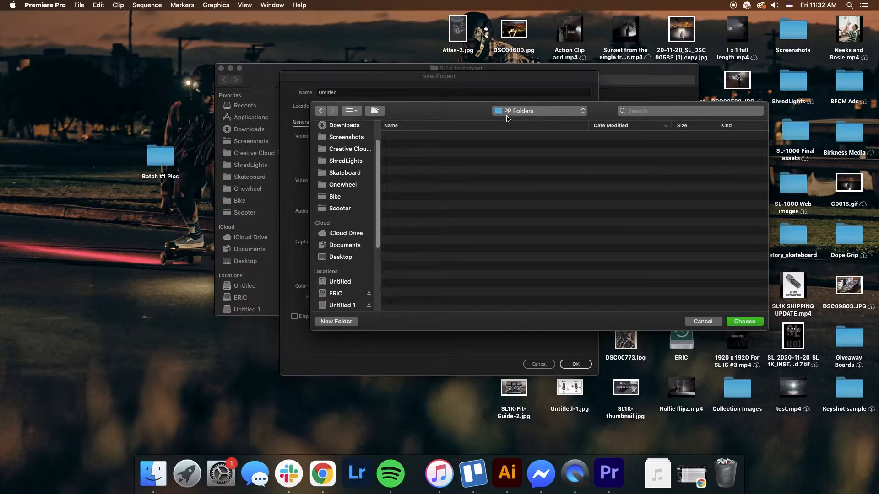
{"action": "left_click", "coordinate": [744, 322]}
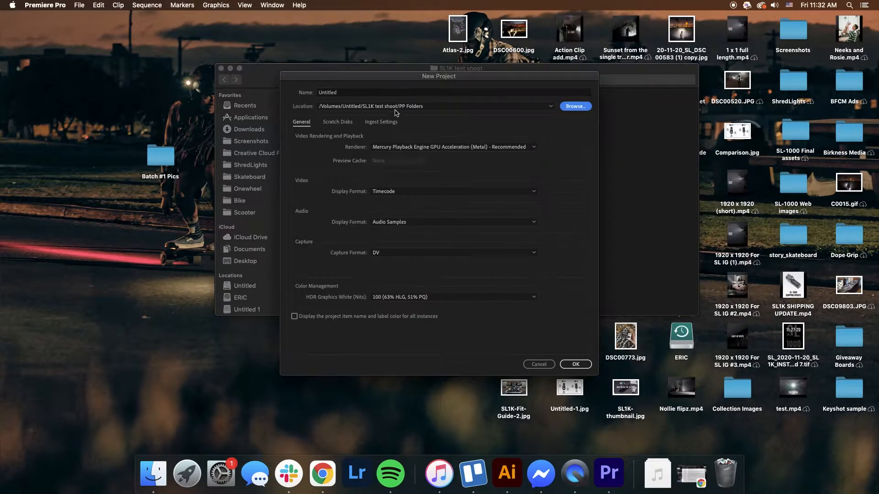
Name the project "Super73 SL-1000 shoot" and show its scratch disk settings.
{"action": "left_click", "coordinate": [385, 94]}
{"action": "double_click", "coordinate": [386, 95]}
{"action": "type", "text": "Super73 SL-1000 shoot"}
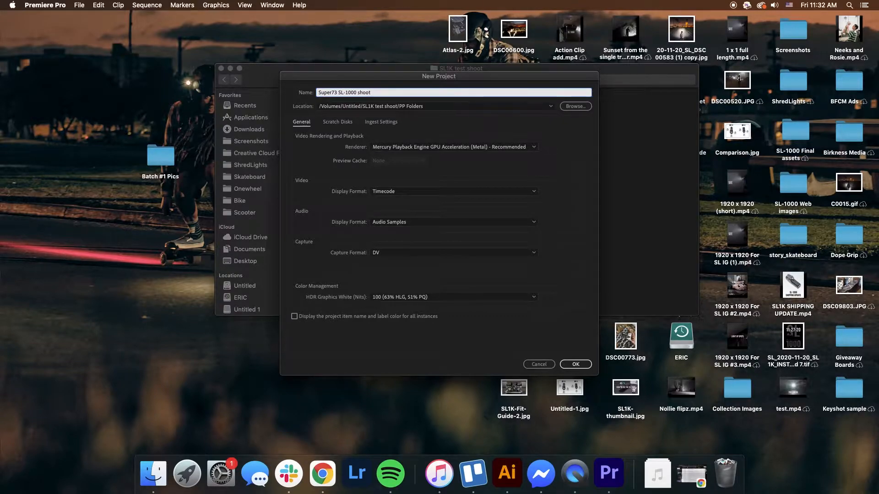
{"action": "left_click", "coordinate": [324, 170]}
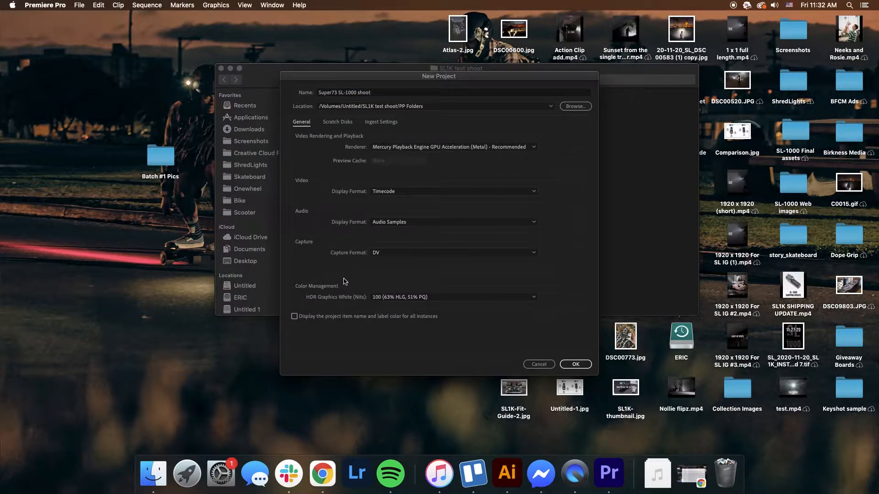
{"action": "left_click", "coordinate": [331, 124]}
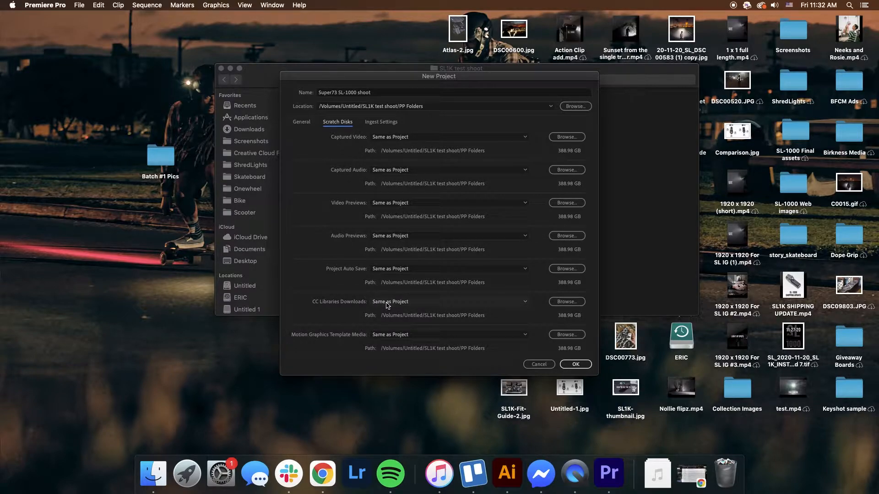
Check the ingest and general settings, and create the project with them unchanged.
{"action": "left_click", "coordinate": [380, 123]}
{"action": "left_click", "coordinate": [302, 123]}
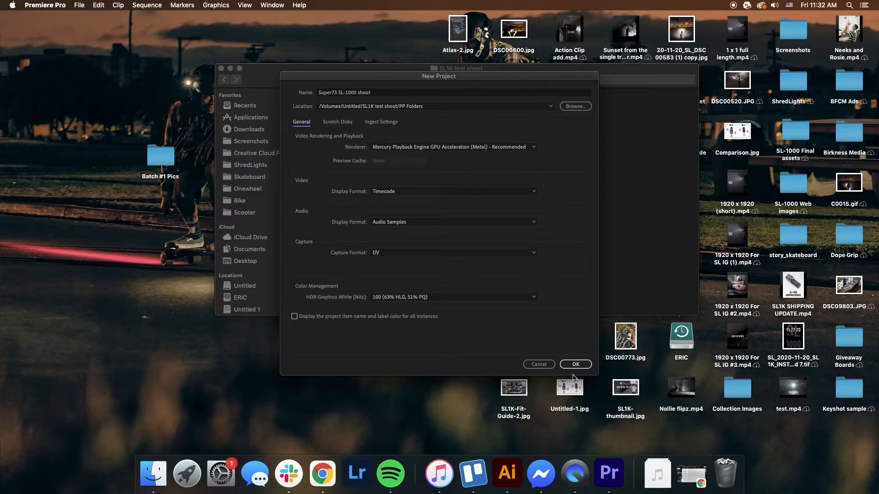
{"action": "left_click", "coordinate": [575, 365]}
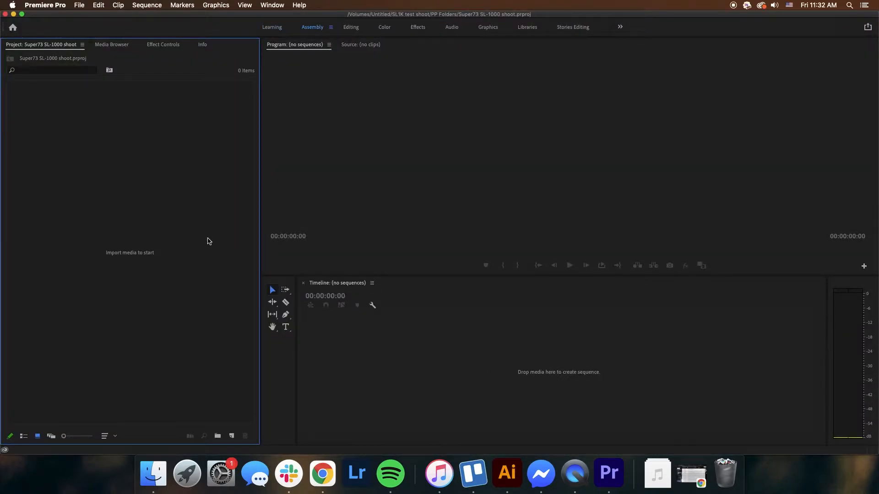
Preview the Editing workspace and return to the Assembly workspace.
{"action": "left_click", "coordinate": [274, 5]}
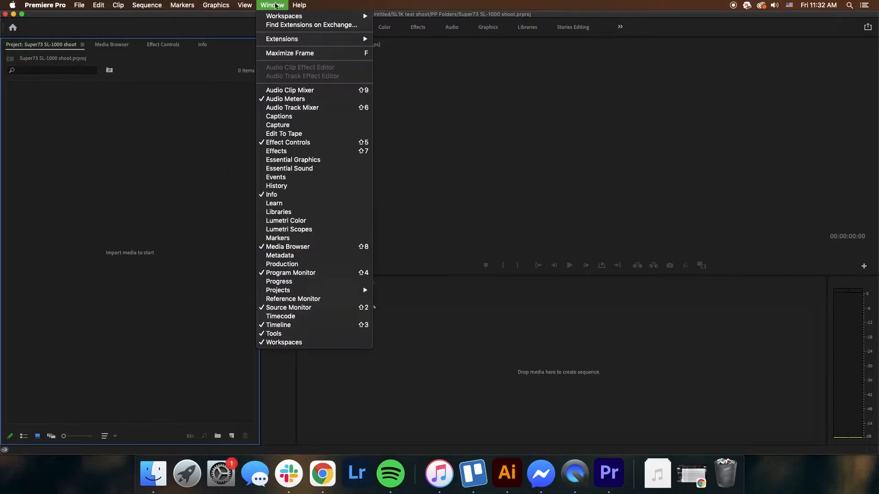
{"action": "mouse_move", "coordinate": [284, 17]}
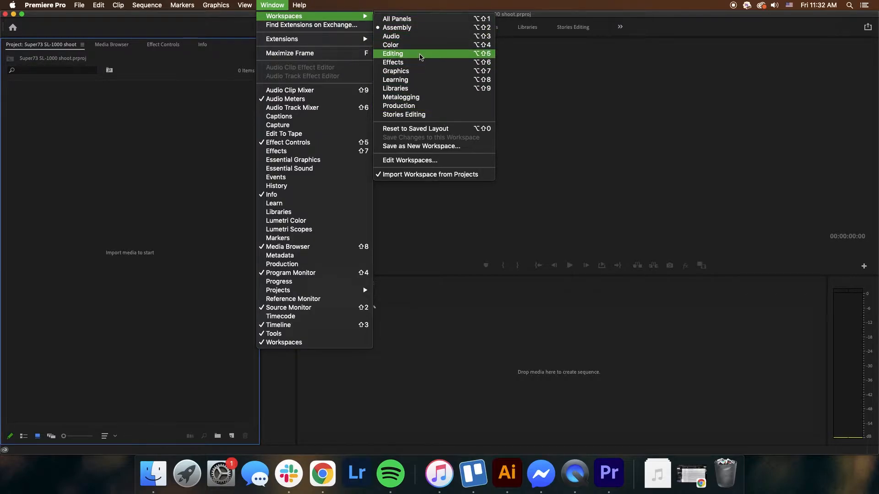
{"action": "left_click", "coordinate": [420, 56]}
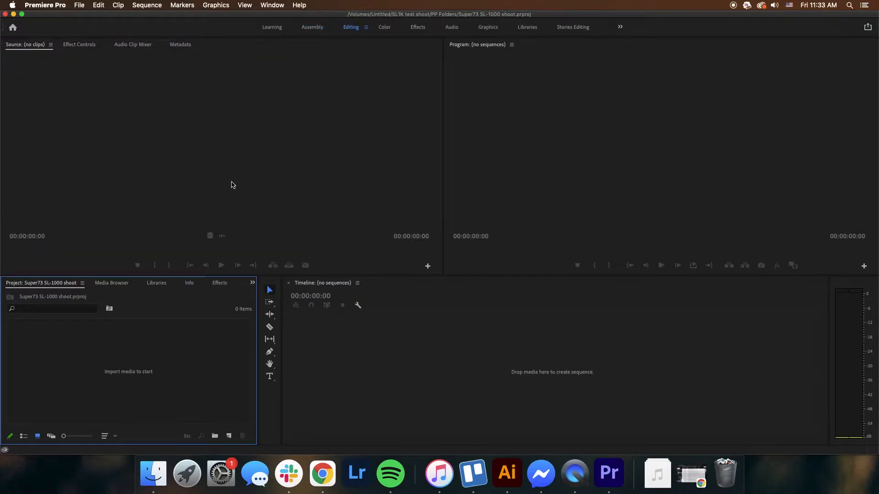
{"action": "left_click", "coordinate": [272, 5]}
{"action": "mouse_move", "coordinate": [347, 17]}
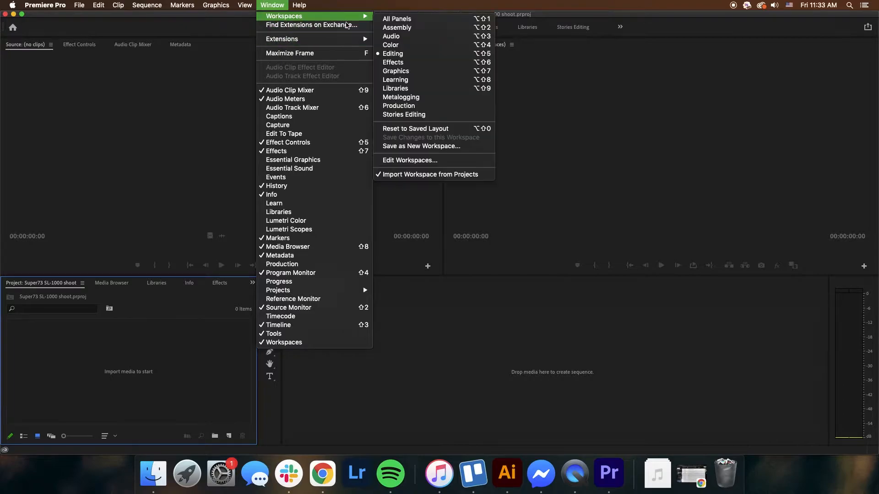
{"action": "left_click", "coordinate": [387, 28]}
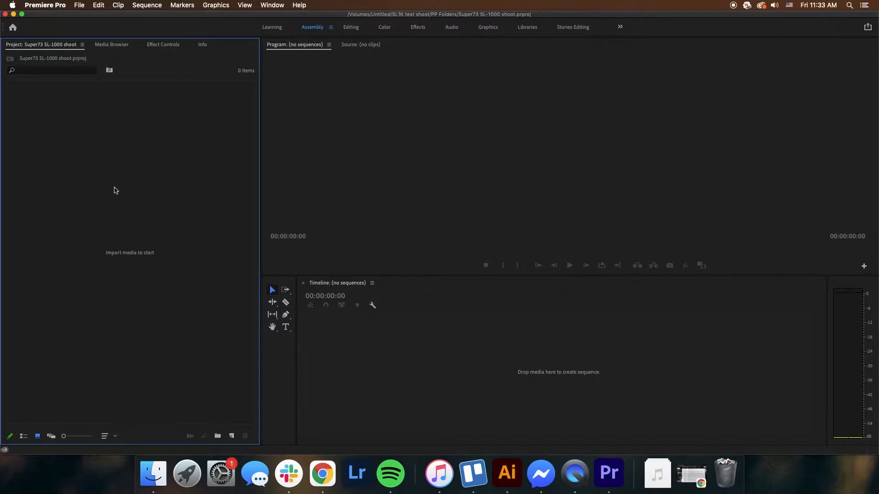
Widen the Timeline panel so that the editing tools line up in a single column.
{"action": "left_click", "coordinate": [388, 376]}
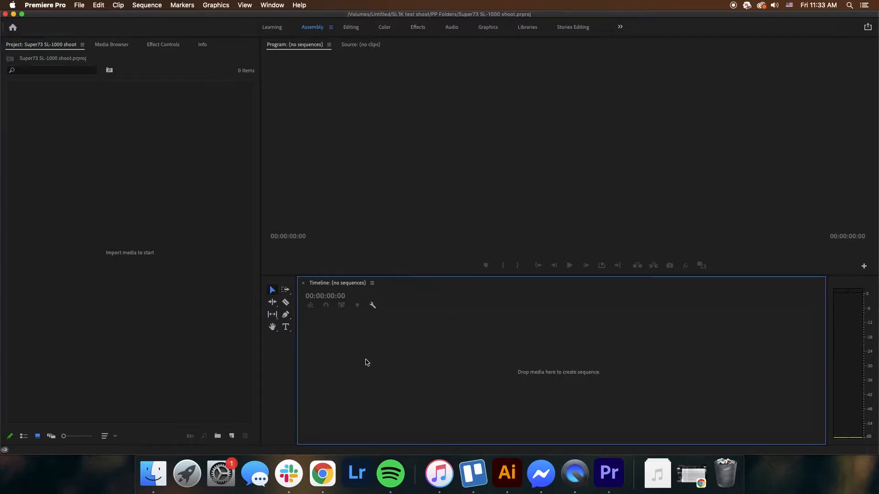
{"action": "left_click_drag", "start_coordinate": [296, 371], "coordinate": [286, 373]}
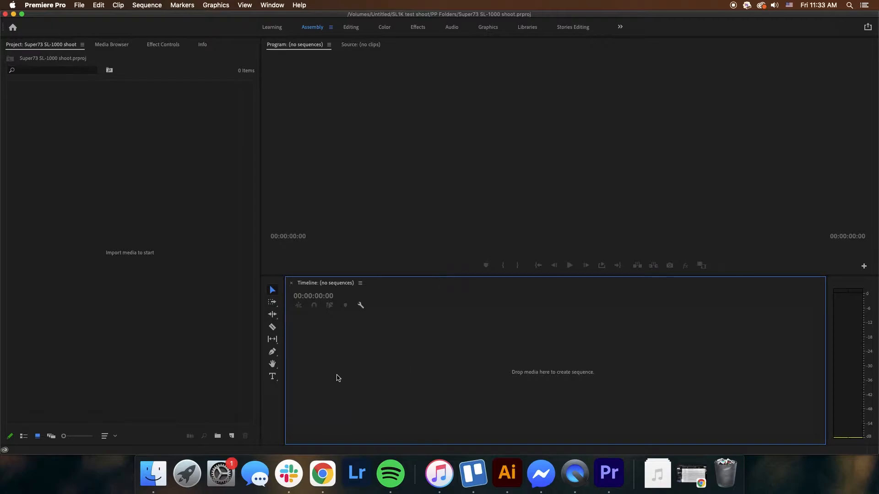
{"action": "left_click", "coordinate": [337, 189]}
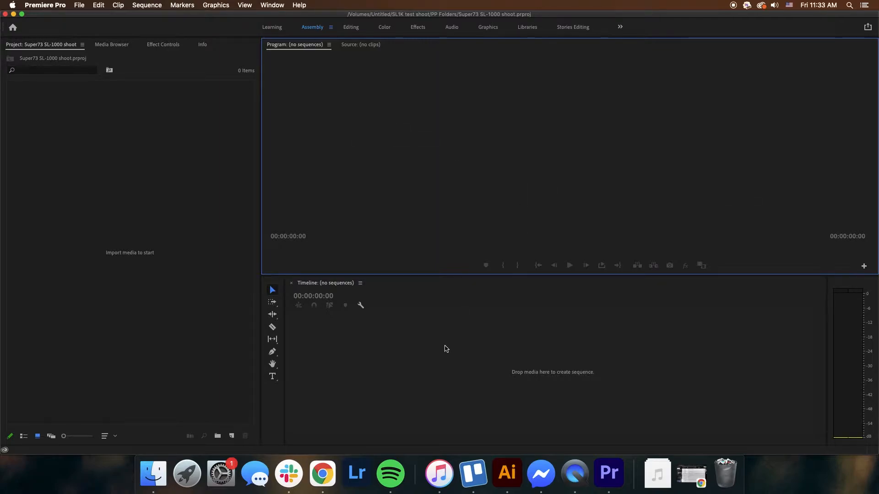
Import the Footage folder from SL1K test shoot on the Untitled drive into the project, and dismiss the import error report.
{"action": "left_click", "coordinate": [170, 369]}
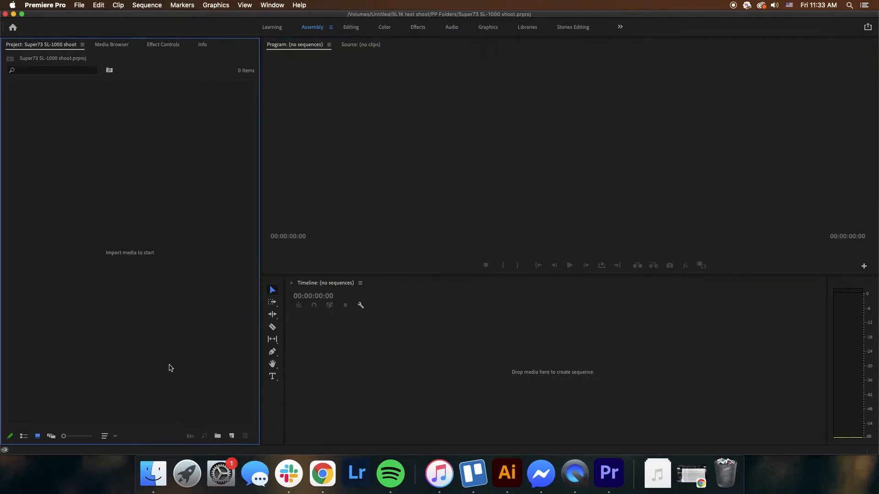
{"action": "right_click", "coordinate": [90, 245]}
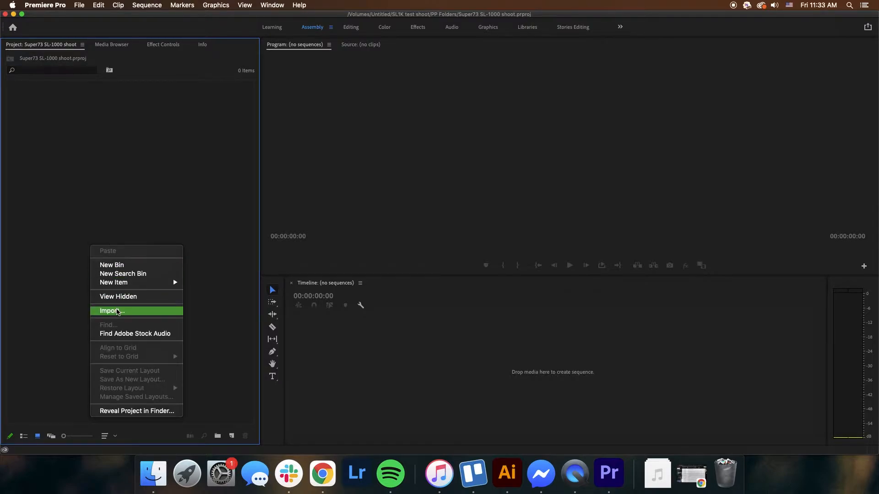
{"action": "left_click", "coordinate": [106, 310]}
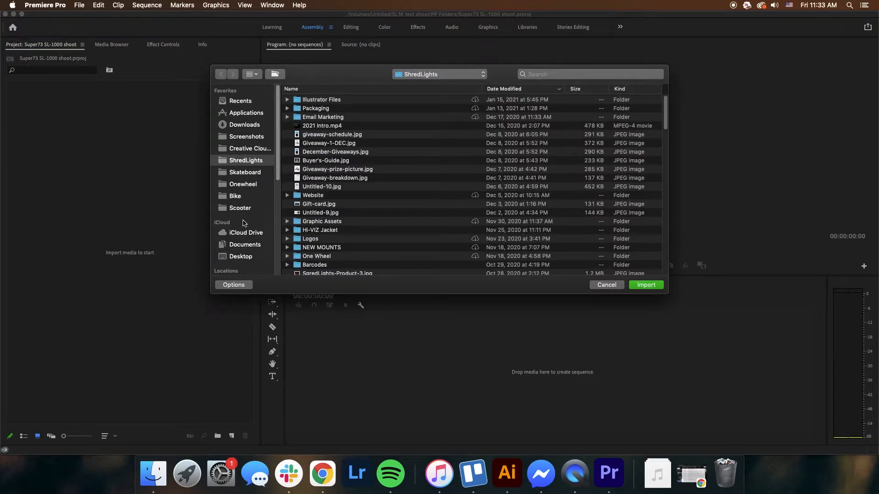
{"action": "scroll", "coordinate": [241, 248], "scroll_direction": "down", "scroll_amount": 2}
{"action": "left_click", "coordinate": [241, 269]}
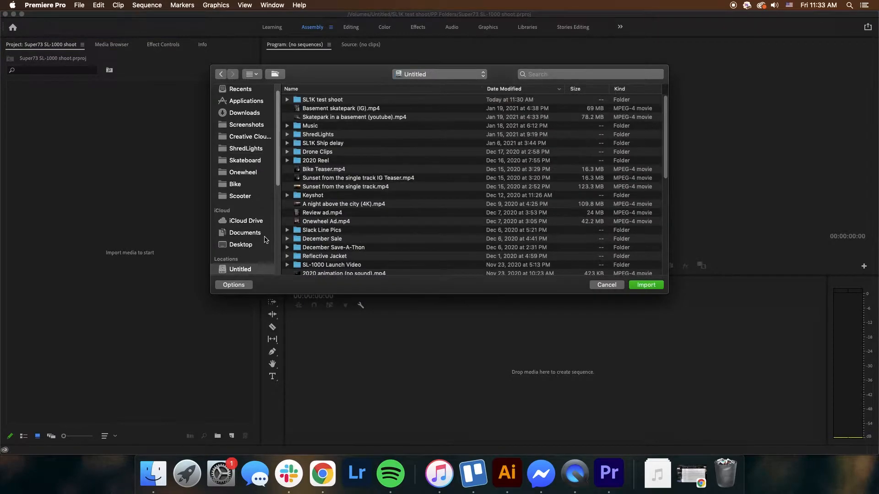
{"action": "double_click", "coordinate": [313, 99]}
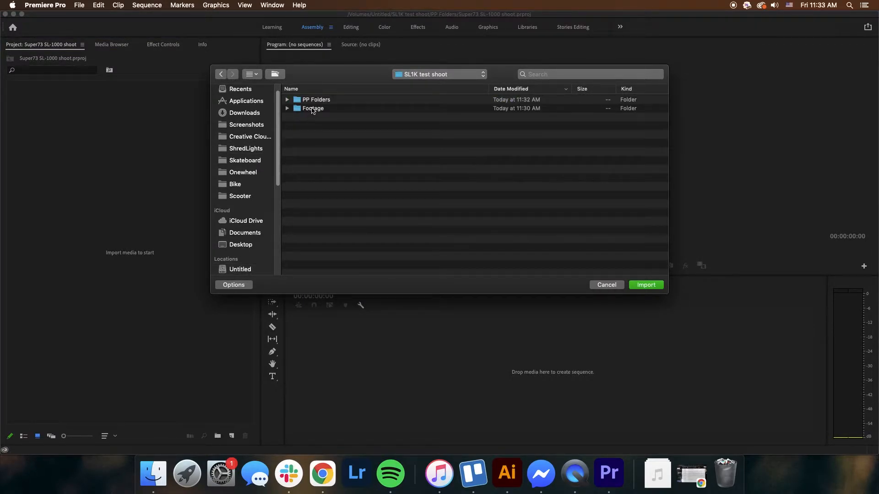
{"action": "left_click", "coordinate": [313, 108]}
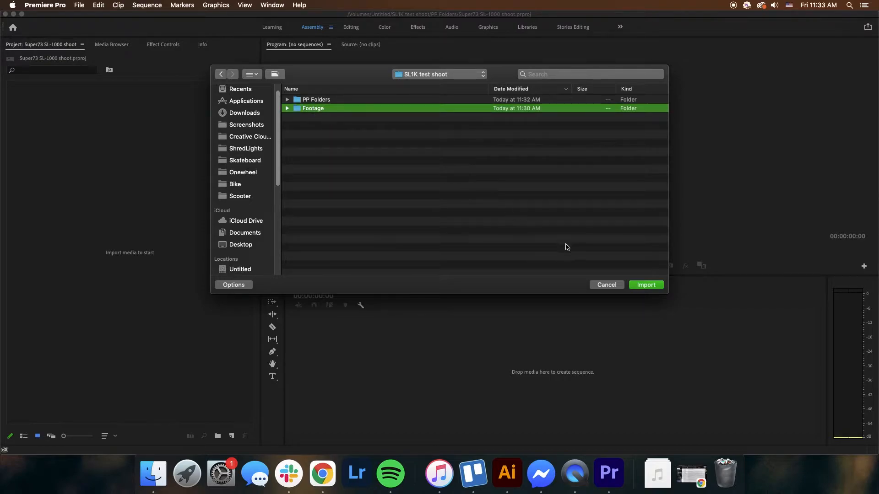
{"action": "left_click", "coordinate": [632, 285]}
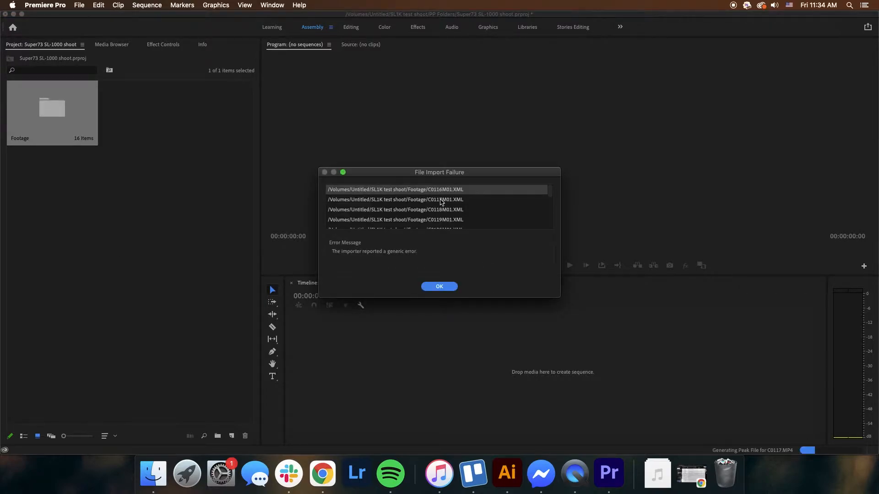
{"action": "left_click", "coordinate": [439, 286]}
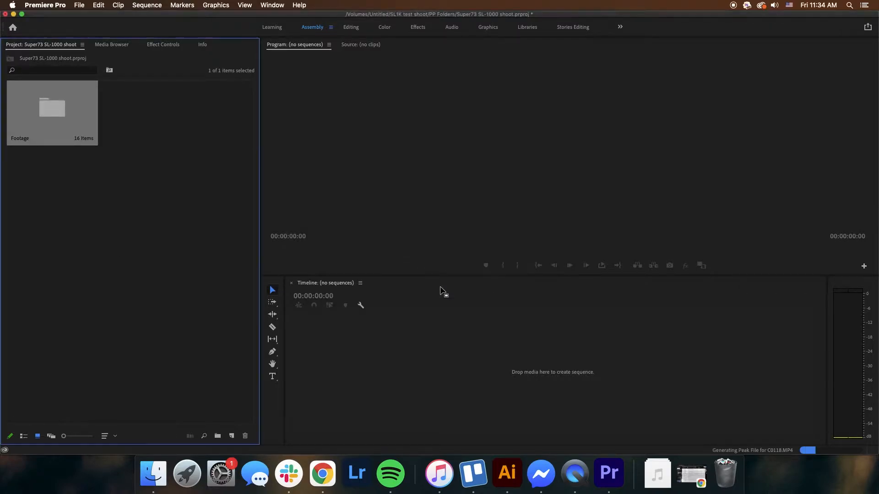
{"action": "left_click", "coordinate": [185, 197]}
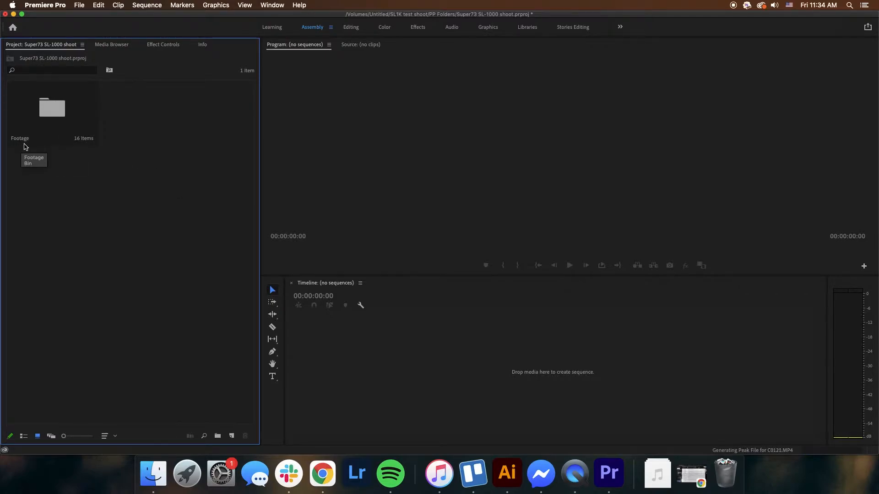
Open the Footage bin, look through its clips at the largest thumbnail size, and reduce the thumbnails to two per row.
{"action": "double_click", "coordinate": [45, 120]}
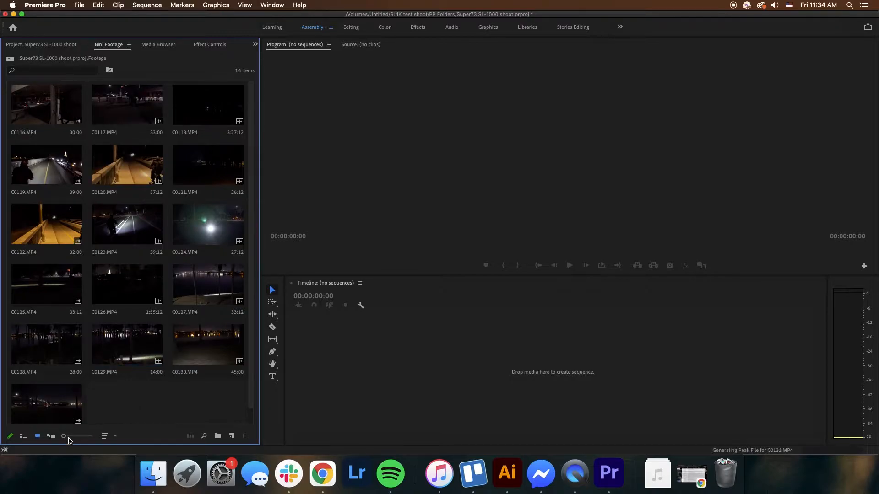
{"action": "left_click_drag", "start_coordinate": [69, 438], "coordinate": [98, 442]}
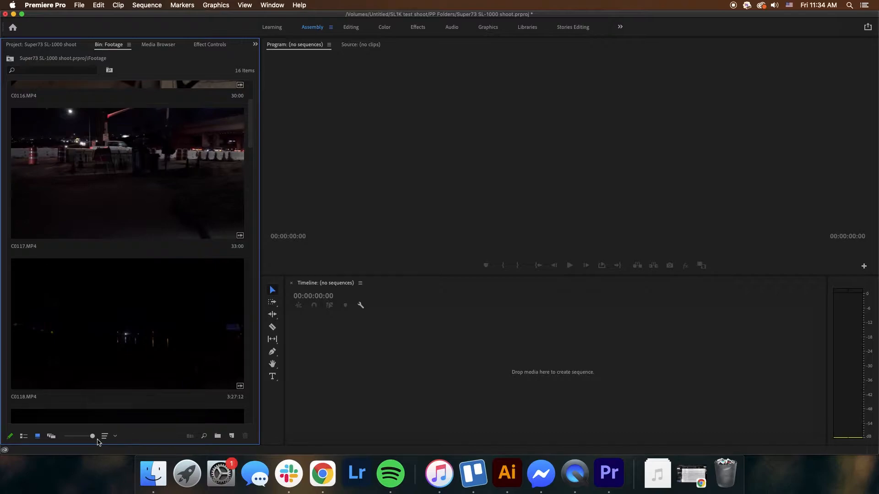
{"action": "scroll", "coordinate": [99, 364], "scroll_direction": "up", "scroll_amount": 3}
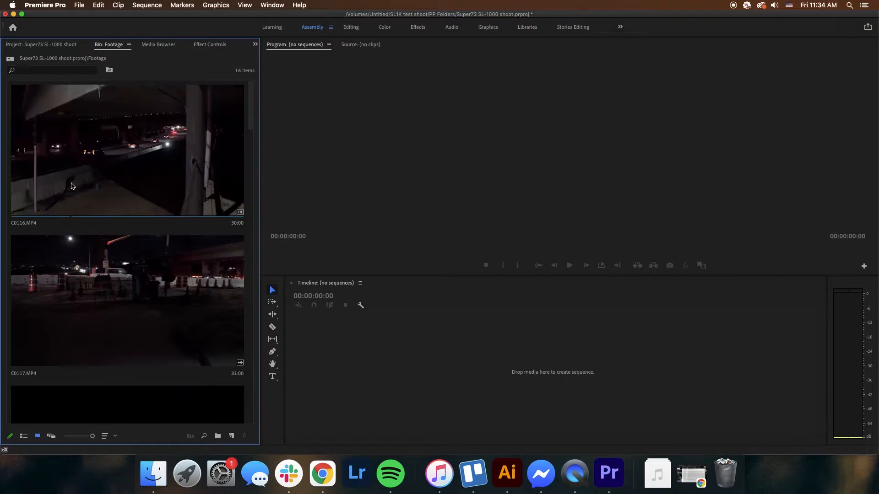
{"action": "scroll", "coordinate": [76, 195], "scroll_direction": "down", "scroll_amount": 2}
{"action": "scroll", "coordinate": [75, 195], "scroll_direction": "down", "scroll_amount": 6}
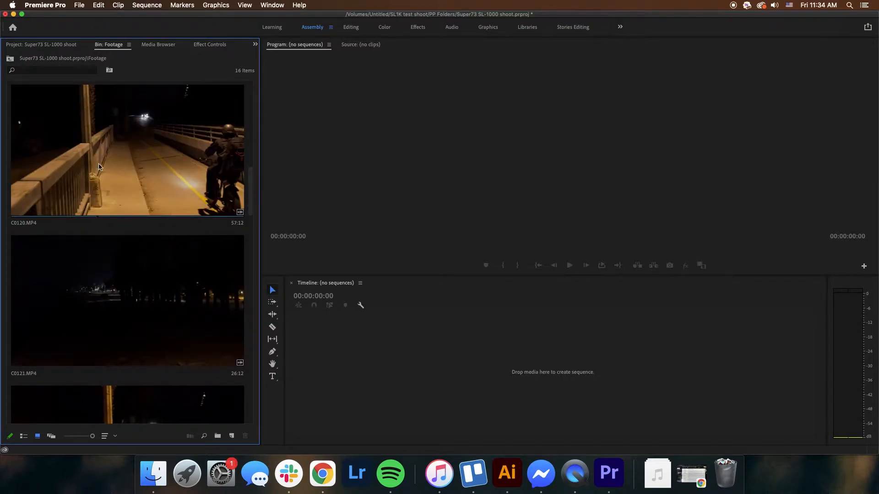
{"action": "scroll", "coordinate": [134, 316], "scroll_direction": "up", "scroll_amount": 8}
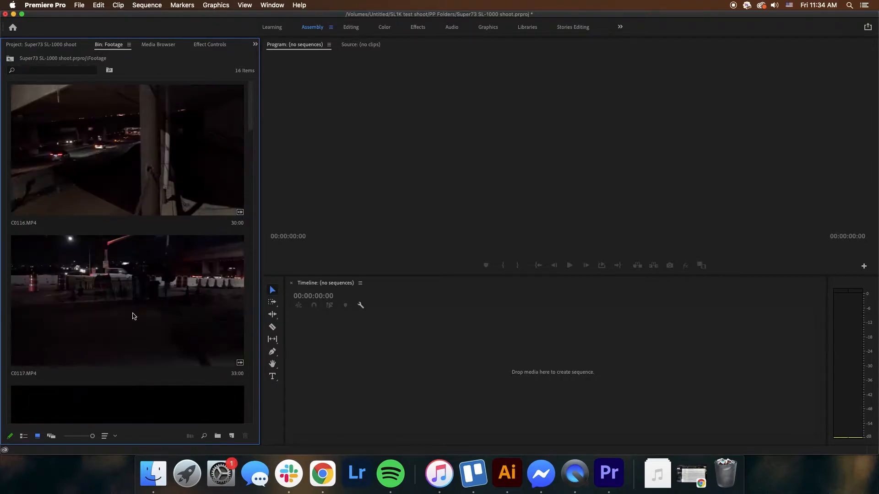
{"action": "left_click_drag", "start_coordinate": [83, 437], "coordinate": [71, 436]}
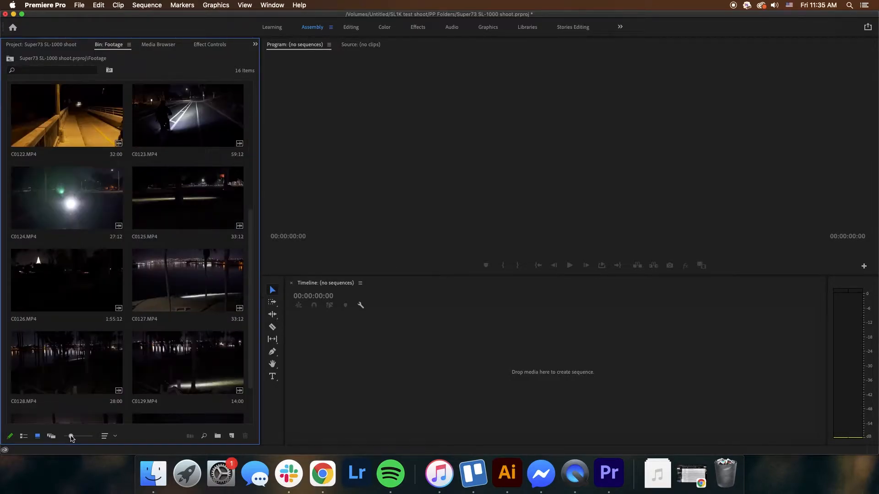
Go through the sort options for the Footage clips, and view the bin as a list and again as thumbnails.
{"action": "left_click", "coordinate": [114, 437]}
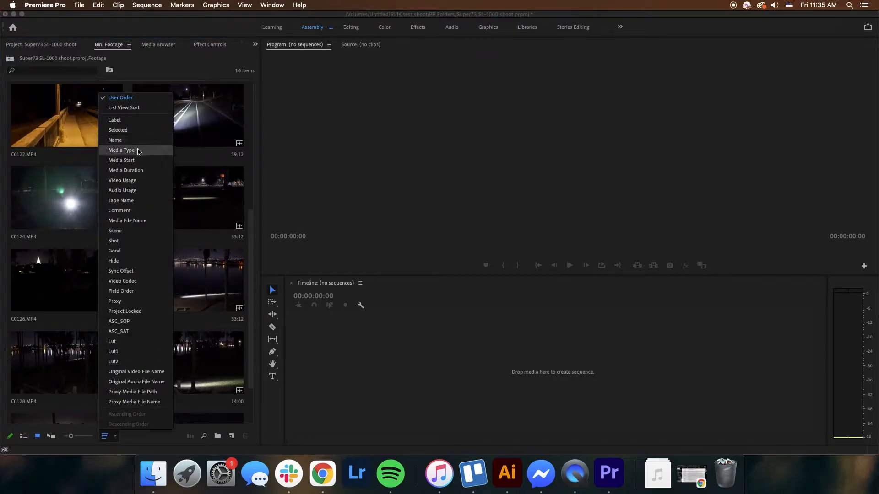
{"action": "left_click", "coordinate": [117, 124]}
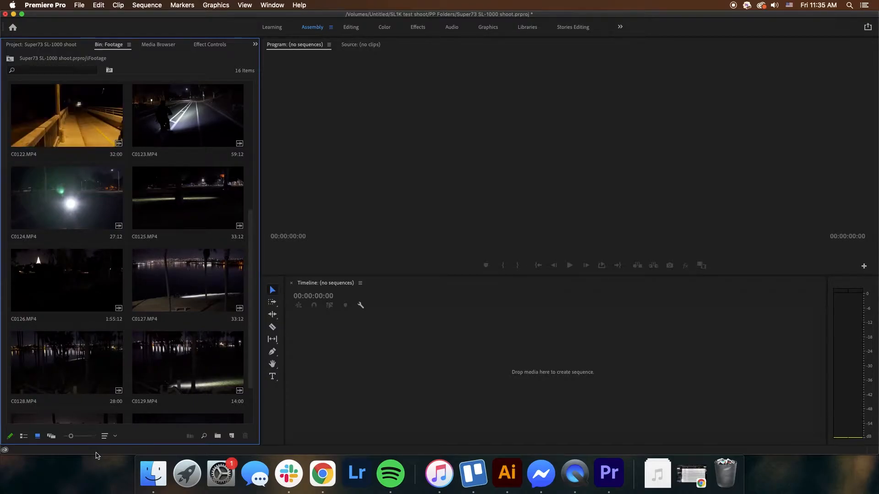
{"action": "left_click", "coordinate": [104, 436]}
{"action": "left_click", "coordinate": [115, 121]}
{"action": "left_click", "coordinate": [24, 436]}
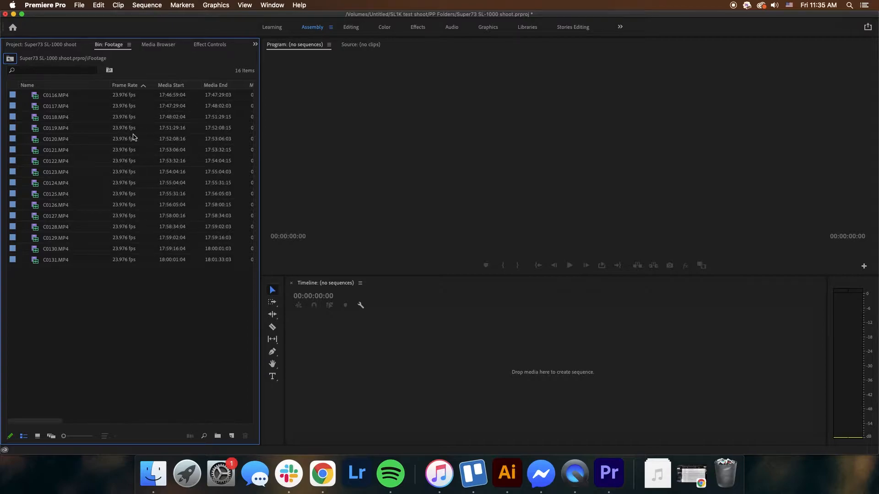
{"action": "left_click", "coordinate": [40, 438]}
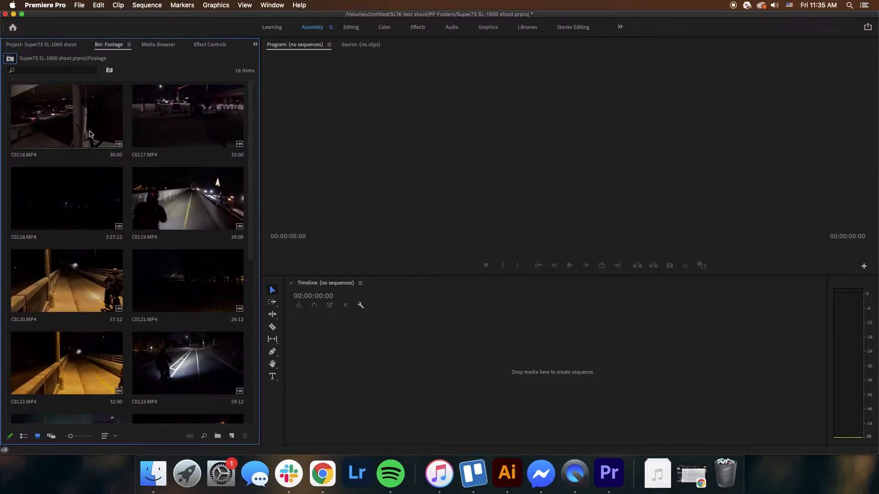
Load clip C0116.MP4 into the Source monitor and make the empty Timeline panel active.
{"action": "double_click", "coordinate": [55, 128]}
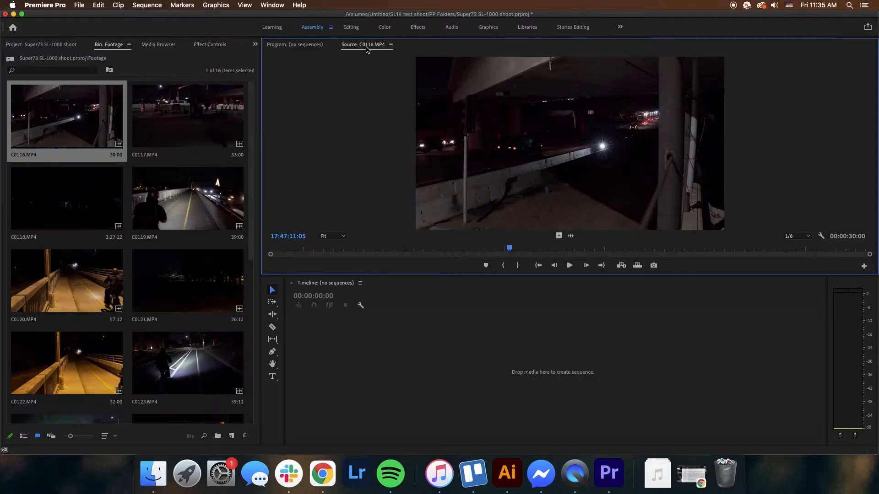
{"action": "left_click", "coordinate": [321, 293]}
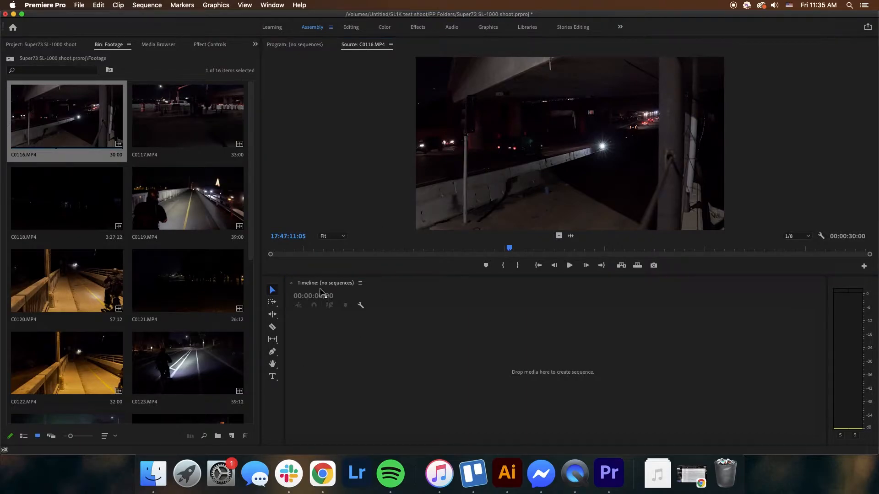
{"action": "left_click", "coordinate": [309, 285]}
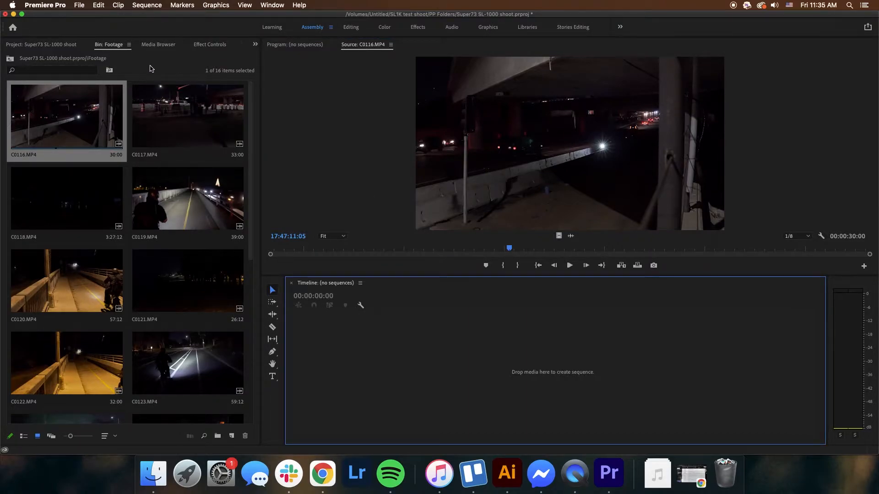
Move the Media Browser panel into the monitors' panel group, and from there dock it beside the Timeline.
{"action": "left_click", "coordinate": [151, 45]}
{"action": "left_click", "coordinate": [208, 46]}
{"action": "left_click", "coordinate": [155, 45]}
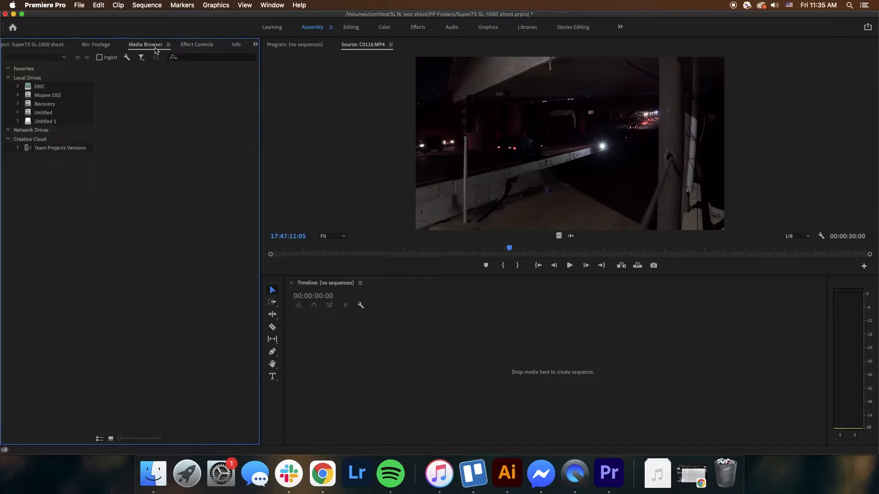
{"action": "left_click_drag", "start_coordinate": [151, 45], "coordinate": [363, 139]}
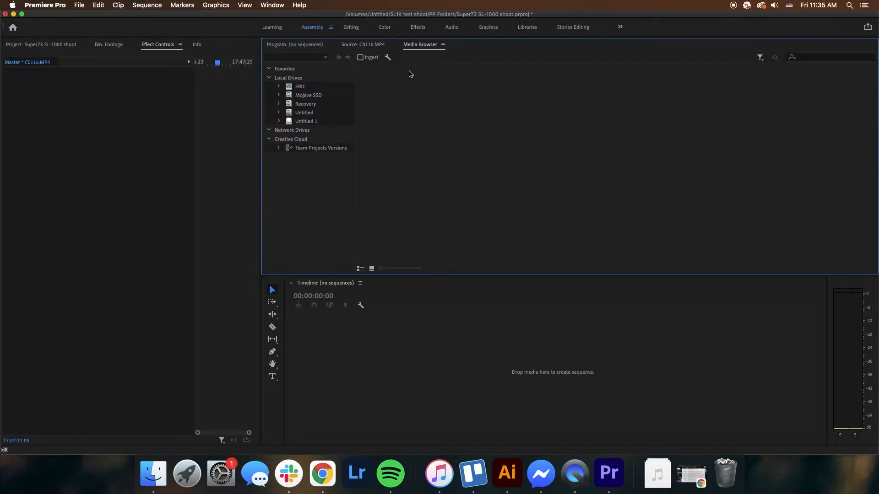
{"action": "left_click_drag", "start_coordinate": [420, 45], "coordinate": [417, 333]}
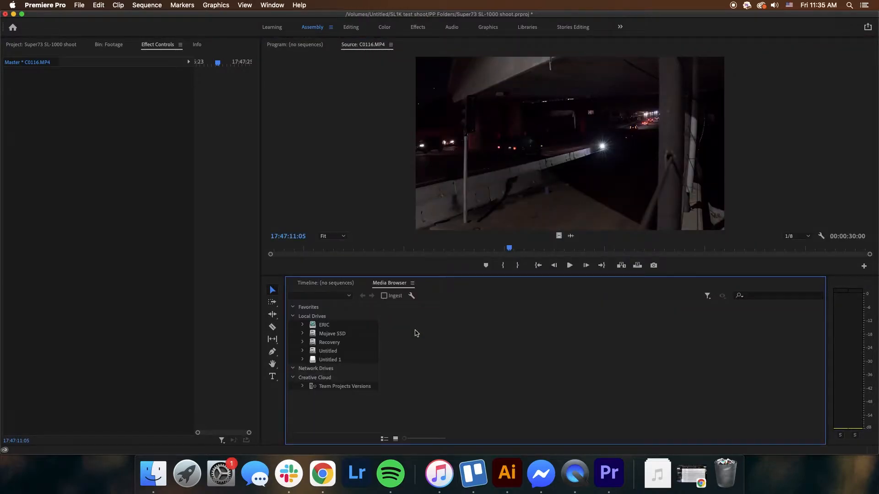
Close the Media Browser panel, look through the Effect Controls, Footage bin and Info panels, and return to the Project panel.
{"action": "left_click", "coordinate": [413, 283]}
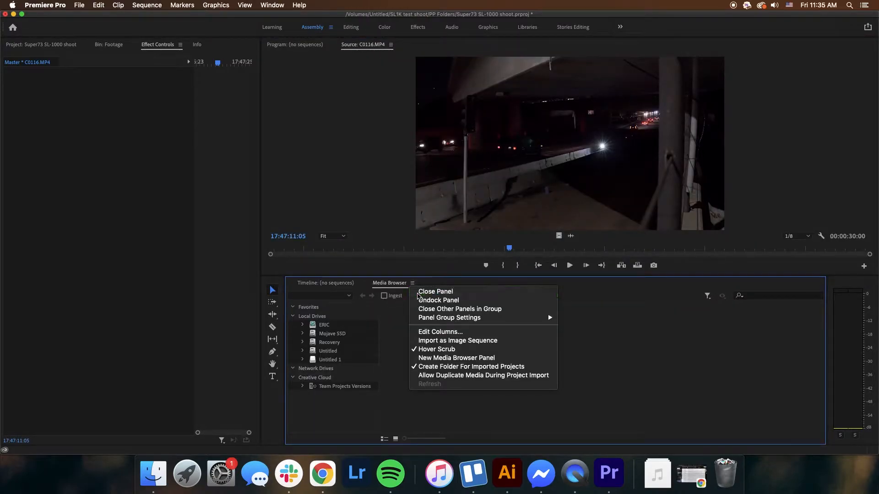
{"action": "left_click", "coordinate": [418, 293]}
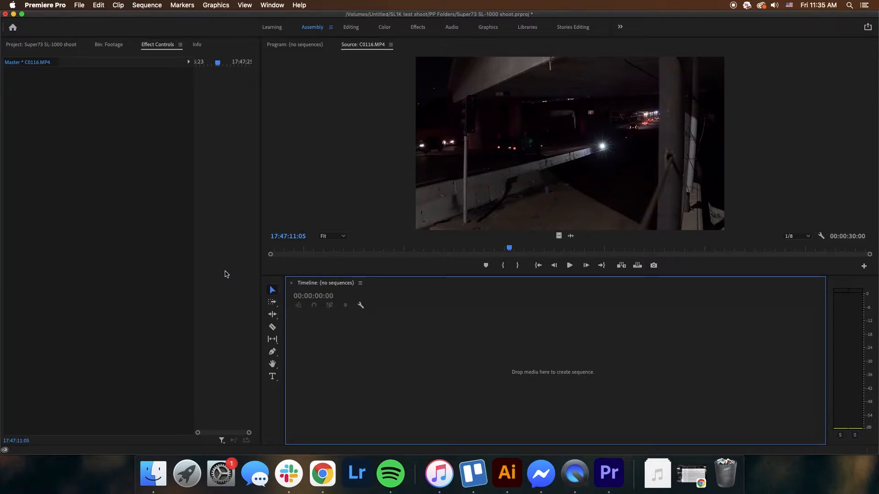
{"action": "left_click", "coordinate": [170, 45]}
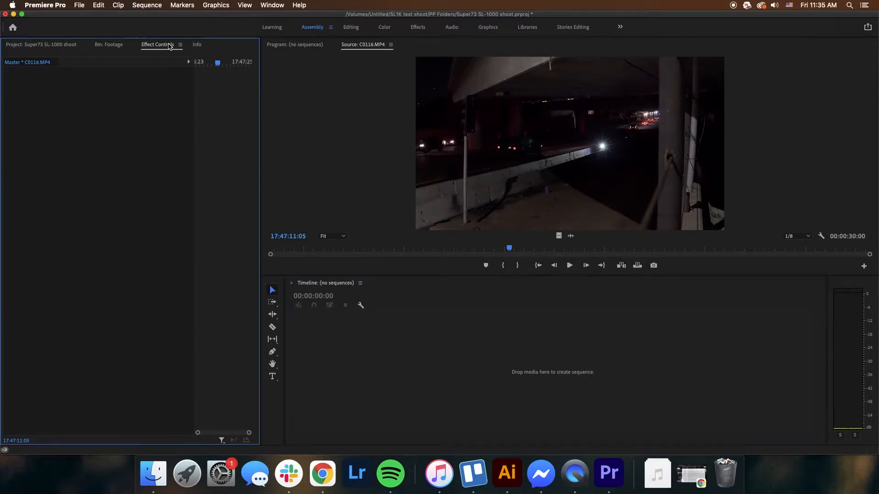
{"action": "left_click", "coordinate": [118, 50]}
{"action": "left_click", "coordinate": [200, 47]}
{"action": "left_click", "coordinate": [163, 45]}
{"action": "left_click", "coordinate": [115, 46]}
{"action": "left_click", "coordinate": [63, 46]}
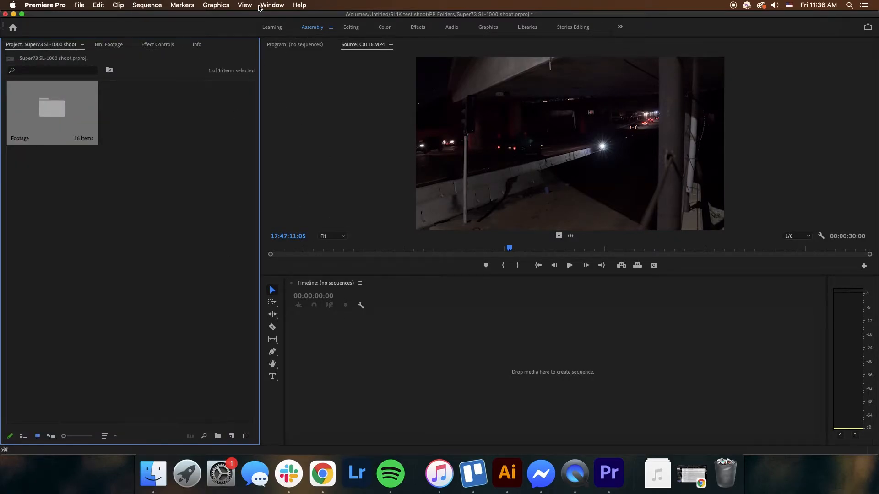
Dock the Lumetri Color panel in the Project panel's group to view its controls for C0116.MP4, and close it.
{"action": "left_click", "coordinate": [272, 5]}
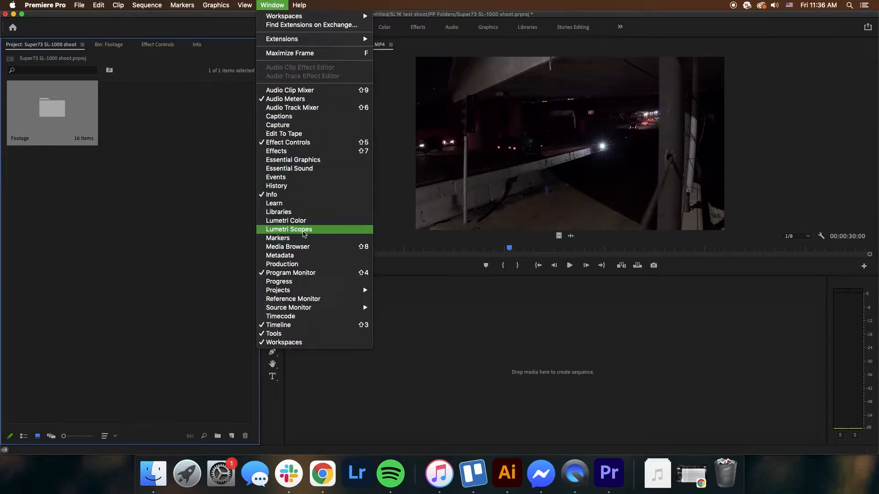
{"action": "left_click", "coordinate": [284, 222]}
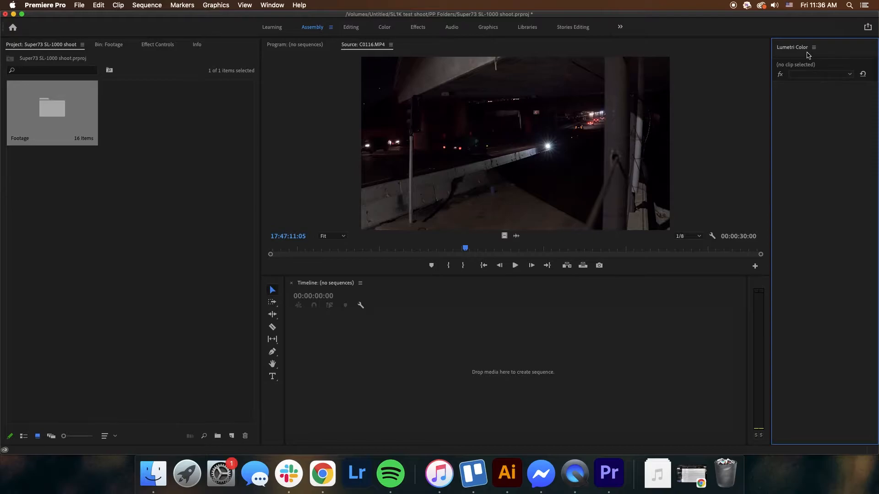
{"action": "left_click_drag", "start_coordinate": [802, 51], "coordinate": [177, 173]}
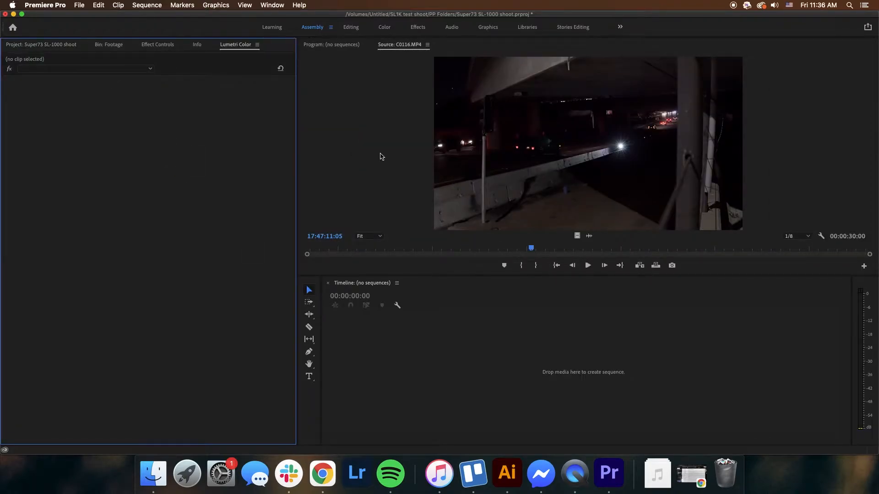
{"action": "left_click", "coordinate": [401, 270]}
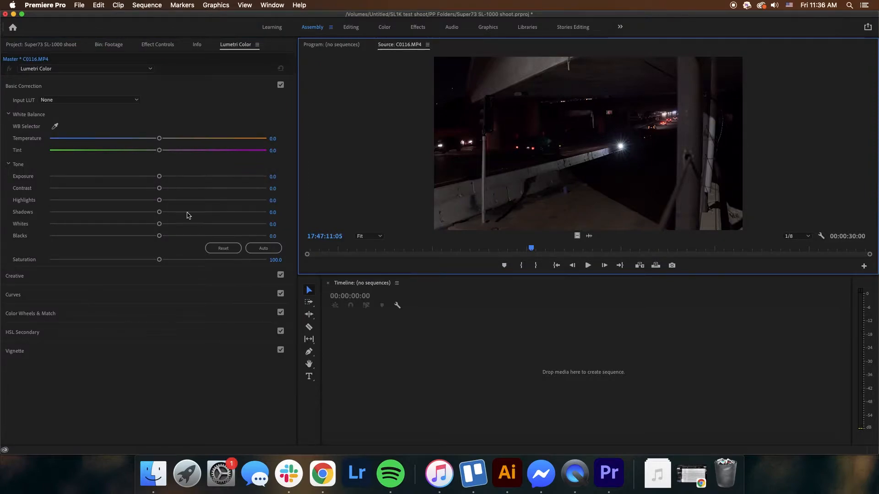
{"action": "left_click", "coordinate": [258, 44]}
{"action": "left_click", "coordinate": [264, 58]}
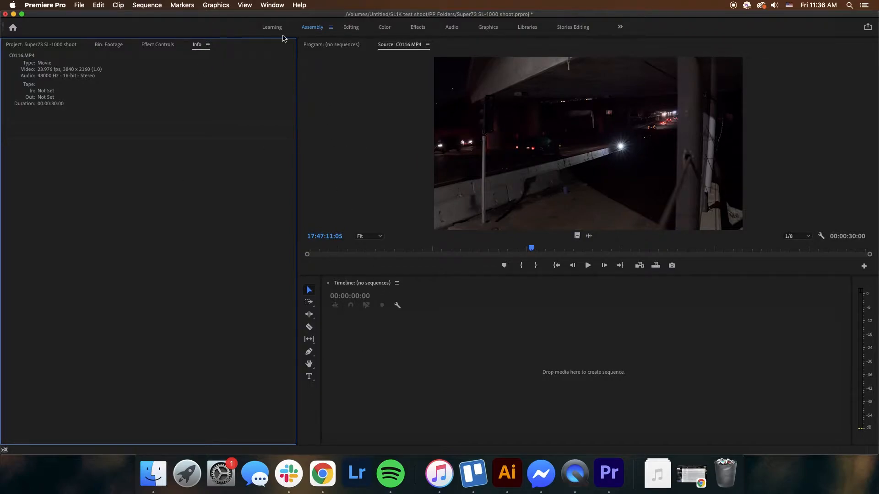
Narrow the Project panel's group slightly and bring the Footage bin to the front in it.
{"action": "left_click", "coordinate": [273, 5]}
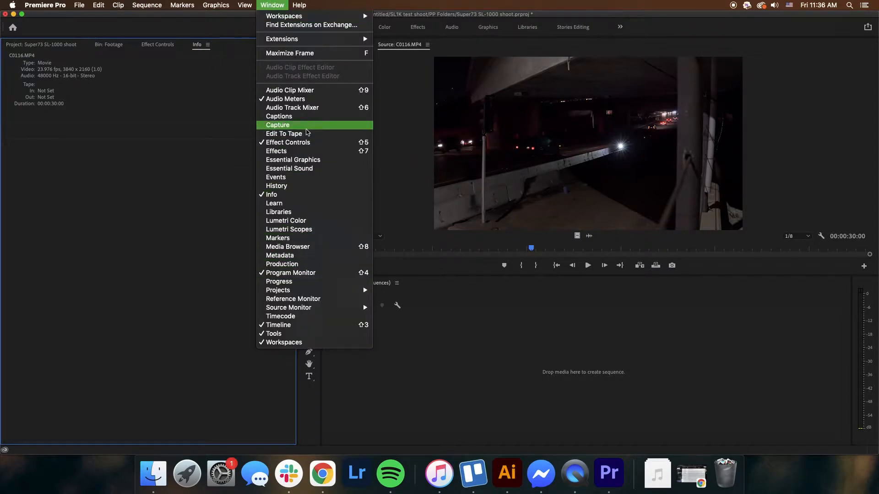
{"action": "left_click", "coordinate": [179, 259]}
{"action": "left_click", "coordinate": [64, 46]}
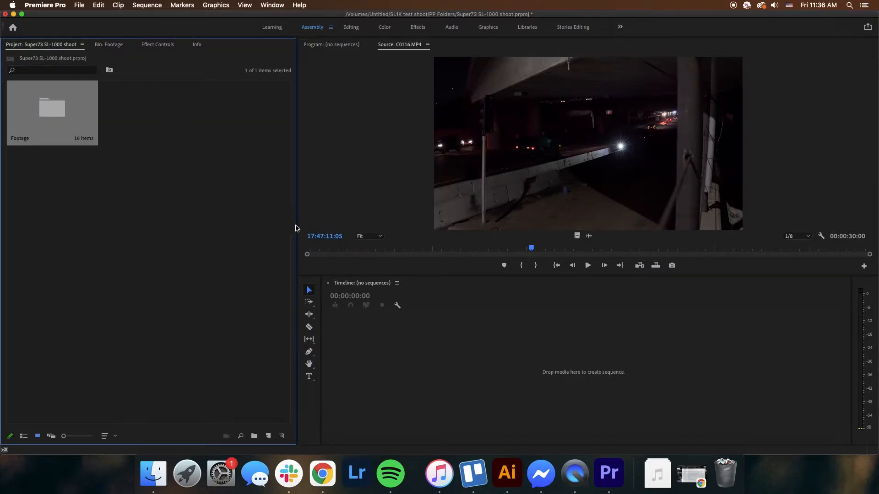
{"action": "left_click_drag", "start_coordinate": [296, 227], "coordinate": [273, 227]}
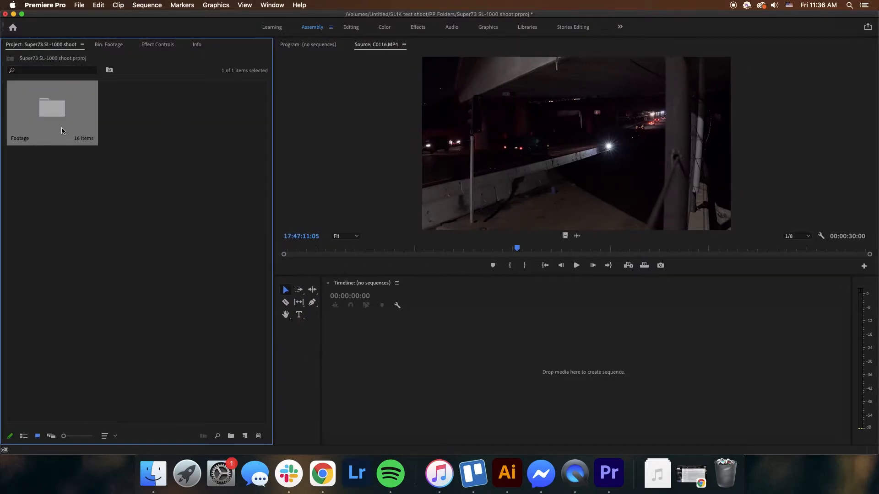
{"action": "left_click", "coordinate": [112, 44]}
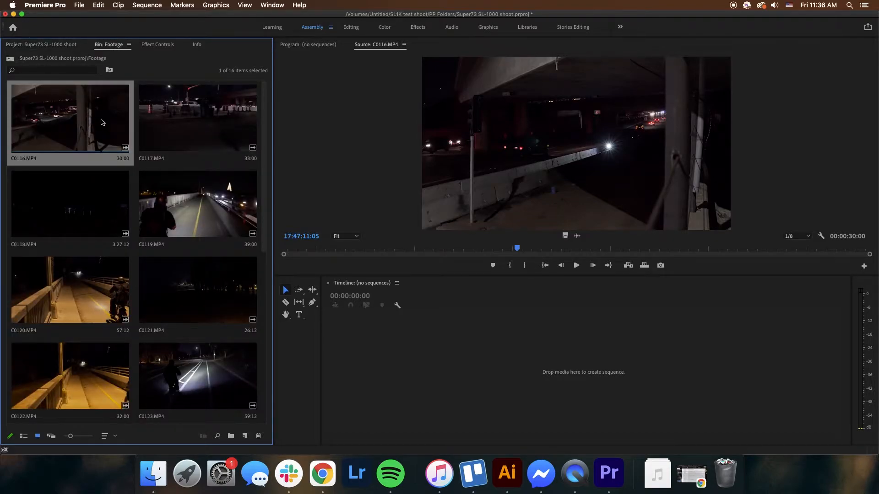
{"action": "left_click", "coordinate": [42, 48]}
{"action": "left_click", "coordinate": [105, 48]}
Play C0116.MP4 from its beginning in the Source monitor with the system volume lowered, and pause at 17:47:06:06.
{"action": "left_click", "coordinate": [285, 249]}
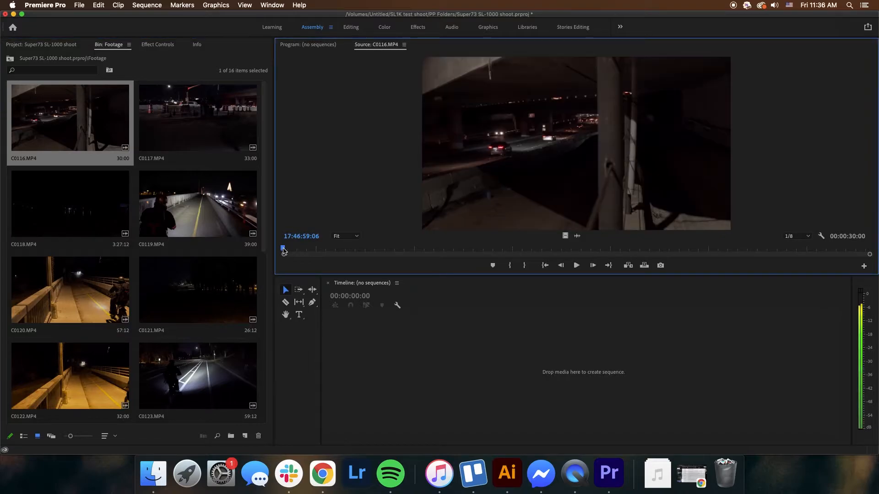
{"action": "left_click", "coordinate": [576, 265]}
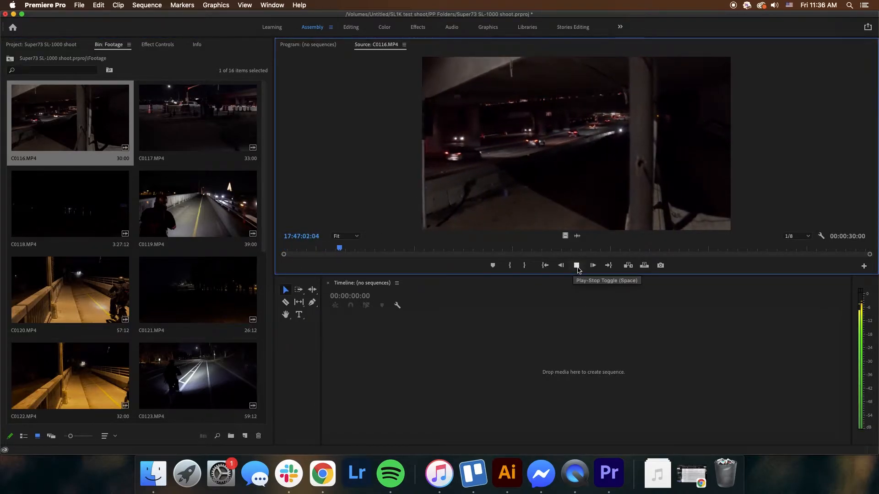
{"action": "key", "text": "XF86AudioRaiseVolume"}
{"action": "key", "text": "XF86AudioLowerVolume"}
{"action": "key", "text": "XF86AudioLowerVolume"}
{"action": "key", "text": "XF86AudioLowerVolume"}
{"action": "key", "text": "XF86AudioLowerVolume"}
{"action": "key", "text": "XF86AudioLowerVolume"}
{"action": "key", "text": "XF86AudioLowerVolume"}
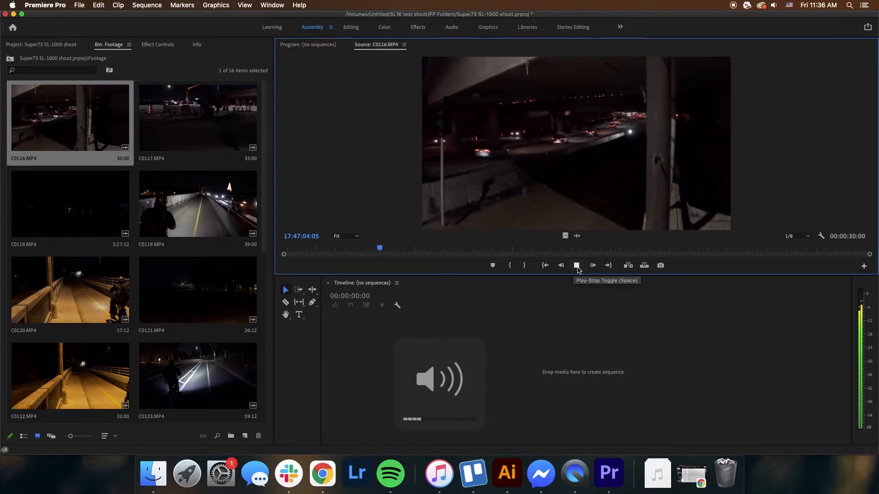
{"action": "left_click", "coordinate": [576, 266]}
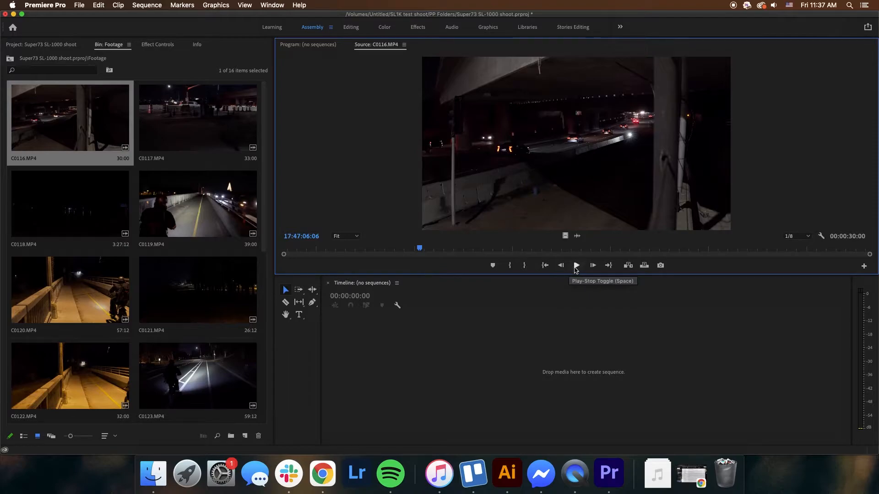
Mark the In point of C0116.MP4 at 17:47:06:06 and its Out point at 17:47:16:14.
{"action": "left_click", "coordinate": [509, 267]}
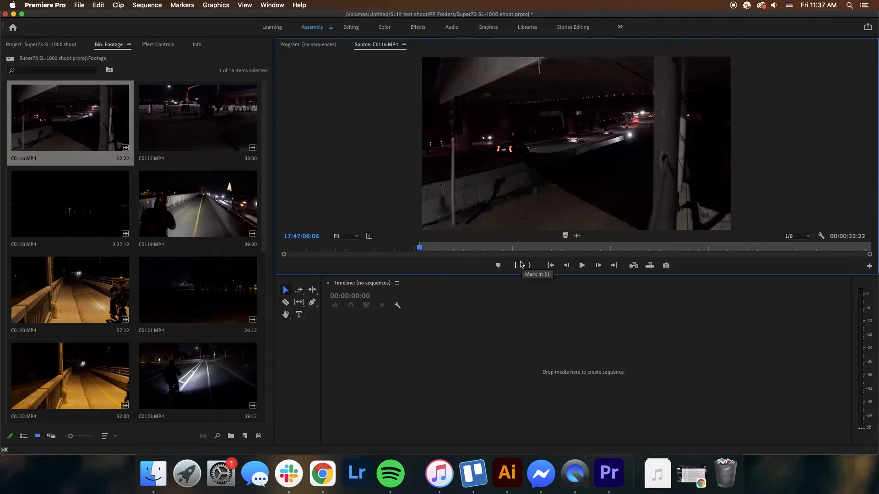
{"action": "left_click", "coordinate": [582, 266]}
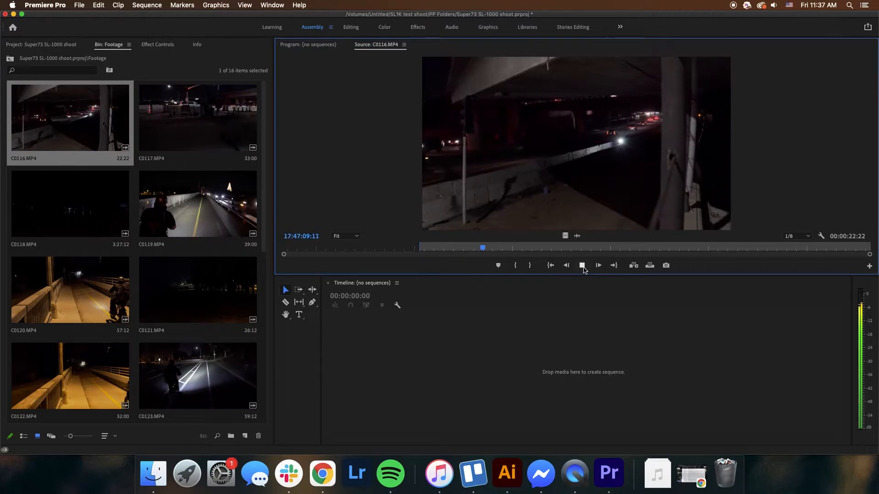
{"action": "left_click_drag", "start_coordinate": [515, 250], "coordinate": [622, 249]}
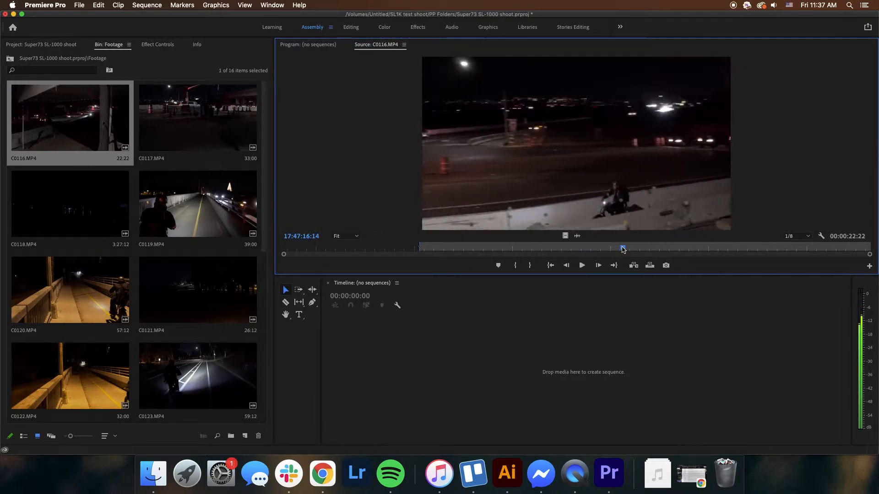
{"action": "left_click", "coordinate": [528, 266]}
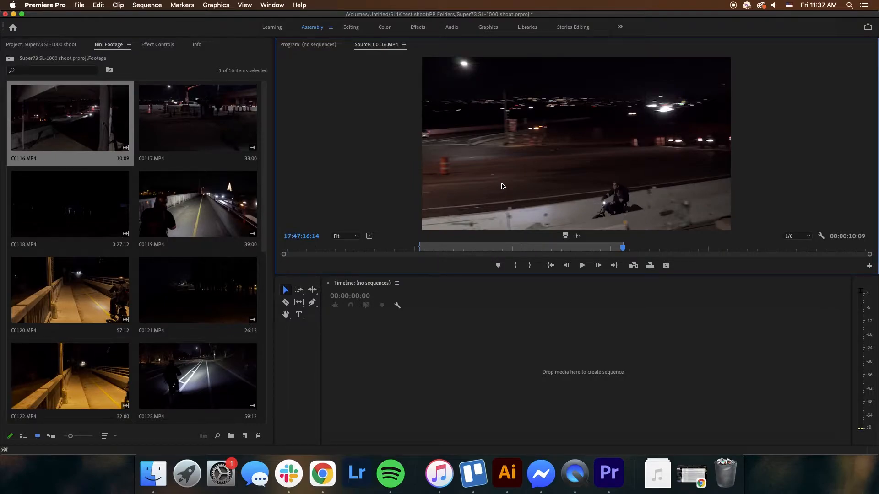
Create a sequence from the marked part of C0116.MP4 in the empty Timeline, and scrub its beginning in the Program monitor.
{"action": "left_click_drag", "start_coordinate": [488, 221], "coordinate": [467, 289]}
{"action": "left_click_drag", "start_coordinate": [424, 354], "coordinate": [412, 365]}
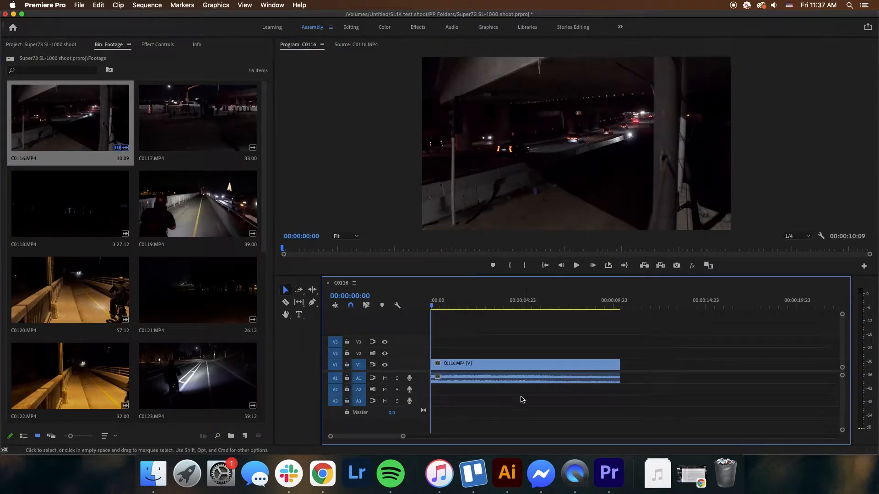
{"action": "left_click", "coordinate": [297, 47]}
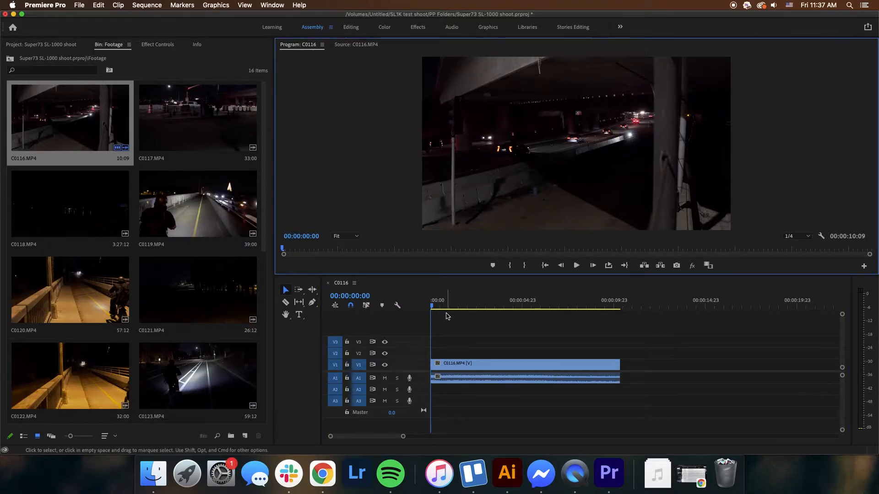
{"action": "mouse_move", "coordinate": [444, 309]}
{"action": "left_mouse_down"}
{"action": "mouse_move", "coordinate": [461, 309]}
{"action": "mouse_move", "coordinate": [432, 309]}
{"action": "left_mouse_up"}
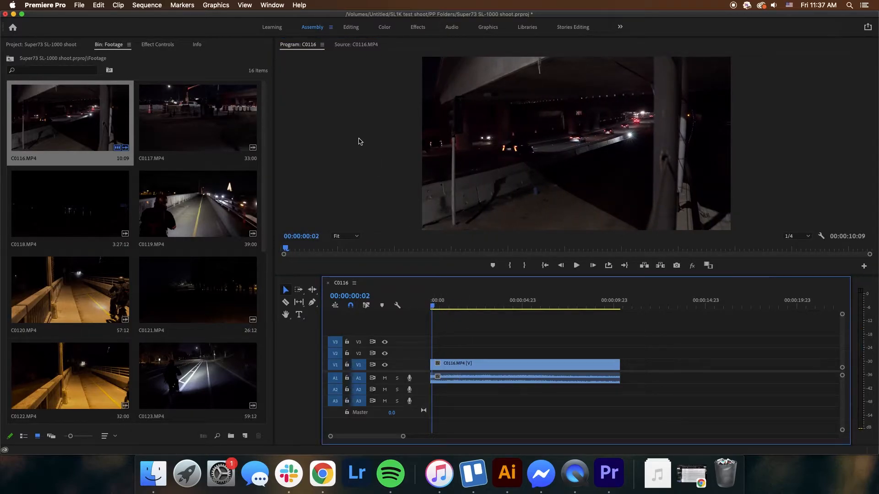
Compare the Source and Program monitors, scrubbing the source clip before its In point and returning the sequence playhead to the start.
{"action": "left_click", "coordinate": [360, 45]}
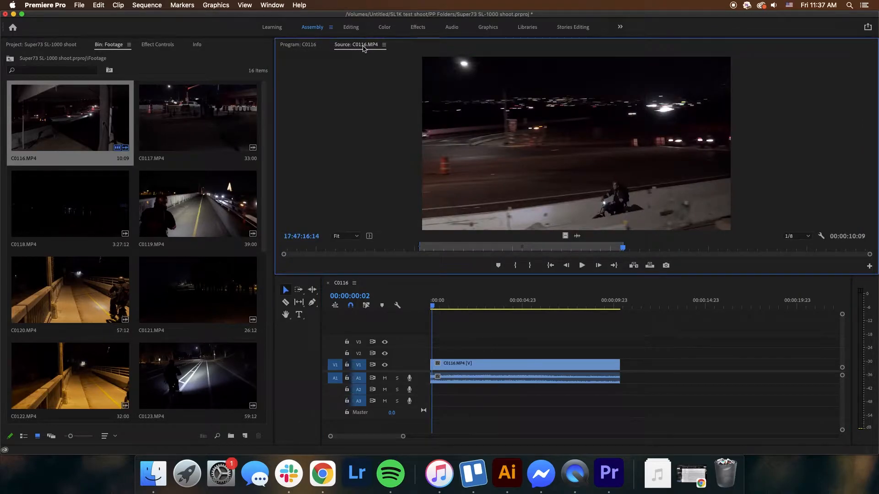
{"action": "left_click", "coordinate": [300, 45]}
{"action": "left_click", "coordinate": [359, 44]}
{"action": "left_click", "coordinate": [286, 250]}
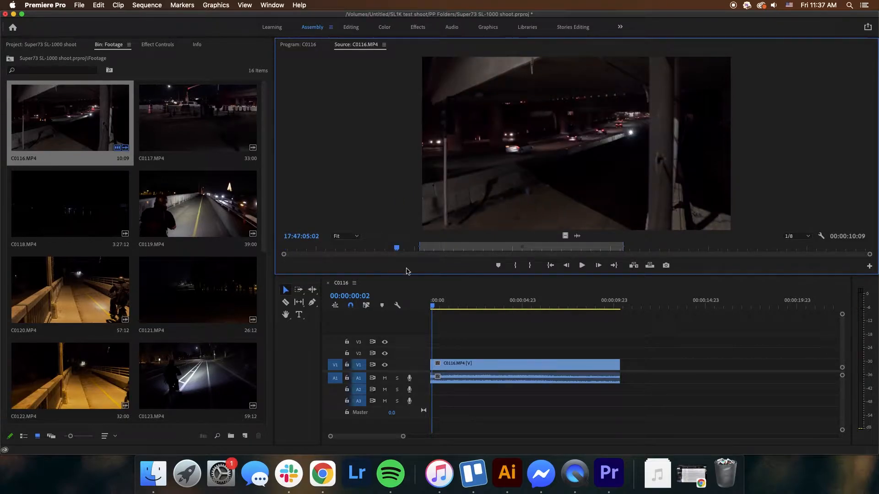
{"action": "left_click", "coordinate": [431, 301]}
{"action": "mouse_move", "coordinate": [423, 300]}
{"action": "left_mouse_down"}
{"action": "mouse_move", "coordinate": [444, 303]}
{"action": "mouse_move", "coordinate": [429, 304]}
{"action": "left_mouse_up"}
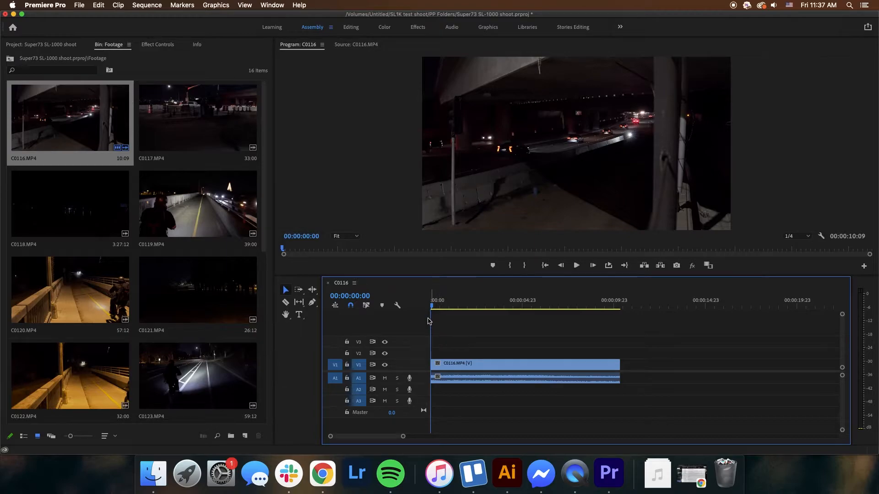
Close the Source monitor and move the sequence playhead to 00:00:02:07.
{"action": "left_click", "coordinate": [356, 44]}
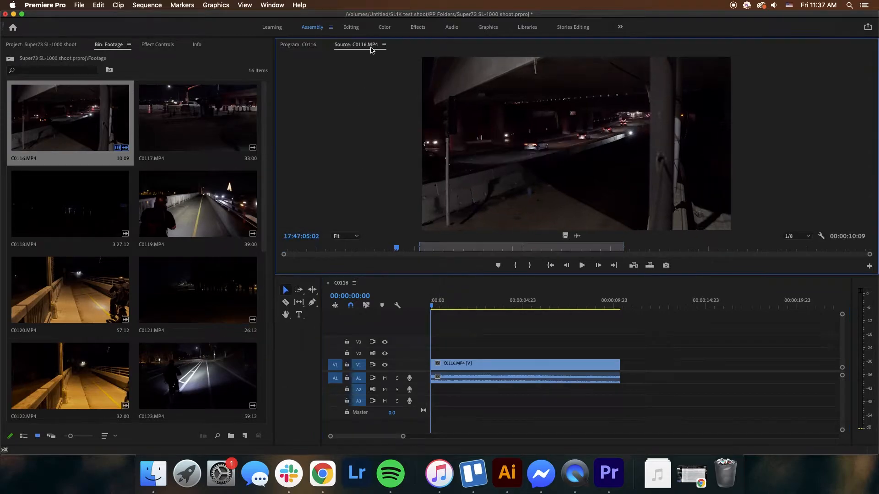
{"action": "left_click", "coordinate": [383, 44]}
{"action": "left_click", "coordinate": [392, 53]}
{"action": "left_click_drag", "start_coordinate": [432, 305], "coordinate": [471, 305]}
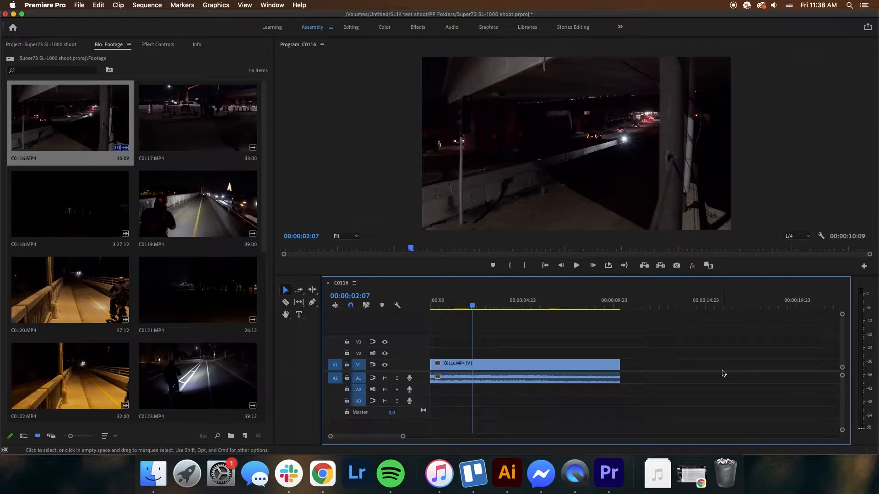
Open the timeline's C0116.MP4 clip in the Source monitor, zoom out its time ruler, and scrub to 17:47:06:01.
{"action": "left_click", "coordinate": [491, 364]}
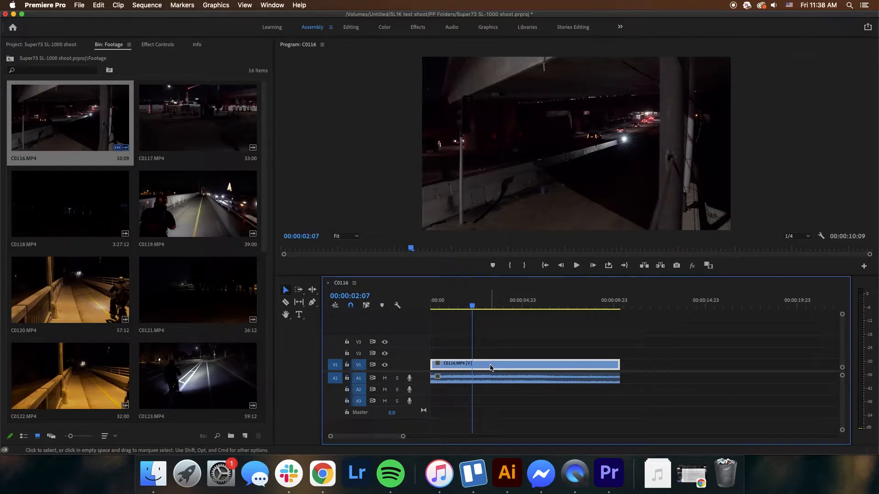
{"action": "double_click", "coordinate": [490, 365]}
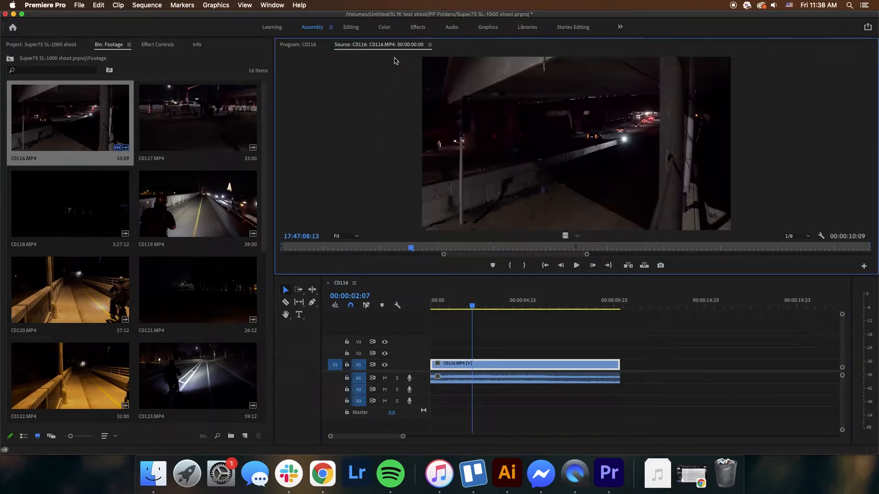
{"action": "left_click", "coordinate": [387, 255]}
{"action": "left_click_drag", "start_coordinate": [426, 254], "coordinate": [737, 261]}
{"action": "left_click_drag", "start_coordinate": [503, 248], "coordinate": [451, 245]}
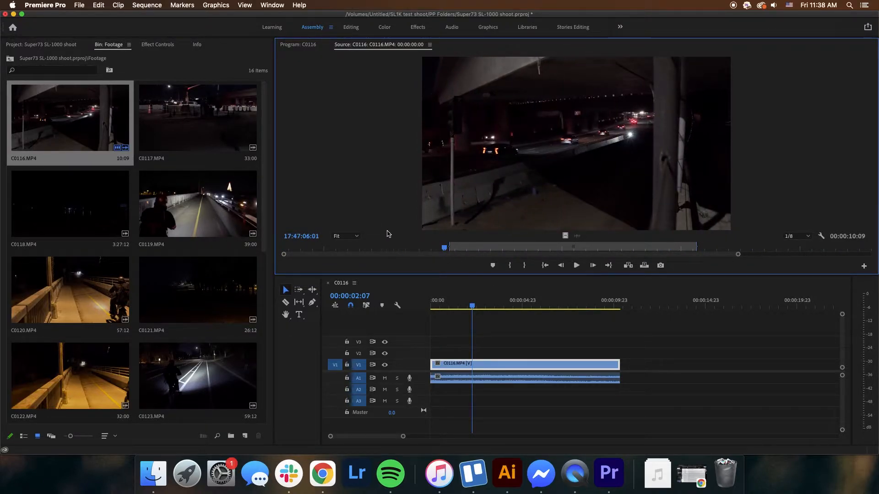
Deselect the clip, widen the Timeline panel into the Tools panel's space, and slightly raise the divider between video and audio tracks.
{"action": "left_click", "coordinate": [507, 329]}
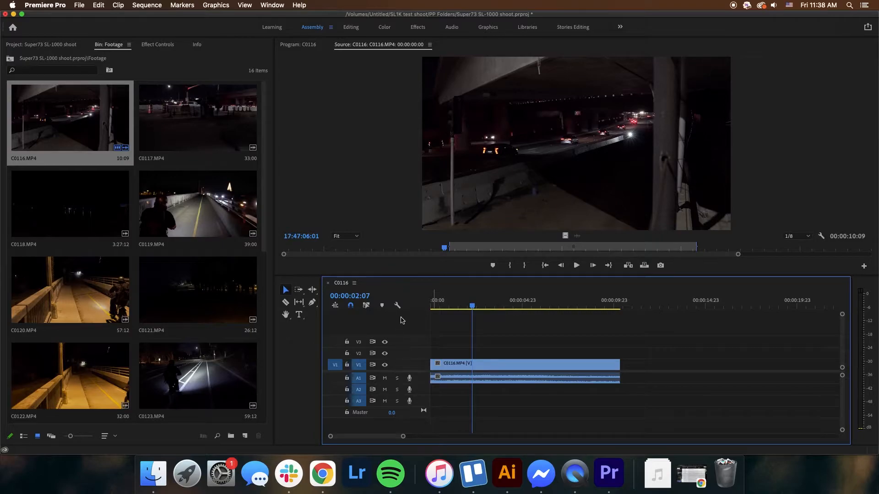
{"action": "left_click_drag", "start_coordinate": [319, 358], "coordinate": [302, 357]}
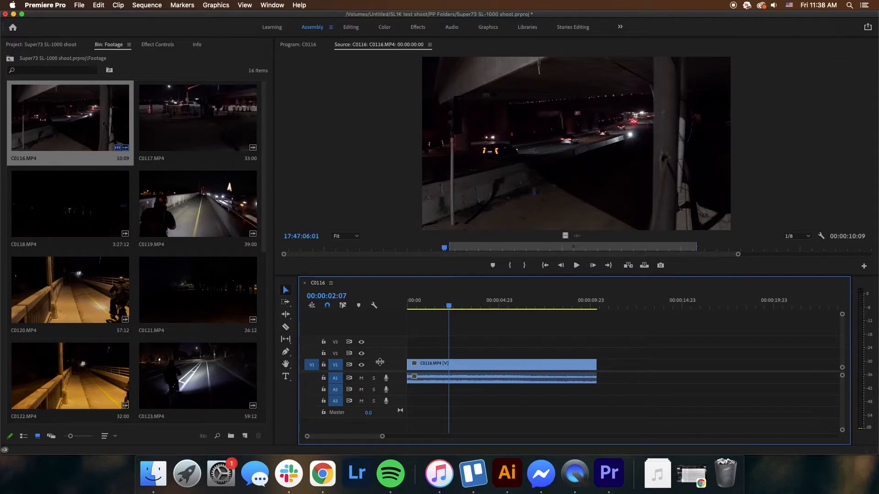
{"action": "left_click_drag", "start_coordinate": [383, 372], "coordinate": [376, 369]}
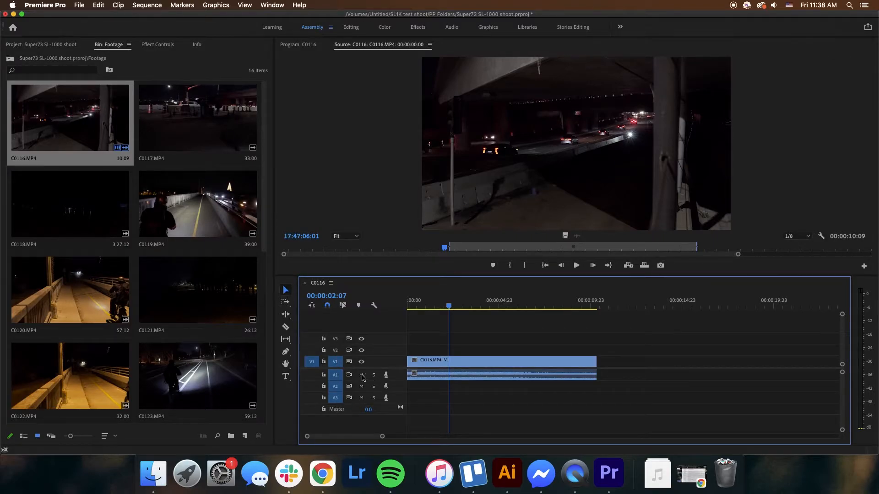
Increase the heights of the Video 1 and Audio 1 tracks, move the sequence playhead to 00:00:01:16, and select the timeline clip.
{"action": "left_click_drag", "start_coordinate": [389, 356], "coordinate": [387, 339]}
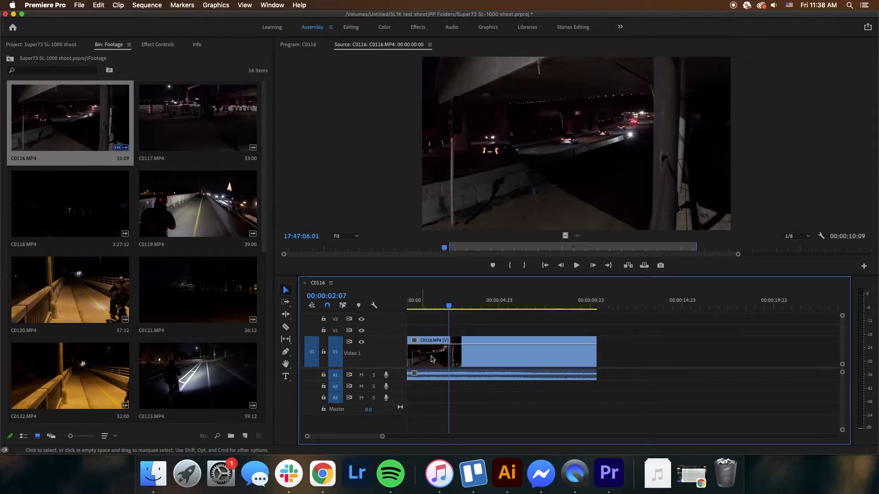
{"action": "left_click_drag", "start_coordinate": [400, 381], "coordinate": [400, 399]}
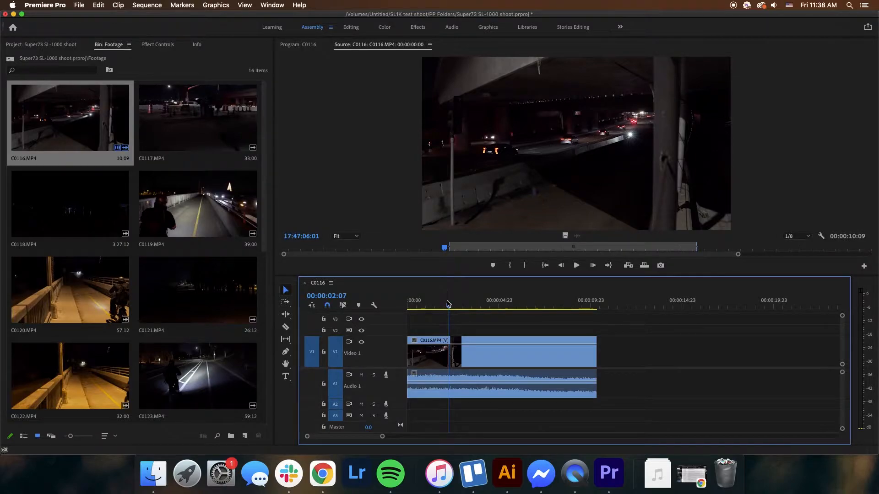
{"action": "left_click_drag", "start_coordinate": [448, 304], "coordinate": [437, 305]}
{"action": "left_click", "coordinate": [460, 347]}
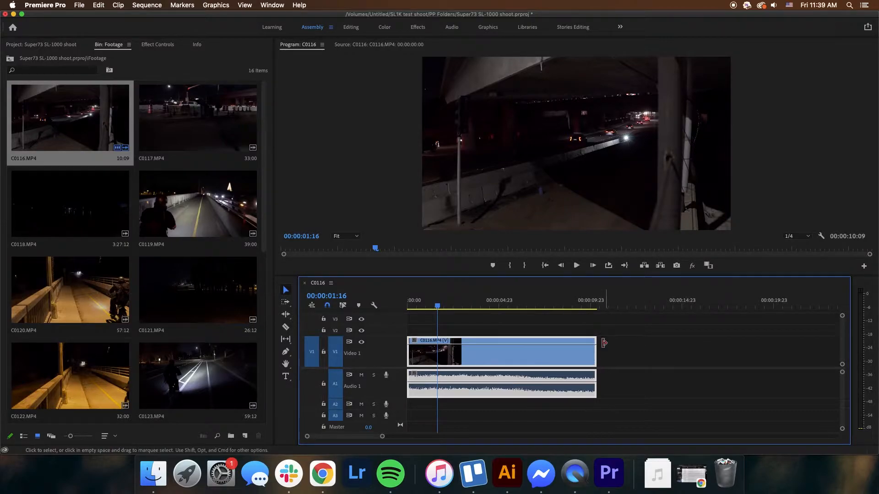
Compare the C0116.MP4 sequence frame at 00:00:10:02 with the source footage past its Out point at 17:47:17:03 and return to the Program monitor.
{"action": "left_click_drag", "start_coordinate": [569, 306], "coordinate": [591, 306]}
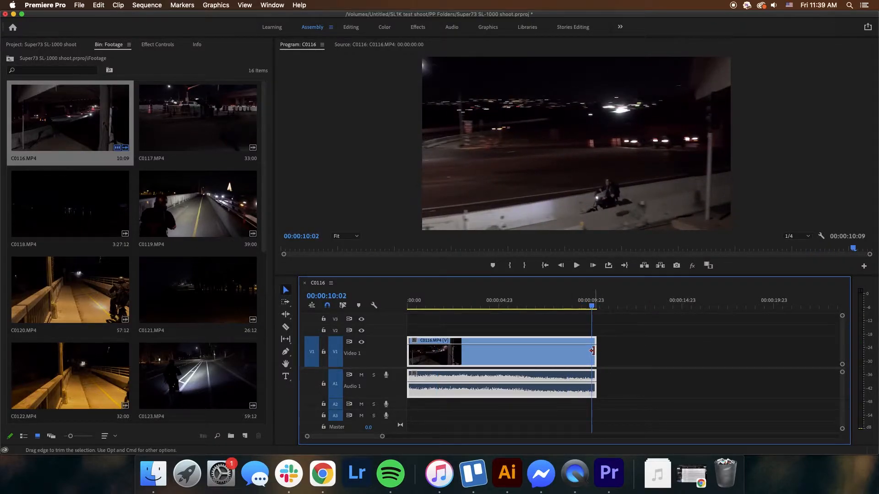
{"action": "double_click", "coordinate": [551, 348]}
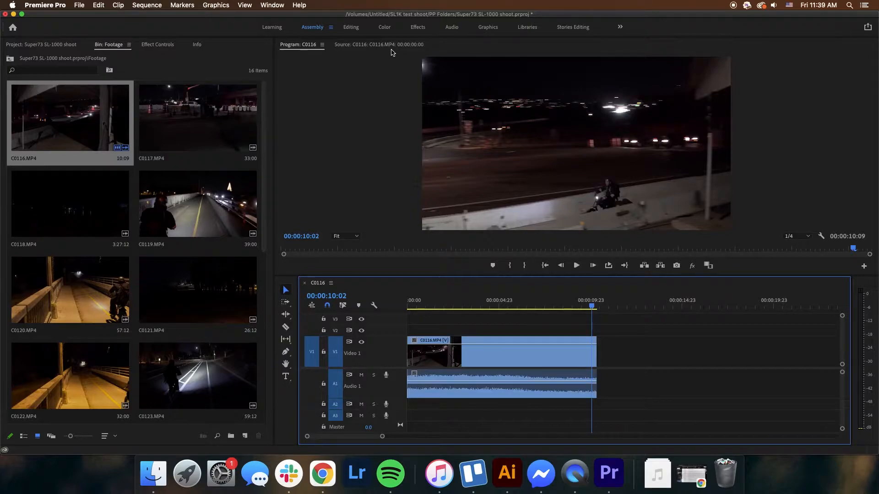
{"action": "mouse_move", "coordinate": [700, 248]}
{"action": "left_mouse_down"}
{"action": "mouse_move", "coordinate": [686, 249]}
{"action": "mouse_move", "coordinate": [709, 248]}
{"action": "left_mouse_up"}
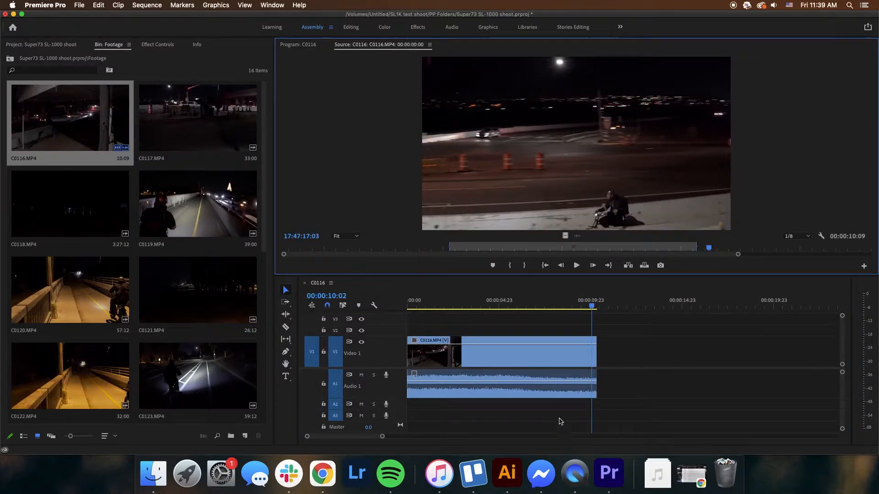
{"action": "left_click", "coordinate": [531, 332]}
{"action": "left_click", "coordinate": [311, 46]}
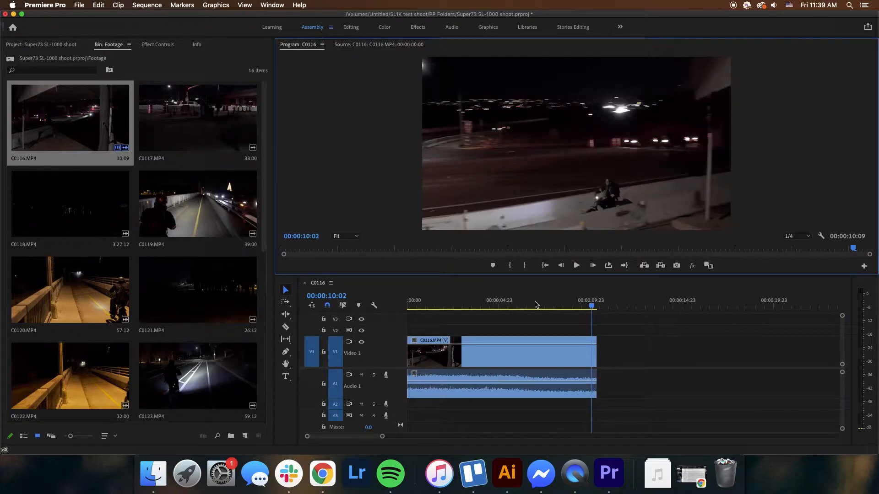
{"action": "left_click_drag", "start_coordinate": [544, 321], "coordinate": [596, 358]}
{"action": "left_click", "coordinate": [550, 329]}
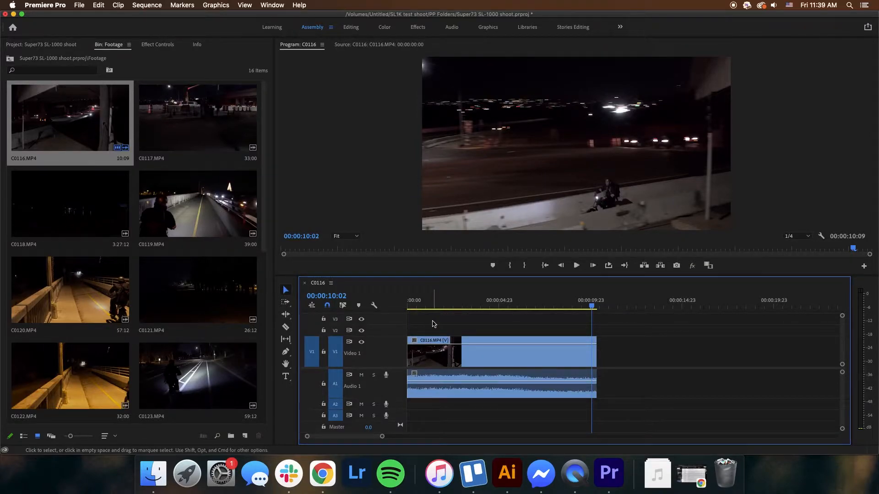
Try cutting the C0116.MP4 clip's video and audio with the Razor tool, undo the cuts, and return to the Selection tool.
{"action": "left_click", "coordinate": [287, 328]}
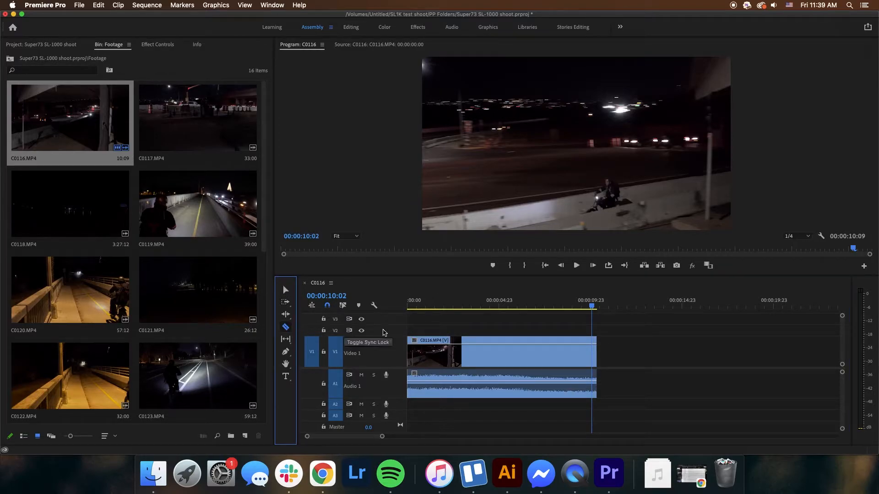
{"action": "left_click", "coordinate": [484, 355]}
{"action": "left_click", "coordinate": [484, 380]}
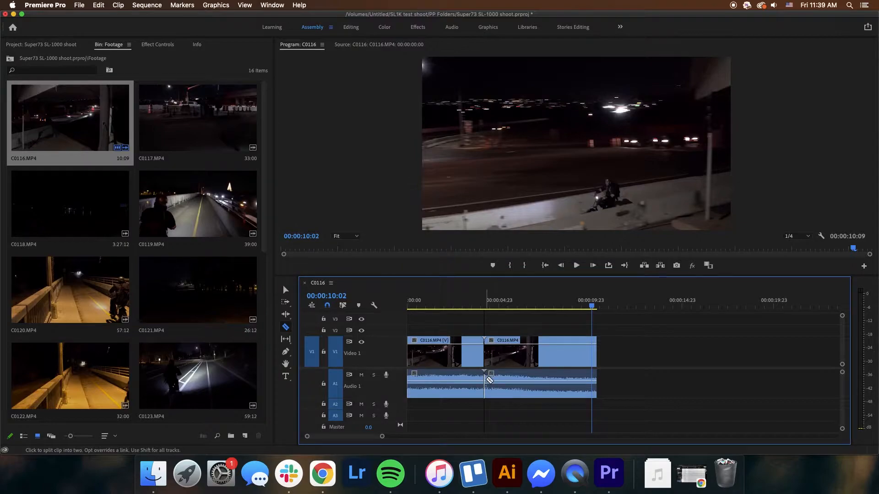
{"action": "key", "text": "super+z"}
{"action": "key", "text": "super+z"}
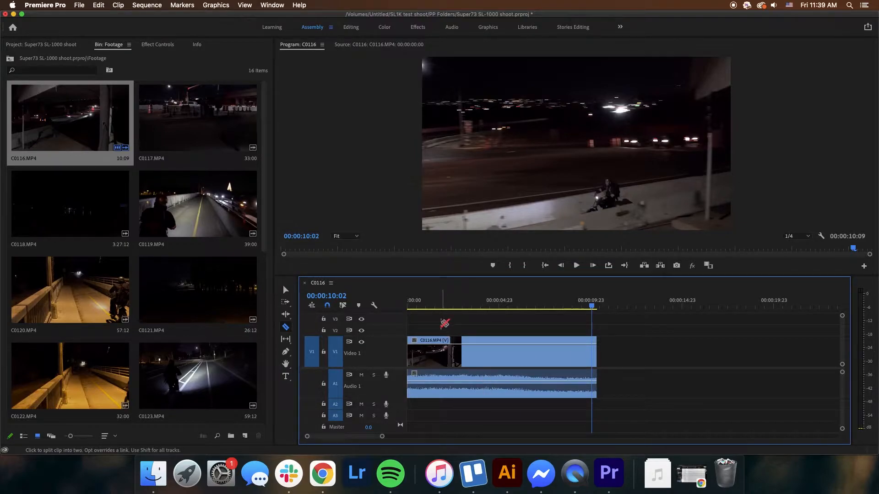
{"action": "left_click", "coordinate": [290, 289]}
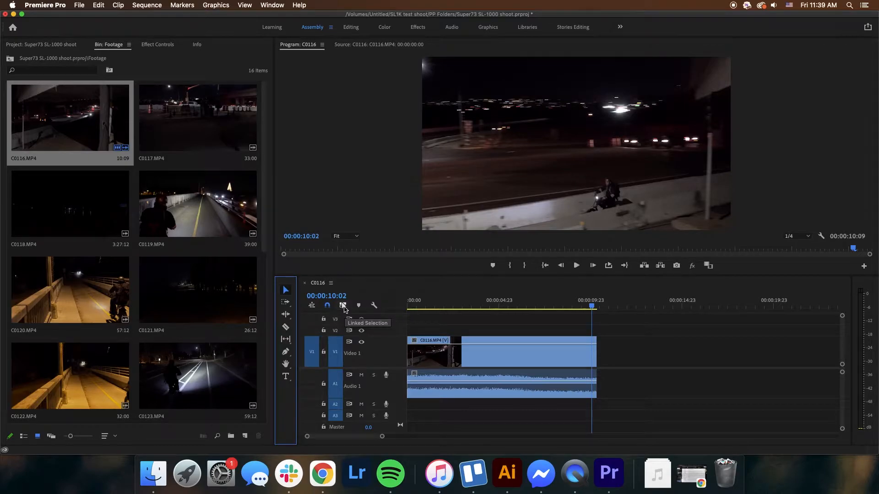
Try moving the linked C0116.MP4 clip along the timeline, disable Linked Selection to shift its video alone, and undo the moves.
{"action": "left_click", "coordinate": [445, 365]}
{"action": "left_click", "coordinate": [416, 330]}
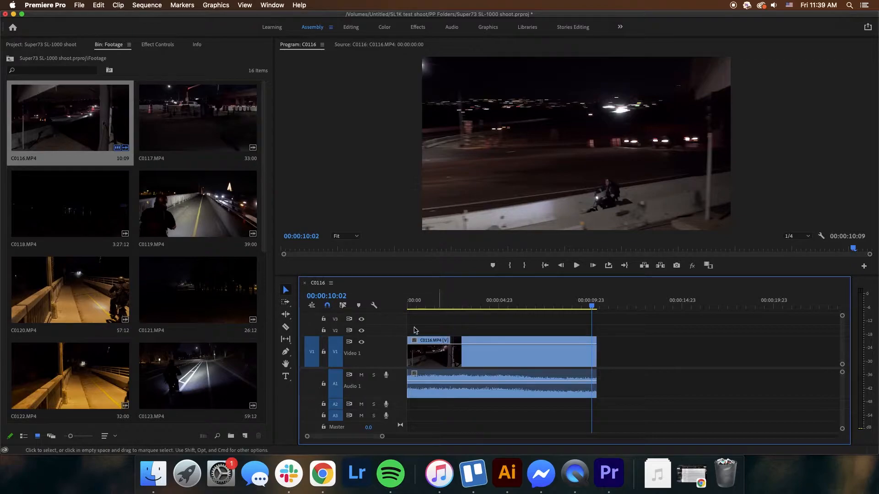
{"action": "left_click", "coordinate": [444, 361]}
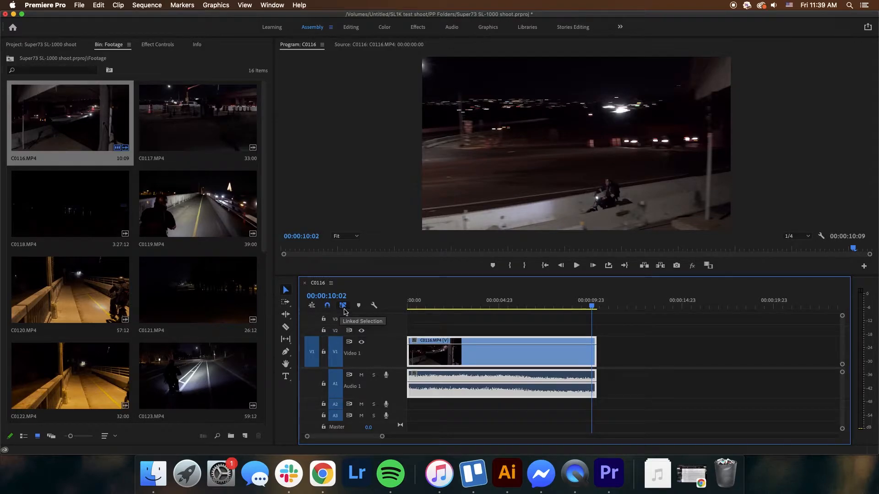
{"action": "left_click_drag", "start_coordinate": [461, 342], "coordinate": [507, 357]}
{"action": "left_click", "coordinate": [342, 305]}
{"action": "left_click_drag", "start_coordinate": [457, 348], "coordinate": [421, 347]}
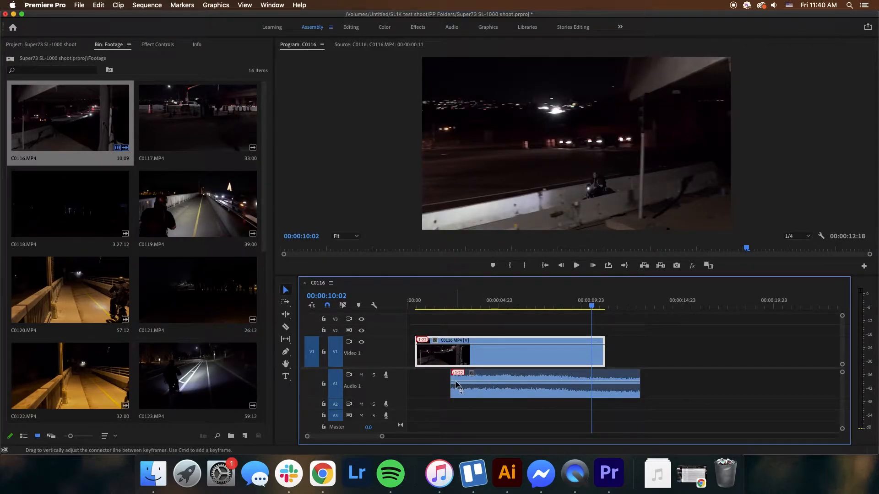
{"action": "key", "text": "super+z"}
{"action": "left_click_drag", "start_coordinate": [495, 365], "coordinate": [443, 361]}
{"action": "left_click", "coordinate": [437, 327]}
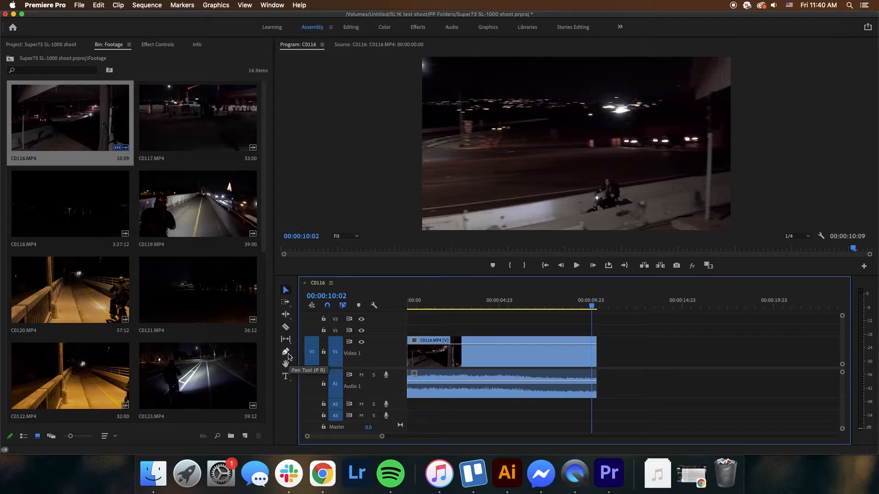
Move the playhead to 00:00:01:14, try lowering the C0116.MP4 clip's opacity line in the timeline, and undo the change.
{"action": "left_click", "coordinate": [464, 307]}
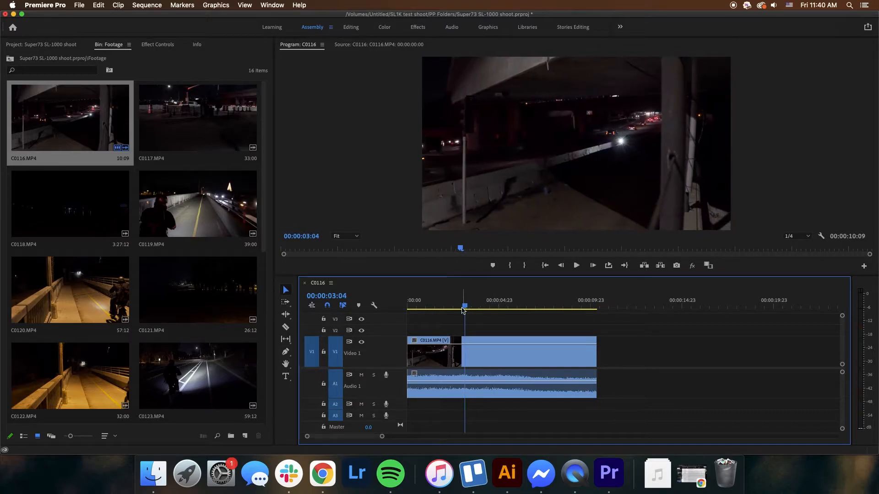
{"action": "left_click_drag", "start_coordinate": [462, 306], "coordinate": [435, 306]}
{"action": "key", "text": "="}
{"action": "left_click_drag", "start_coordinate": [473, 344], "coordinate": [473, 357]}
{"action": "key", "text": "super+z"}
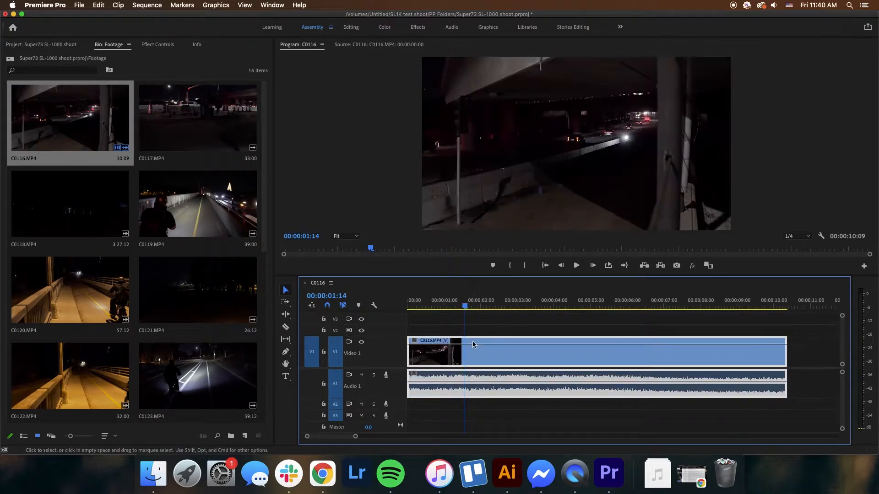
{"action": "key", "text": "super+shift+z"}
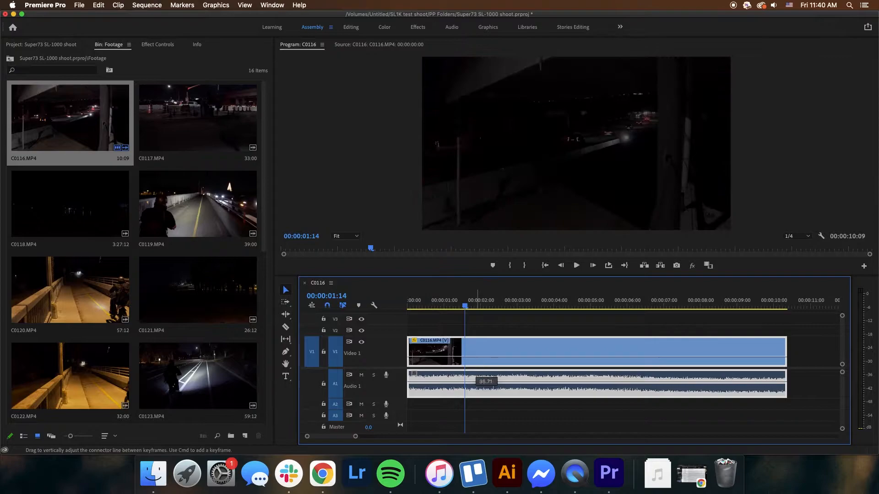
{"action": "key", "text": "super+z"}
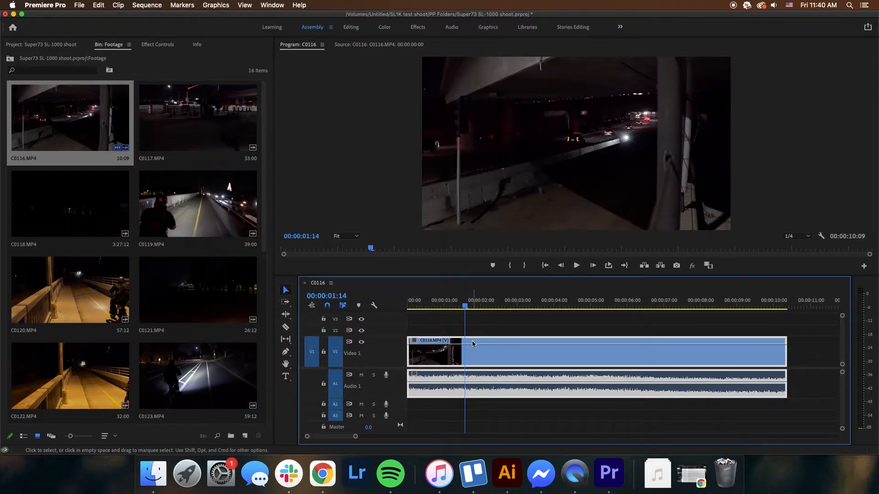
Try adding two opacity keyframes to C0116.MP4 with the Pen tool, lower the second, preview at 00:00:02:17, and undo the changes.
{"action": "left_click", "coordinate": [288, 355]}
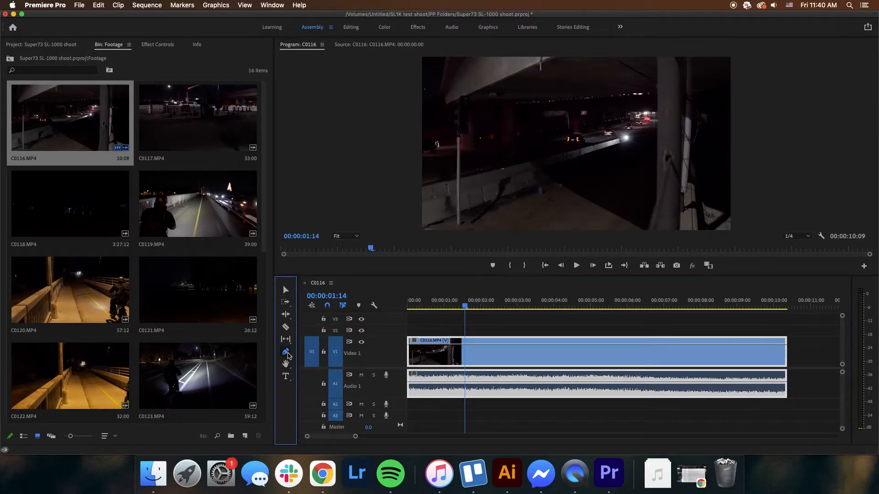
{"action": "left_click", "coordinate": [476, 344]}
{"action": "left_click", "coordinate": [506, 344]}
{"action": "key", "text": "v"}
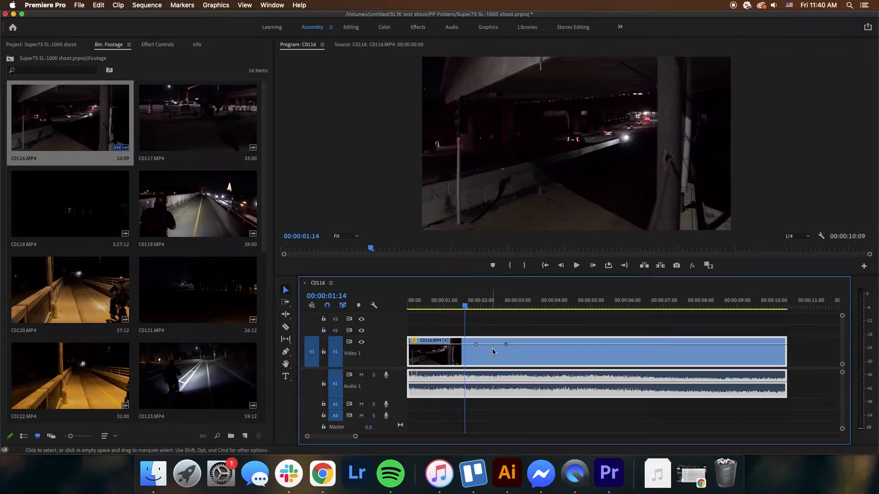
{"action": "left_click_drag", "start_coordinate": [505, 344], "coordinate": [502, 363]}
{"action": "left_click_drag", "start_coordinate": [467, 308], "coordinate": [507, 311]}
{"action": "key", "text": "super+z"}
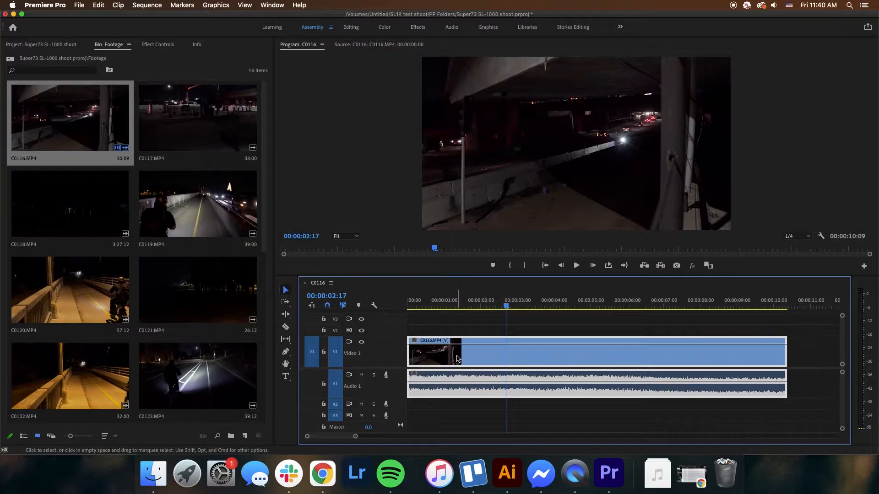
{"action": "left_click", "coordinate": [457, 330]}
{"action": "mouse_move", "coordinate": [460, 355]}
{"action": "left_mouse_down"}
{"action": "mouse_move", "coordinate": [460, 326]}
{"action": "mouse_move", "coordinate": [461, 343]}
{"action": "left_mouse_up"}
{"action": "left_click", "coordinate": [460, 328]}
{"action": "key", "text": "minus"}
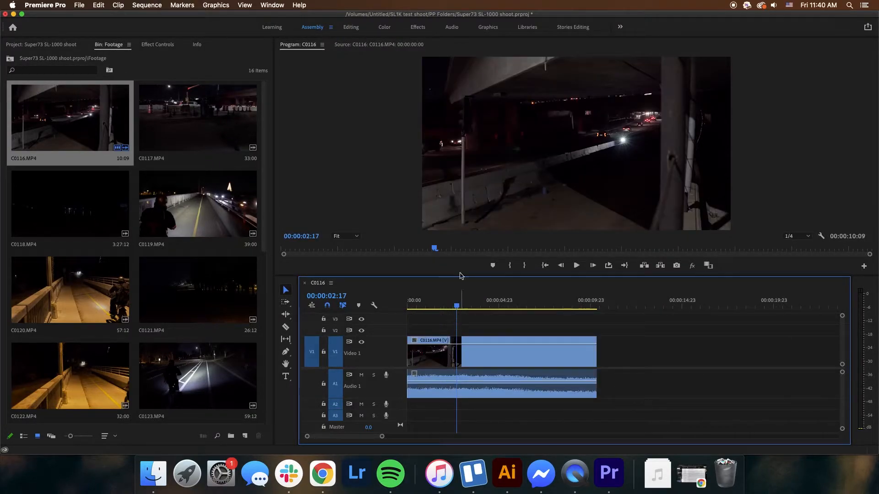
Mark a 4:06 section of C0117.MP4 ending at 17:47:44:19 in the Source monitor and place it directly after C0116.MP4 in the sequence.
{"action": "double_click", "coordinate": [192, 133]}
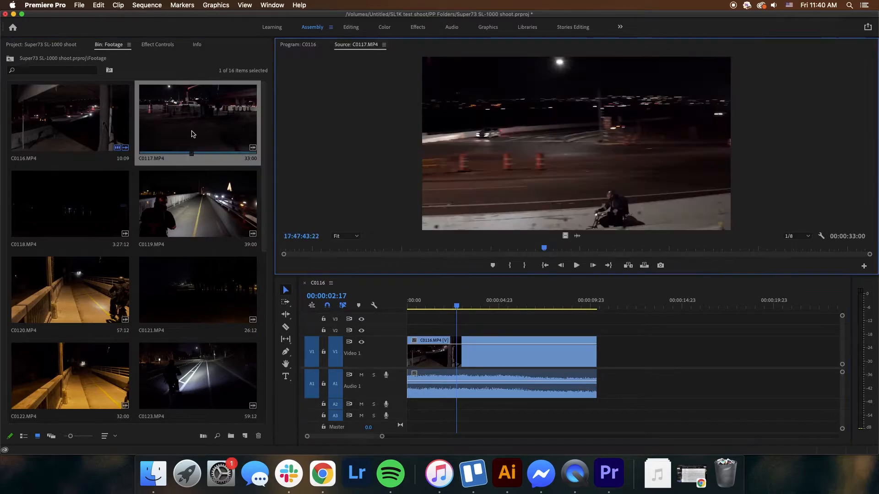
{"action": "mouse_move", "coordinate": [285, 248]}
{"action": "left_mouse_down"}
{"action": "mouse_move", "coordinate": [372, 249]}
{"action": "mouse_move", "coordinate": [296, 247]}
{"action": "left_mouse_up"}
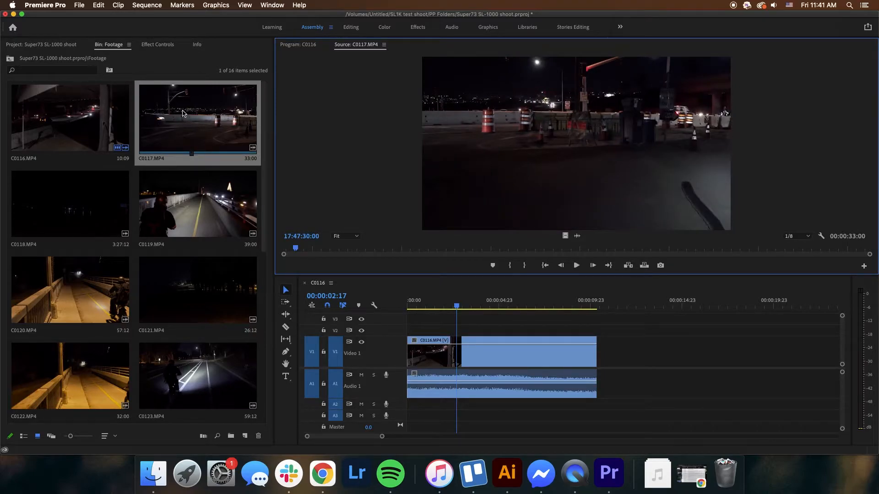
{"action": "left_click_drag", "start_coordinate": [282, 251], "coordinate": [386, 248]}
{"action": "left_click_drag", "start_coordinate": [461, 249], "coordinate": [560, 253]}
{"action": "left_click", "coordinate": [508, 270]}
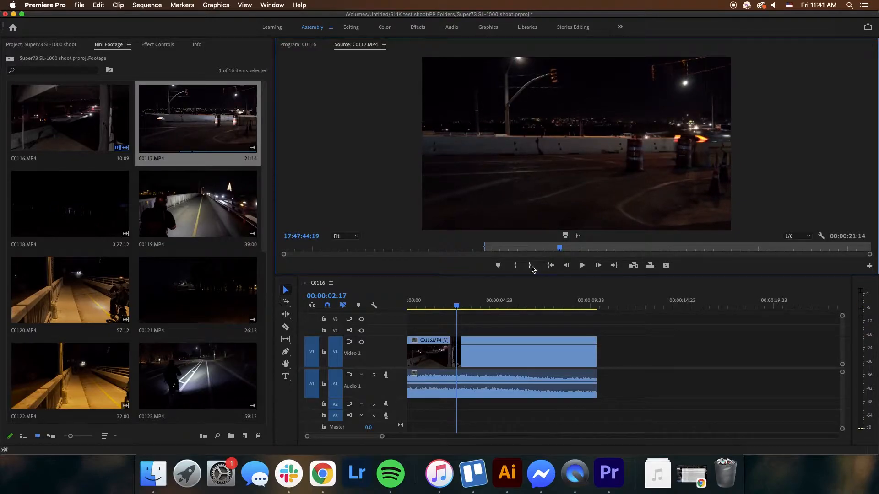
{"action": "left_click", "coordinate": [529, 265]}
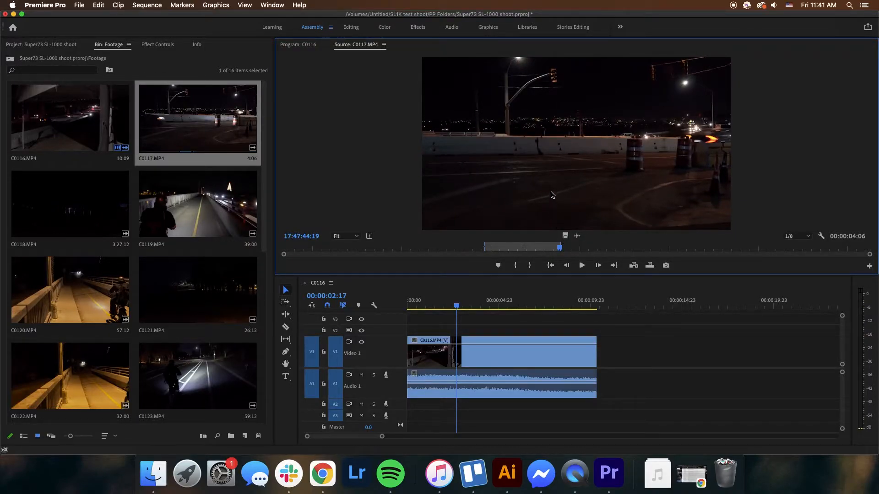
{"action": "left_click_drag", "start_coordinate": [551, 190], "coordinate": [597, 350]}
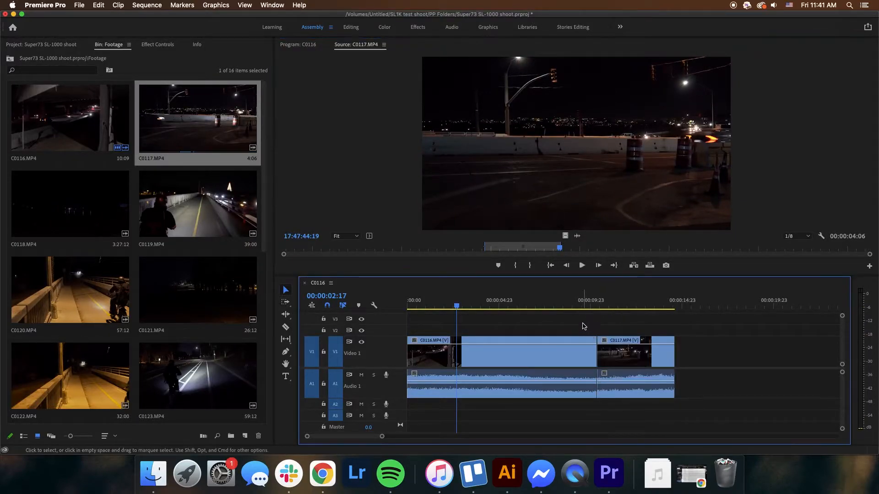
Trim the C0117.MP4 timeline clip so the sequence ends at 00:00:14:07, and move the playhead to 00:00:14:15.
{"action": "left_click_drag", "start_coordinate": [554, 303], "coordinate": [611, 314]}
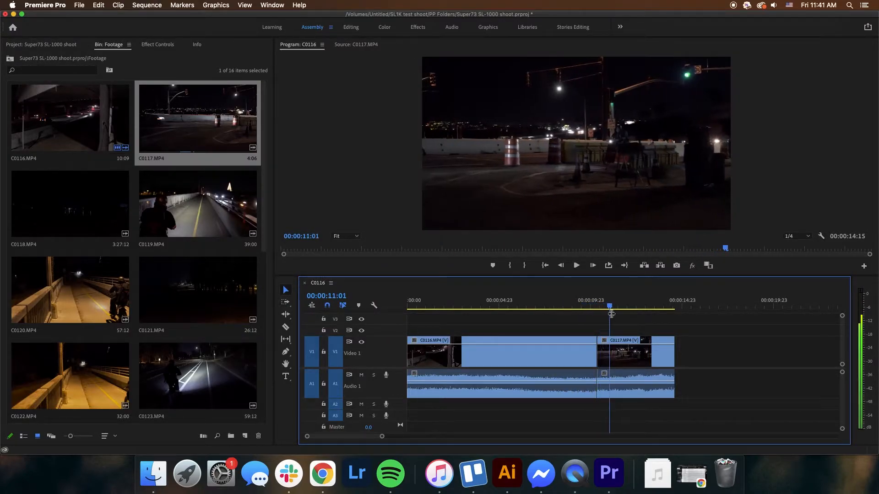
{"action": "left_click_drag", "start_coordinate": [598, 359], "coordinate": [625, 363]}
{"action": "left_click_drag", "start_coordinate": [609, 306], "coordinate": [675, 320]}
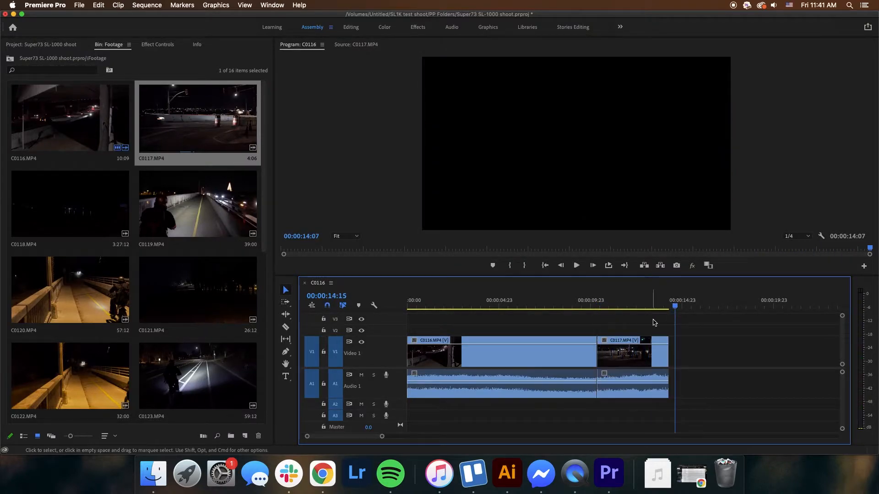
Scrub across the cut between the two clips, try trimming the start of C0117.MP4, undo it, and return the playhead to 00:00:10:03.
{"action": "left_click", "coordinate": [585, 305]}
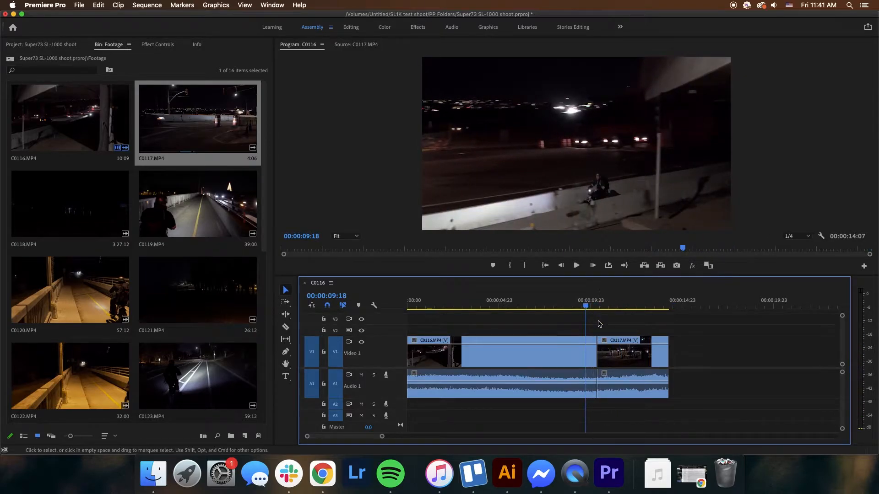
{"action": "left_click_drag", "start_coordinate": [586, 306], "coordinate": [601, 307]}
{"action": "left_click", "coordinate": [614, 350]}
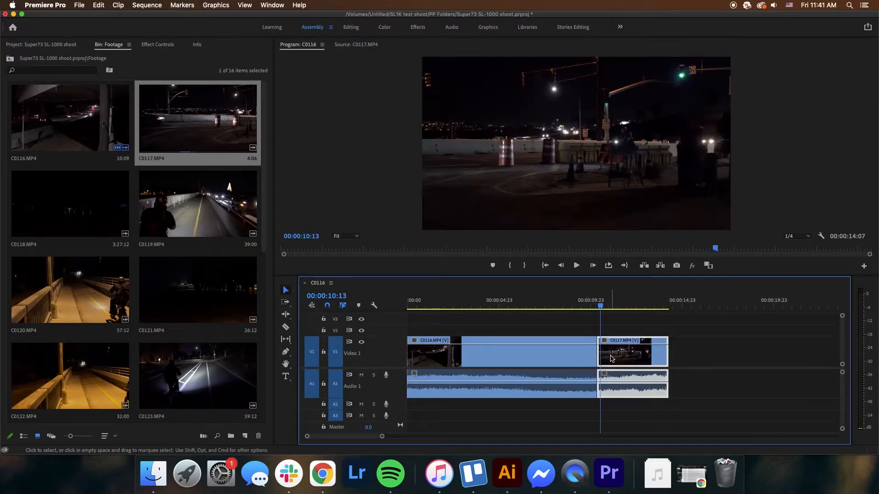
{"action": "left_click_drag", "start_coordinate": [595, 358], "coordinate": [630, 359]}
{"action": "key", "text": "super+z"}
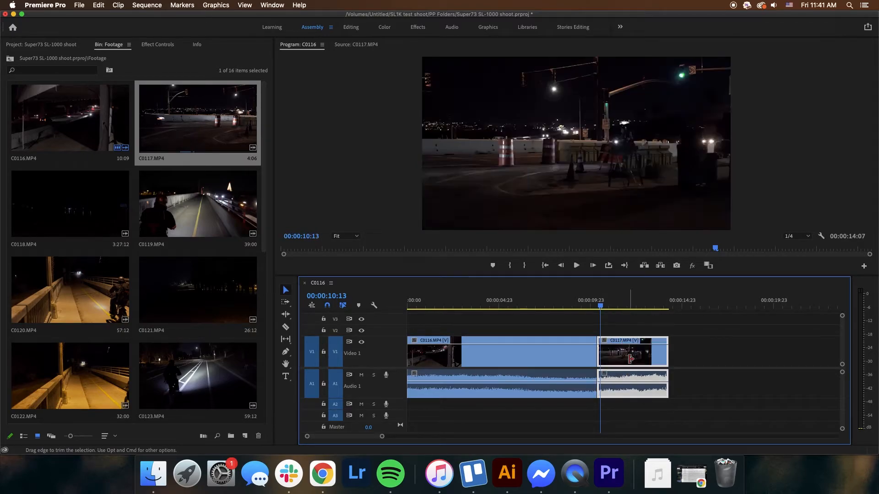
{"action": "left_click", "coordinate": [608, 318]}
{"action": "mouse_move", "coordinate": [602, 307]}
{"action": "left_mouse_down"}
{"action": "mouse_move", "coordinate": [587, 306]}
{"action": "mouse_move", "coordinate": [608, 311]}
{"action": "mouse_move", "coordinate": [593, 316]}
{"action": "left_mouse_up"}
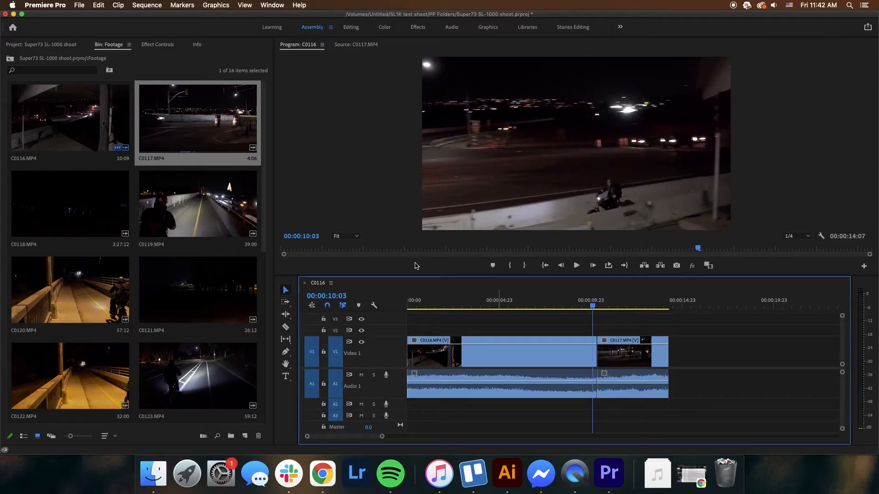
Show the Effects panel and place it just before Effect Controls in the same panel group.
{"action": "left_click", "coordinate": [230, 65]}
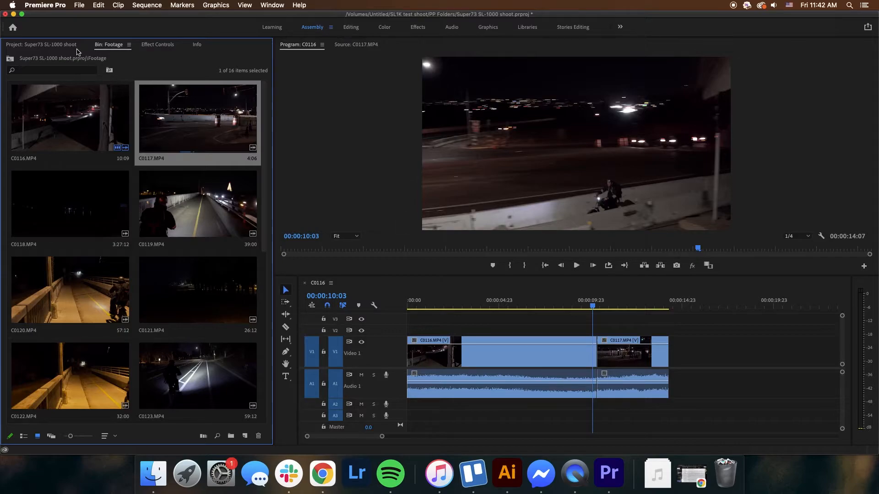
{"action": "left_click", "coordinate": [156, 44]}
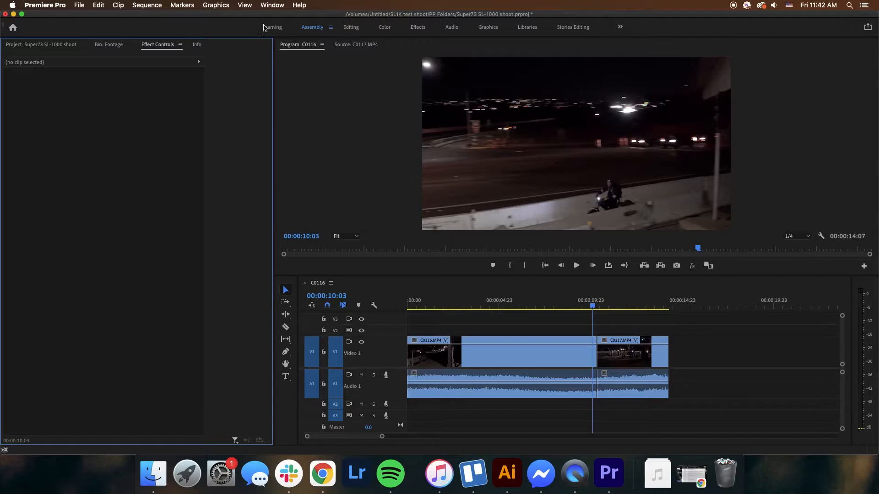
{"action": "left_click", "coordinate": [272, 5]}
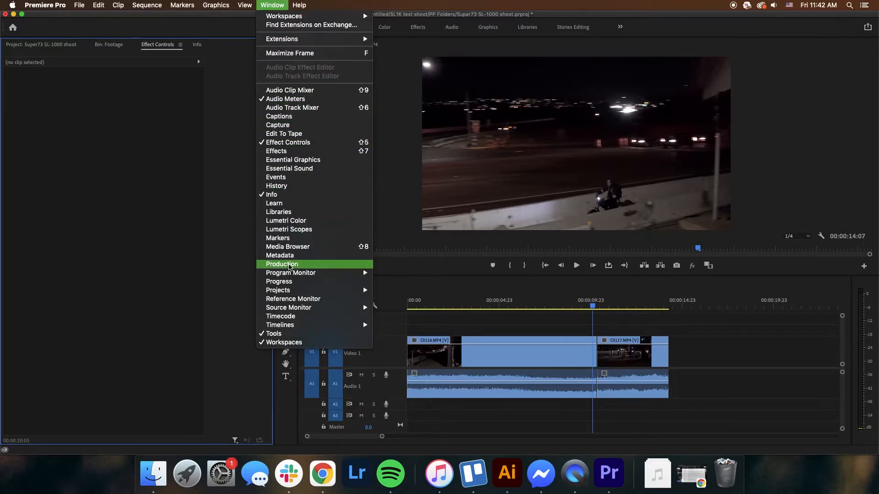
{"action": "left_click", "coordinate": [274, 154]}
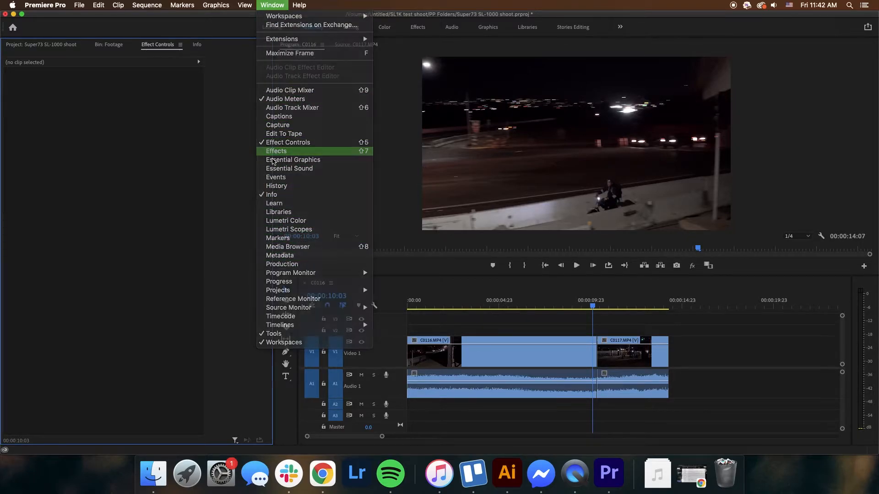
{"action": "left_click_drag", "start_coordinate": [224, 49], "coordinate": [151, 46]}
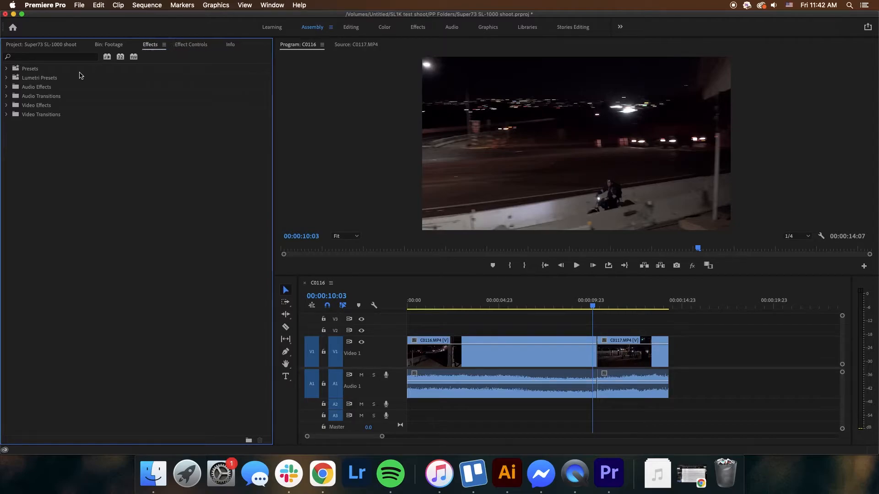
Try a Cross Dissolve video transition on the cut between C0116.MP4 and C0117.MP4, scrub through it to 00:00:10:18, and delete it.
{"action": "left_click", "coordinate": [6, 115]}
{"action": "left_click", "coordinate": [12, 133]}
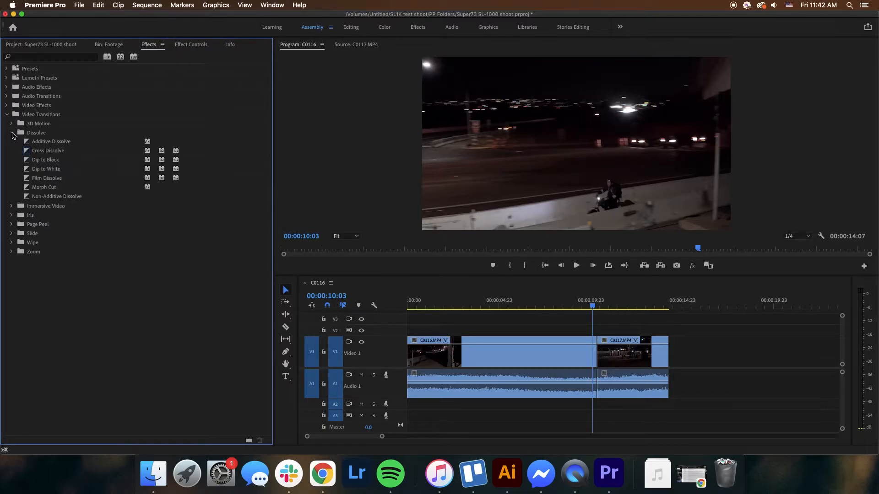
{"action": "left_click", "coordinate": [43, 152]}
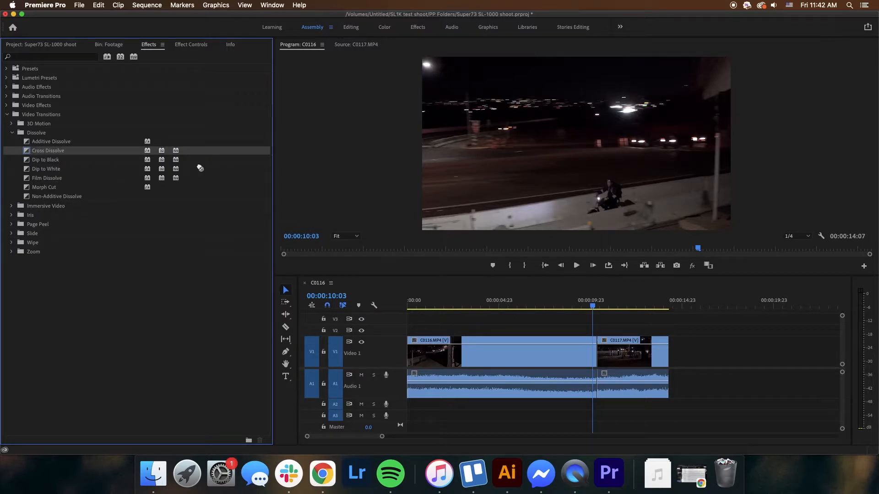
{"action": "left_click_drag", "start_coordinate": [200, 168], "coordinate": [497, 329]}
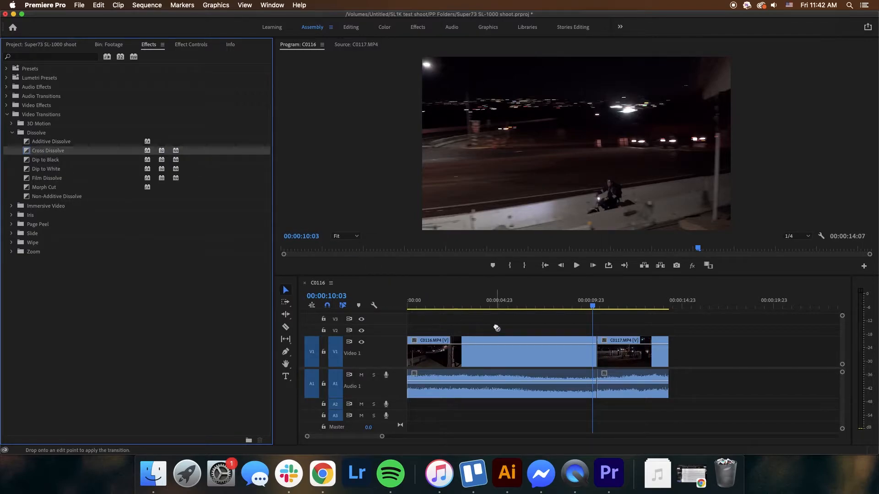
{"action": "left_click_drag", "start_coordinate": [598, 353], "coordinate": [598, 352]}
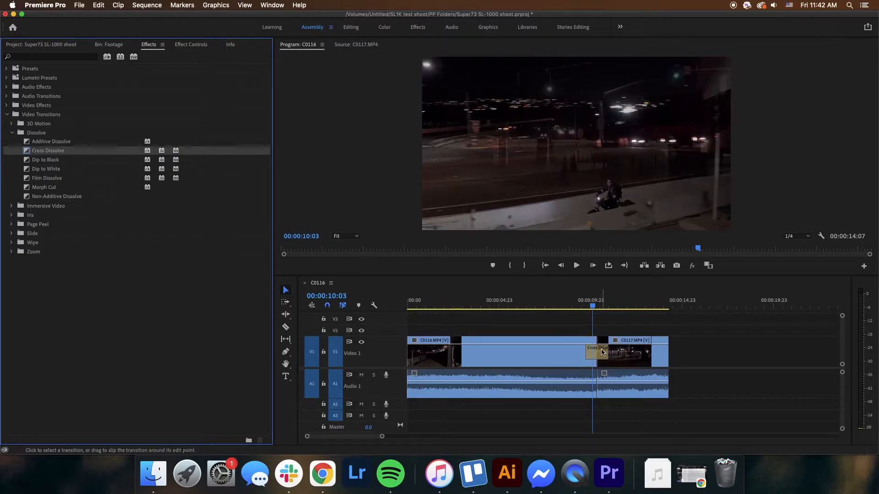
{"action": "left_click", "coordinate": [592, 306]}
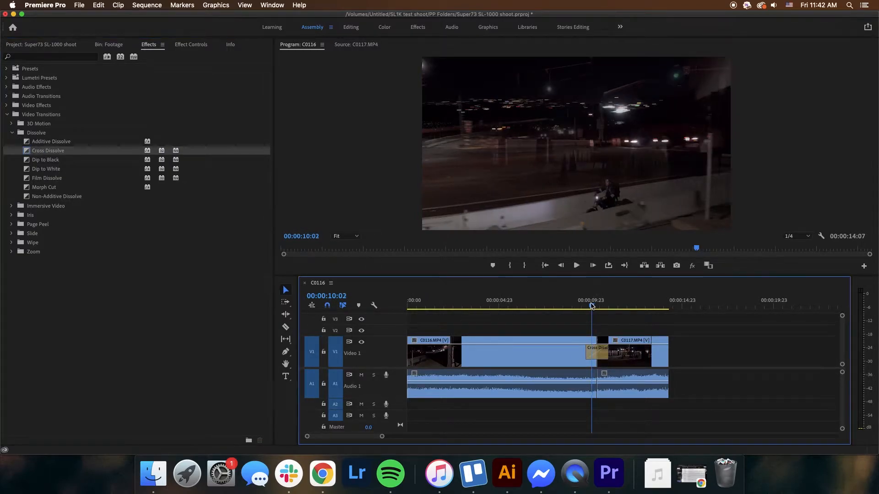
{"action": "mouse_move", "coordinate": [592, 306]}
{"action": "left_mouse_down"}
{"action": "mouse_move", "coordinate": [620, 307]}
{"action": "mouse_move", "coordinate": [604, 307]}
{"action": "left_mouse_up"}
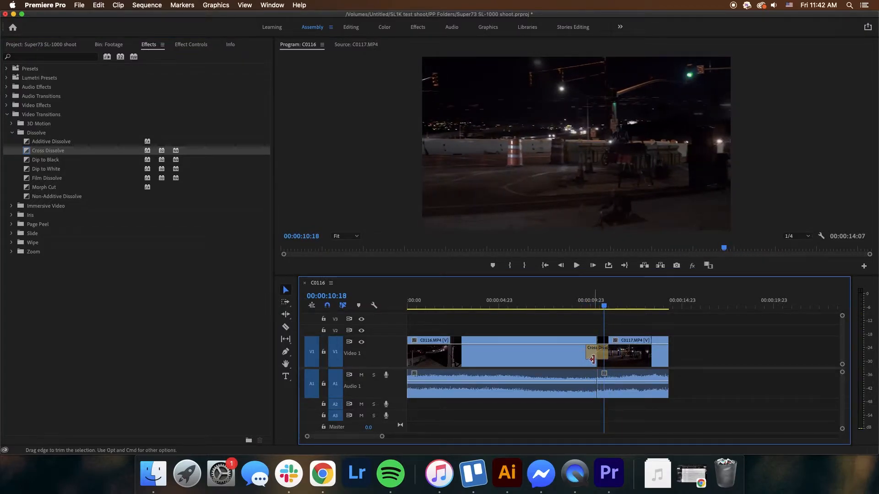
{"action": "left_click", "coordinate": [598, 357]}
{"action": "key", "text": "Delete"}
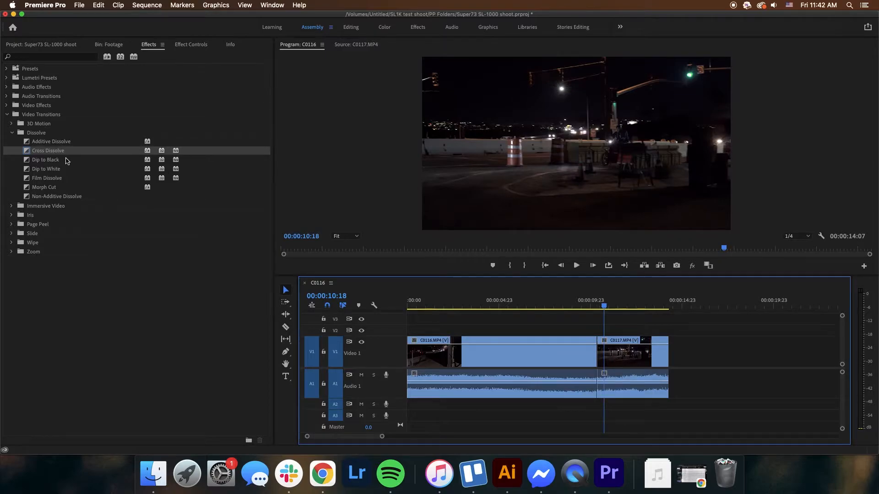
Try a Dip to Black transition at the start of C0116.MP4, scrub through it to 00:00:02:06, and undo it.
{"action": "left_click", "coordinate": [66, 159]}
{"action": "left_click_drag", "start_coordinate": [409, 303], "coordinate": [418, 306]}
{"action": "left_click_drag", "start_coordinate": [50, 160], "coordinate": [410, 359]}
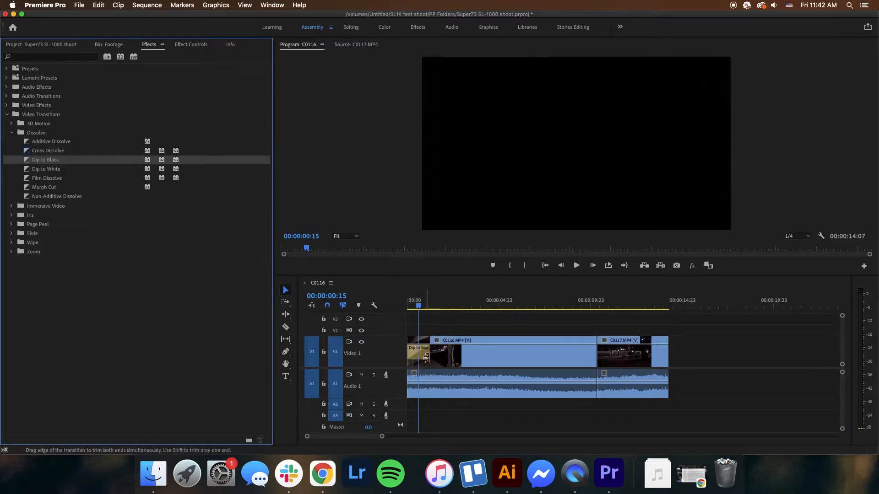
{"action": "left_click_drag", "start_coordinate": [419, 306], "coordinate": [448, 306]}
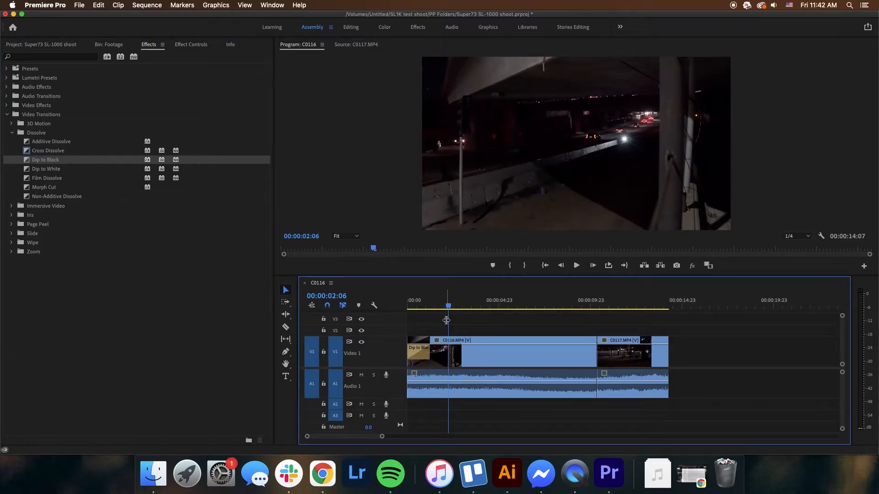
{"action": "key", "text": "super+z"}
Display the effect controls of the C0116.MP4 timeline clip and set its Scale to 178.
{"action": "left_click", "coordinate": [64, 45]}
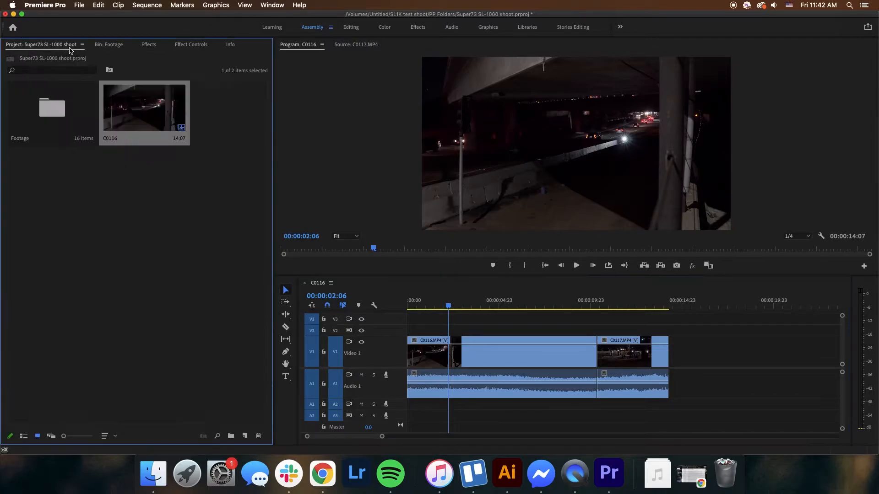
{"action": "left_click", "coordinate": [184, 45]}
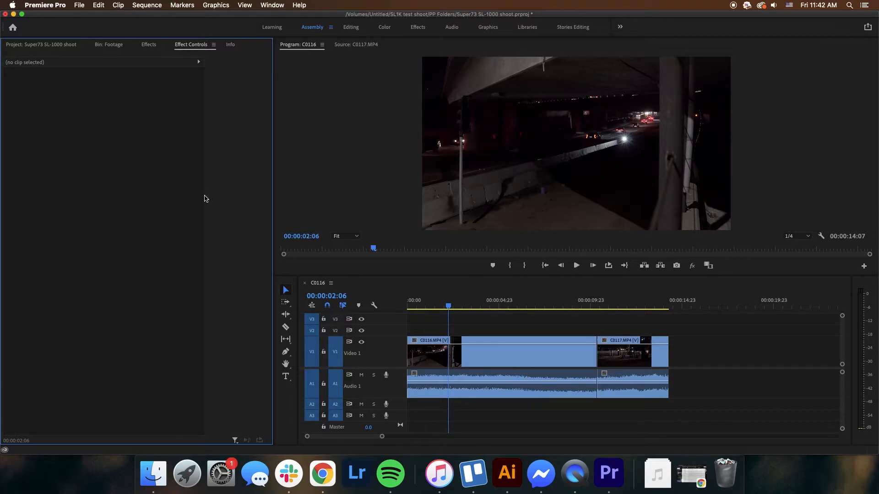
{"action": "left_click", "coordinate": [520, 352]}
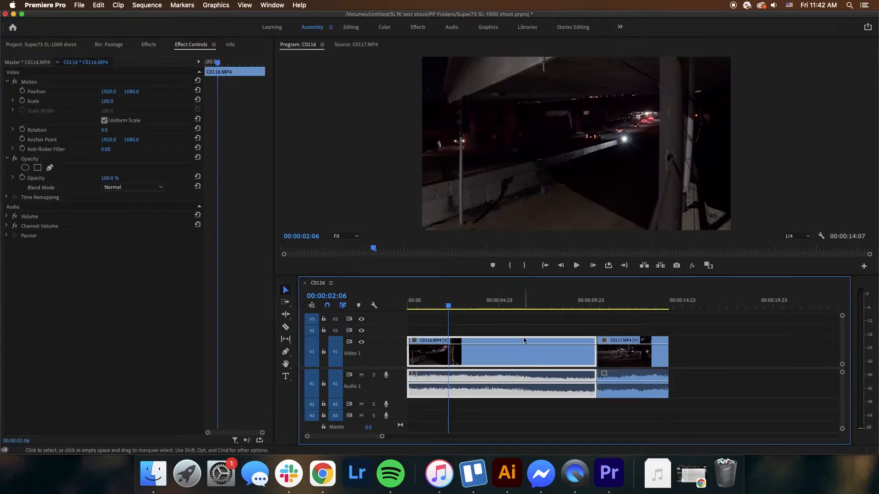
{"action": "left_click", "coordinate": [476, 331]}
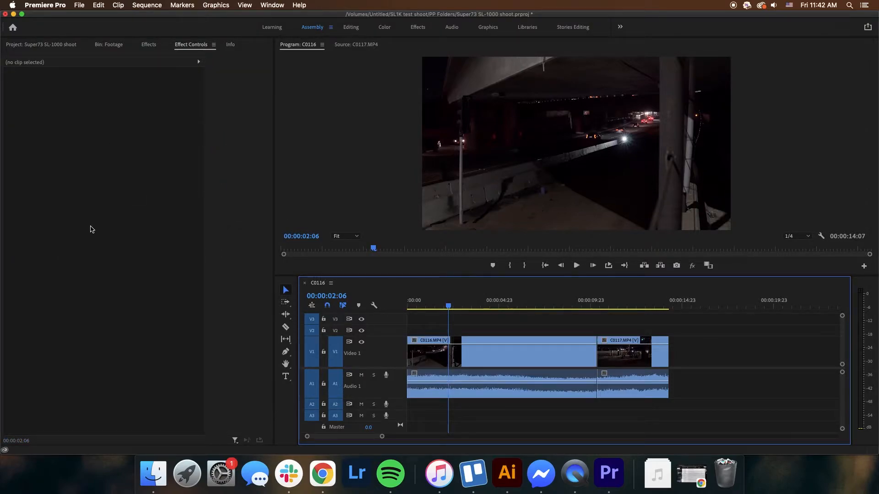
{"action": "left_click", "coordinate": [470, 364]}
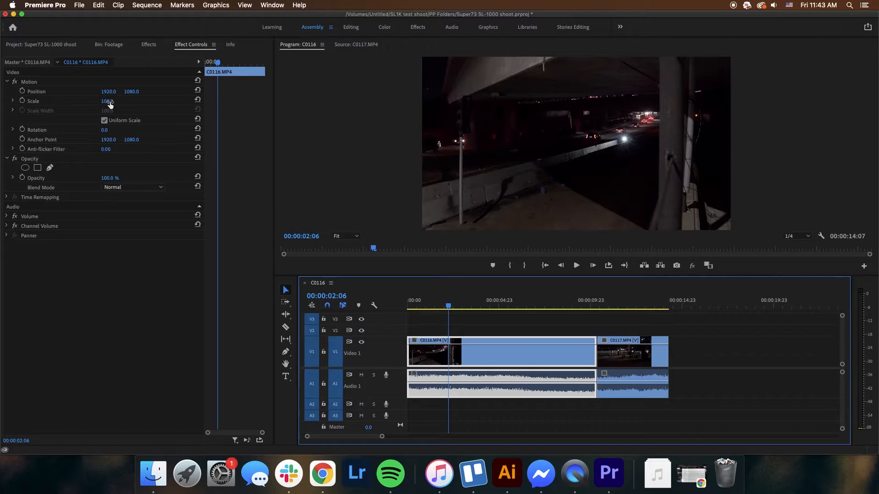
{"action": "left_click_drag", "start_coordinate": [110, 105], "coordinate": [134, 105]}
{"action": "left_click_drag", "start_coordinate": [107, 101], "coordinate": [135, 101]}
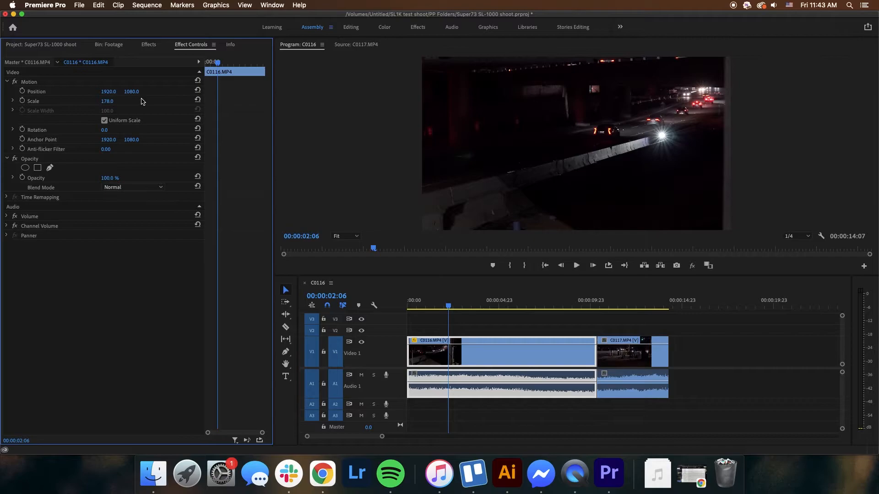
Keyframe C0116.MP4's Scale at 178 on its first frame and 100 at 00:00:04:02, and move the second keyframe to the clip's end.
{"action": "left_click_drag", "start_coordinate": [441, 302], "coordinate": [406, 325]}
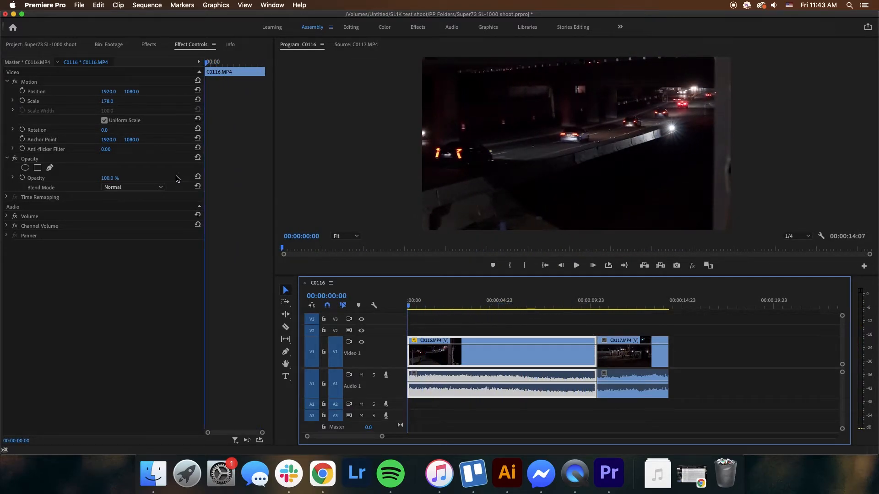
{"action": "left_click", "coordinate": [22, 101]}
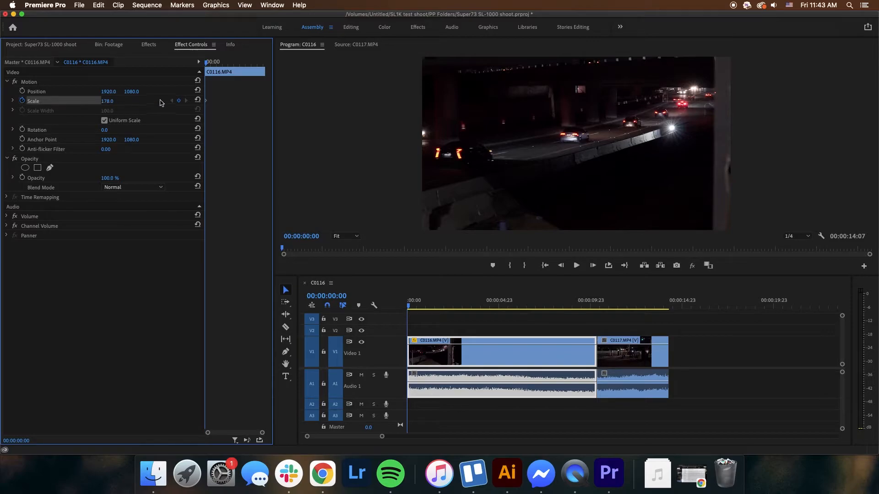
{"action": "left_click", "coordinate": [213, 65]}
{"action": "left_click_drag", "start_coordinate": [213, 65], "coordinate": [228, 65]}
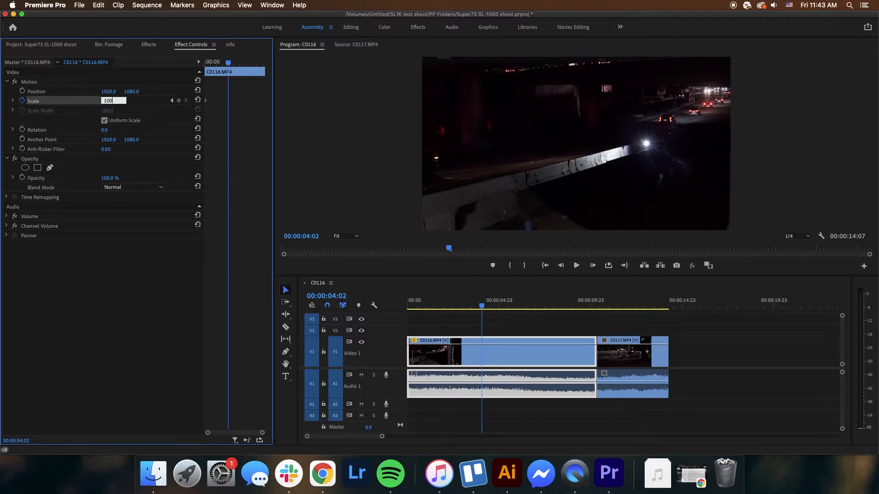
{"action": "key", "text": "Return"}
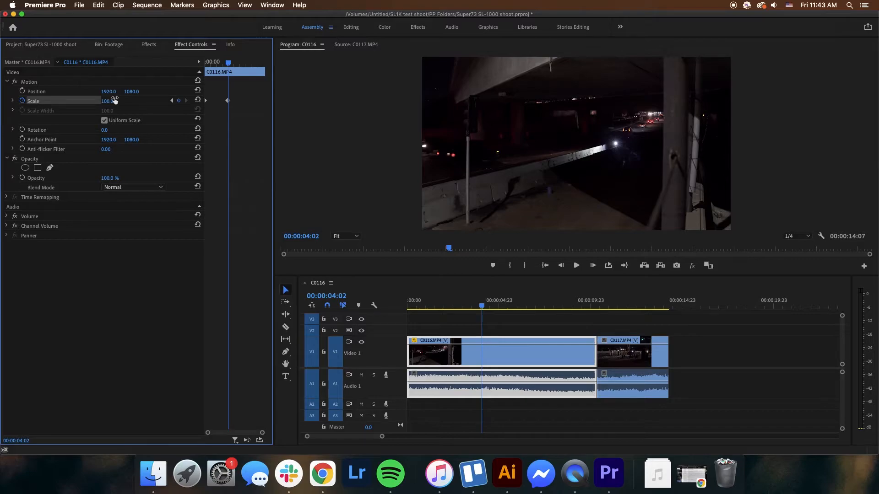
{"action": "left_click_drag", "start_coordinate": [227, 101], "coordinate": [264, 108]}
Preview the scale animation from the start of the sequence to 00:00:11:04 with the clip deselected.
{"action": "left_click_drag", "start_coordinate": [227, 62], "coordinate": [201, 73]}
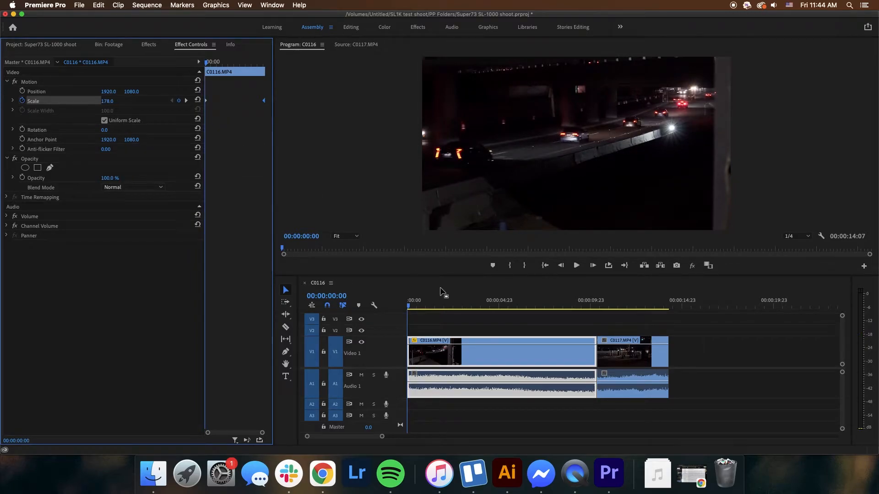
{"action": "left_click", "coordinate": [430, 319]}
{"action": "left_click_drag", "start_coordinate": [403, 305], "coordinate": [613, 331]}
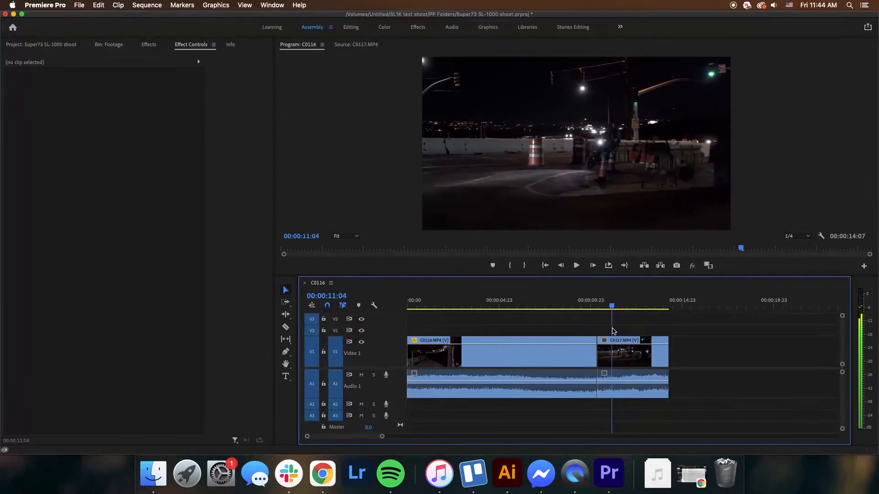
Animate C0117.MP4's Scale with keyframes from 100 at the clip's start to 150 at its end.
{"action": "left_click", "coordinate": [624, 353]}
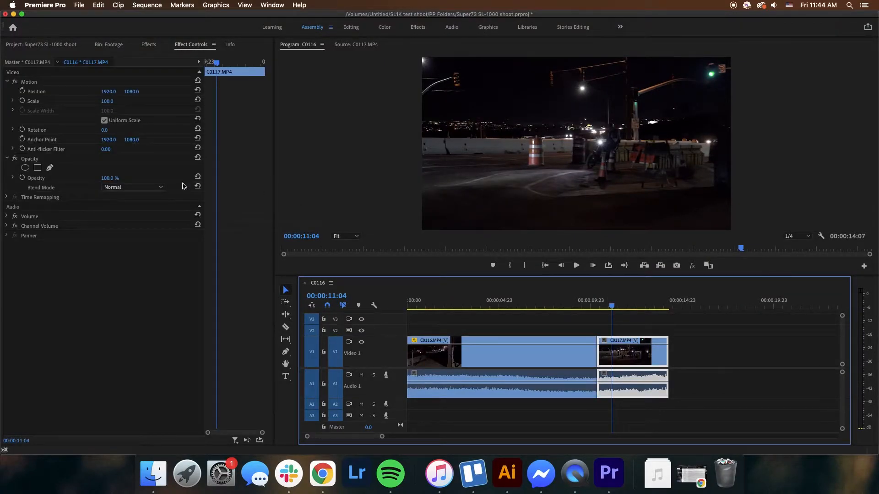
{"action": "left_click", "coordinate": [22, 101]}
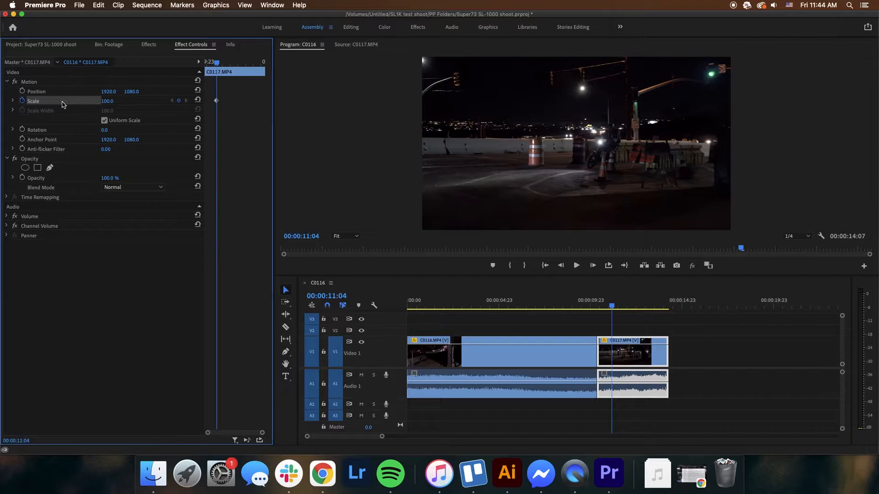
{"action": "left_click_drag", "start_coordinate": [217, 101], "coordinate": [259, 100]}
{"action": "type", "text": "150"}
{"action": "key", "text": "Return"}
{"action": "left_click_drag", "start_coordinate": [217, 101], "coordinate": [263, 100]}
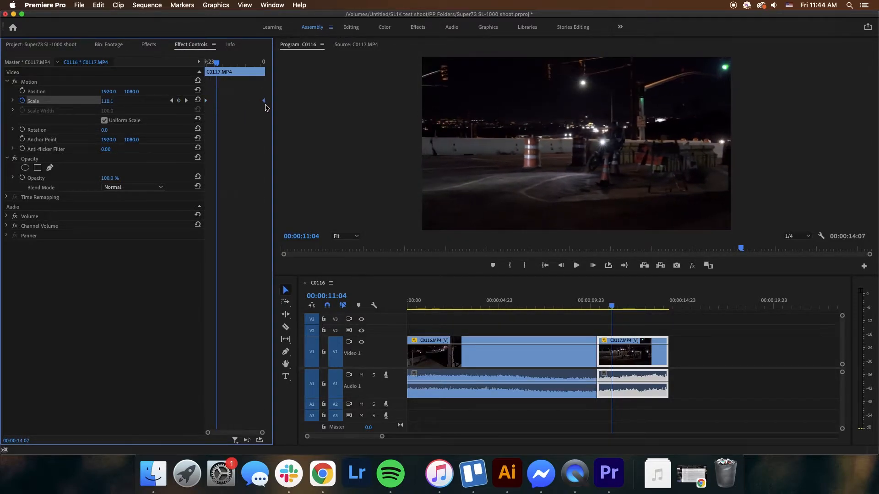
Play the zoom on C0117.MP4 from just before the cut, stop at 00:00:13:21, and deselect the clip.
{"action": "left_click_drag", "start_coordinate": [613, 307], "coordinate": [591, 316]}
{"action": "left_click", "coordinate": [576, 269]}
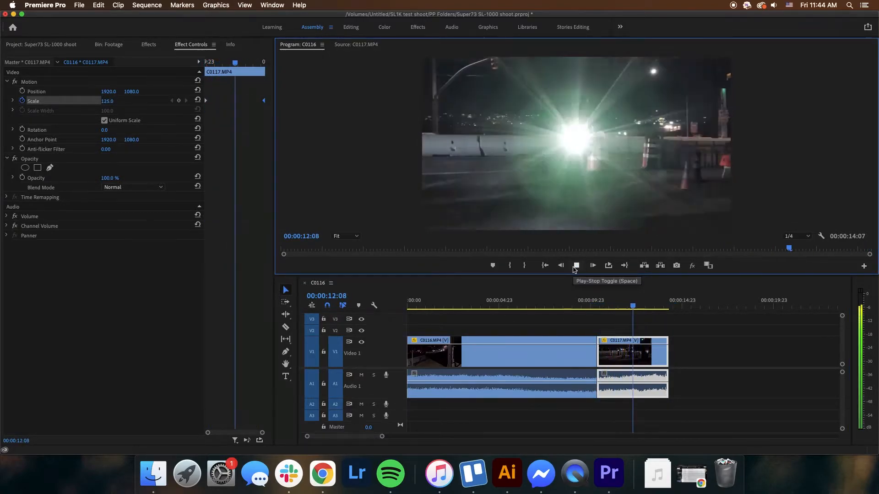
{"action": "left_click", "coordinate": [589, 324]}
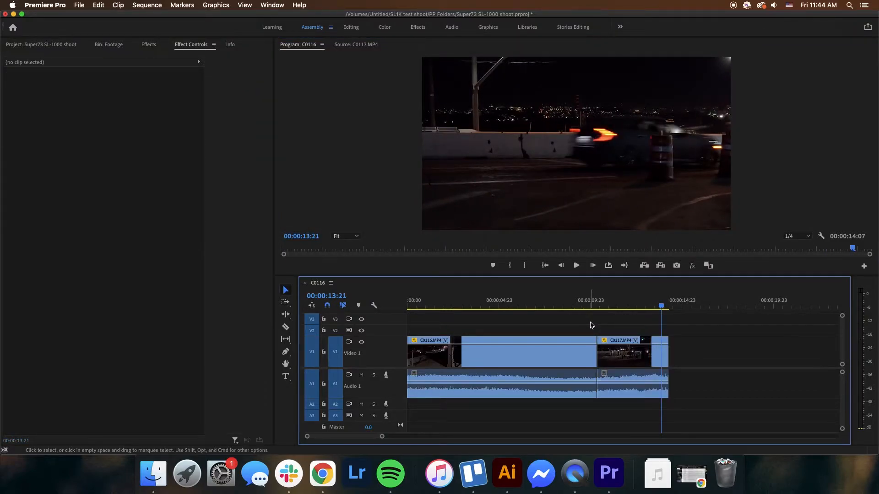
Try lowering C0116.MP4's opacity to 71.4 % and return it to 100 %.
{"action": "left_click", "coordinate": [551, 348]}
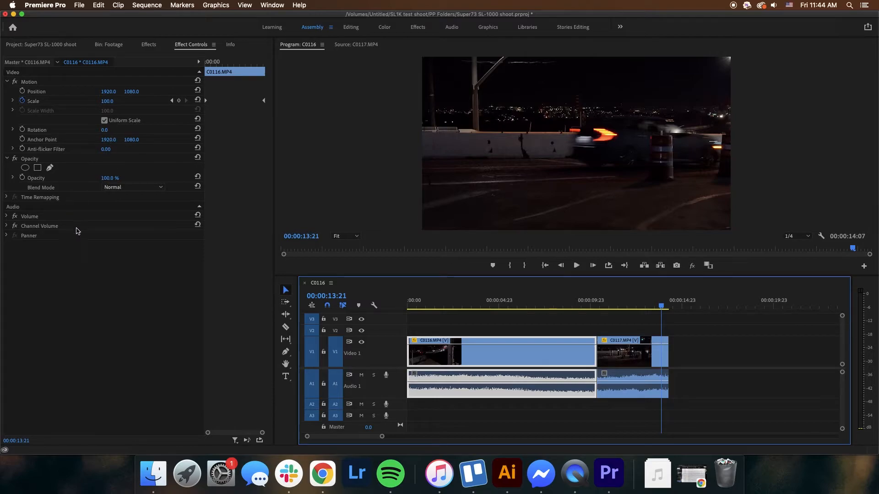
{"action": "left_click", "coordinate": [525, 316]}
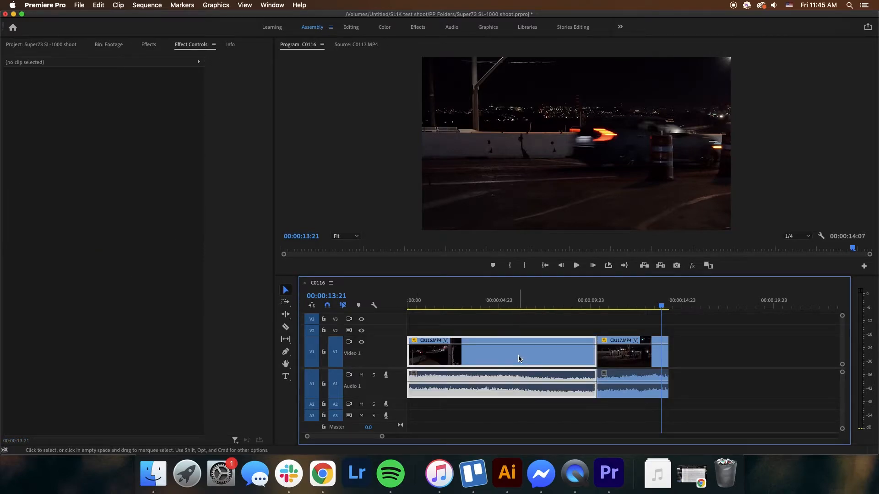
{"action": "left_click", "coordinate": [518, 356]}
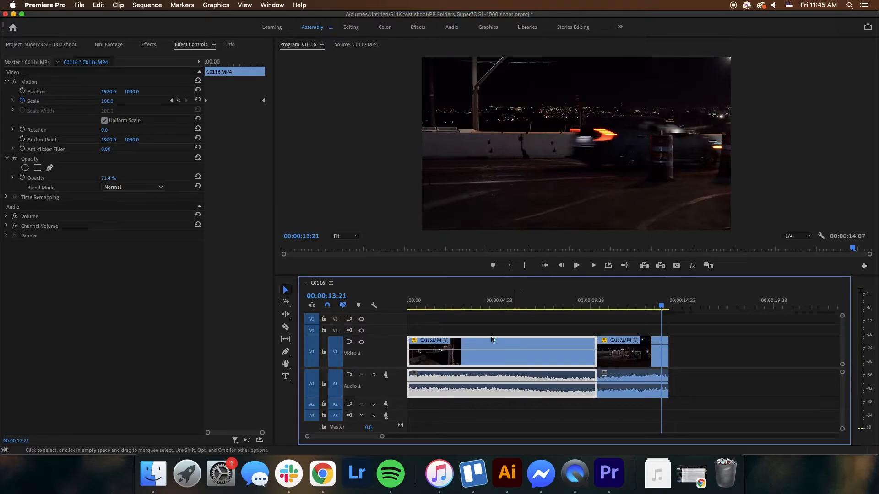
{"action": "left_click_drag", "start_coordinate": [111, 177], "coordinate": [129, 178]}
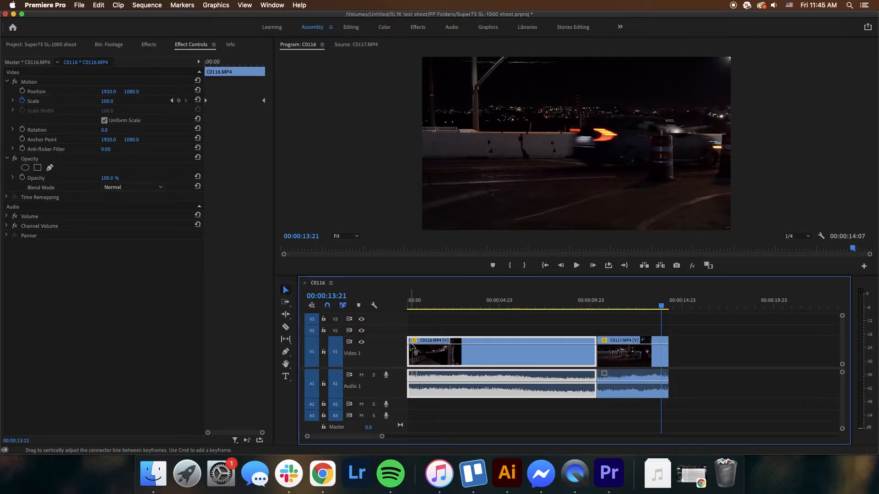
At 00:00:07:18, delete C0116.MP4's Scale keyframes and set its Scale to 100.
{"action": "left_click", "coordinate": [442, 322]}
{"action": "left_click", "coordinate": [491, 303]}
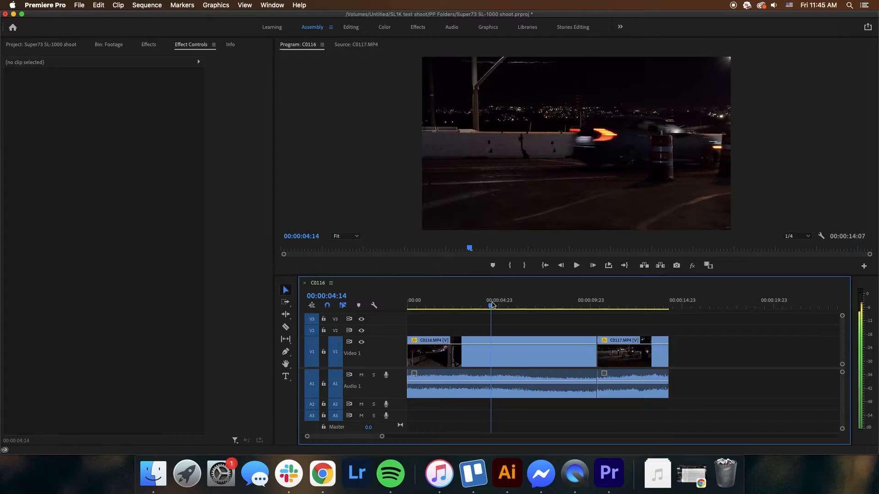
{"action": "left_click", "coordinate": [518, 352]}
{"action": "left_click_drag", "start_coordinate": [519, 307], "coordinate": [550, 306]}
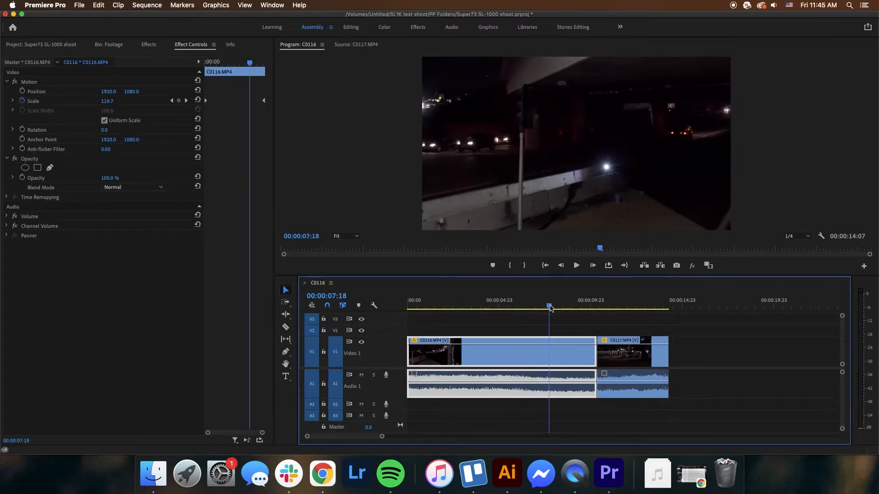
{"action": "left_click", "coordinate": [22, 101]}
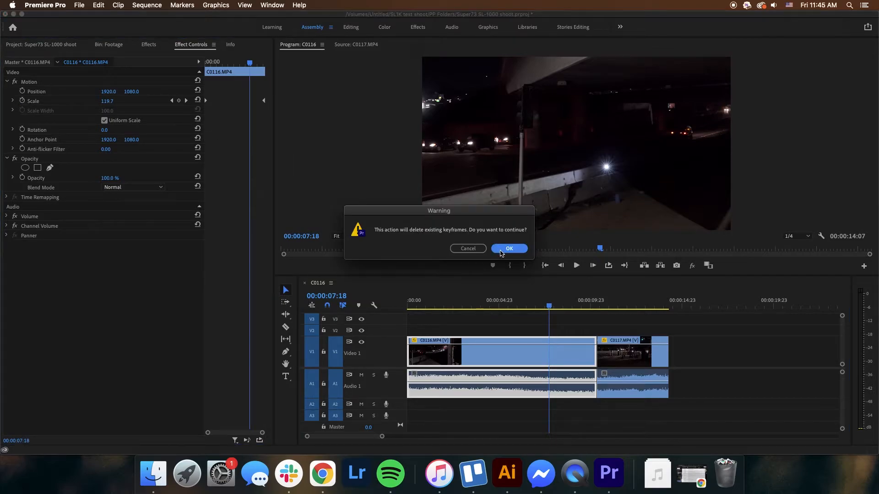
{"action": "left_click", "coordinate": [500, 252]}
{"action": "left_click", "coordinate": [110, 101]}
{"action": "type", "text": "100"}
{"action": "key", "text": "Return"}
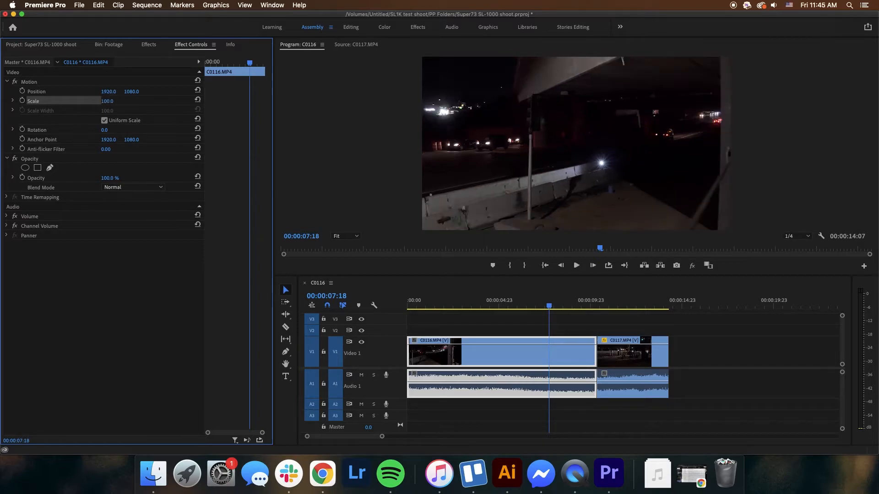
Delete C0117.MP4's Scale keyframes with the playhead at 00:00:11:00.
{"action": "left_click", "coordinate": [595, 325]}
{"action": "left_click_drag", "start_coordinate": [587, 302], "coordinate": [608, 304]}
{"action": "left_click", "coordinate": [623, 351]}
{"action": "left_click", "coordinate": [22, 101]}
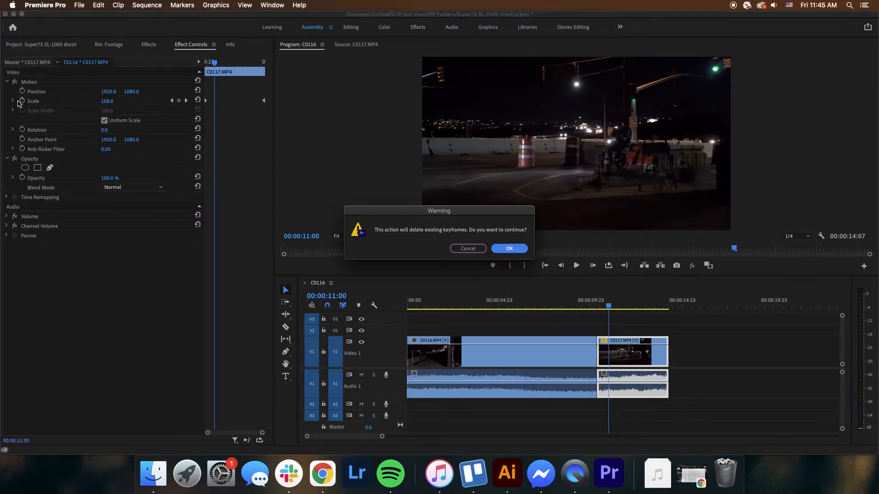
{"action": "left_click", "coordinate": [508, 249]}
At 00:00:08:17, set C0116.MP4's Scale to 50 and move it into the frame's upper-left area, position about 1014, 601.
{"action": "left_click", "coordinate": [555, 306]}
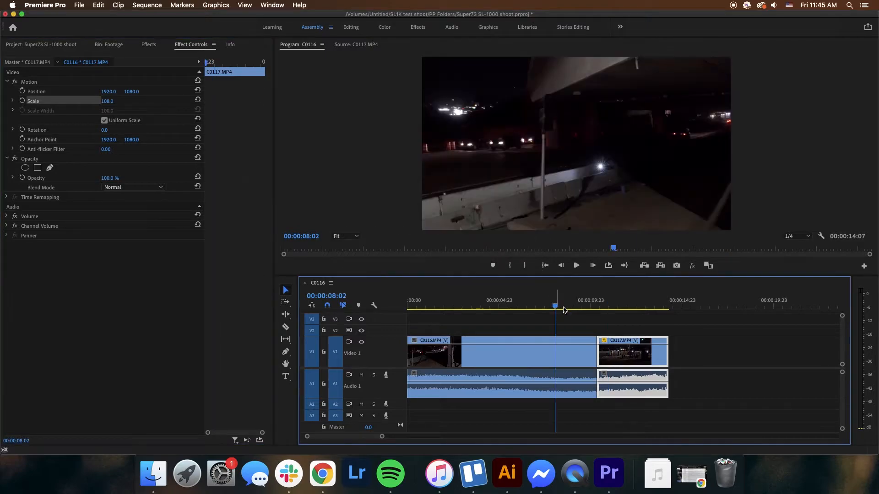
{"action": "left_click_drag", "start_coordinate": [560, 302], "coordinate": [567, 303]}
{"action": "left_click", "coordinate": [543, 361]}
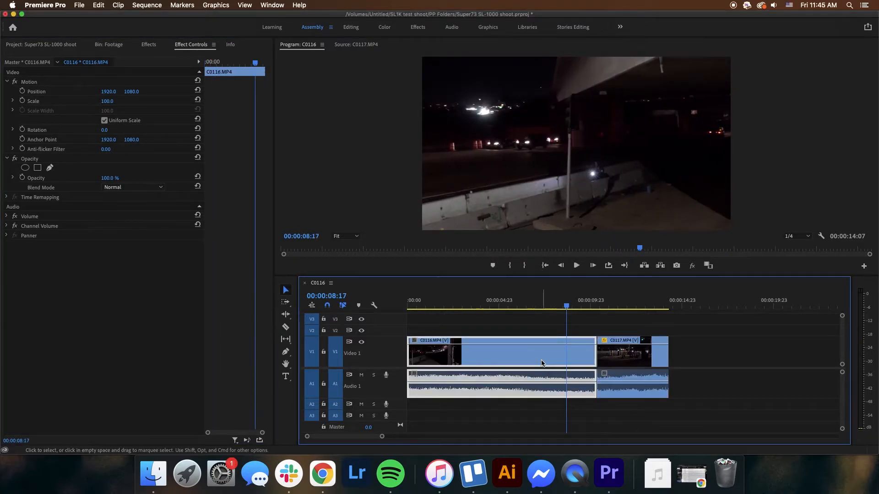
{"action": "left_click", "coordinate": [111, 101]}
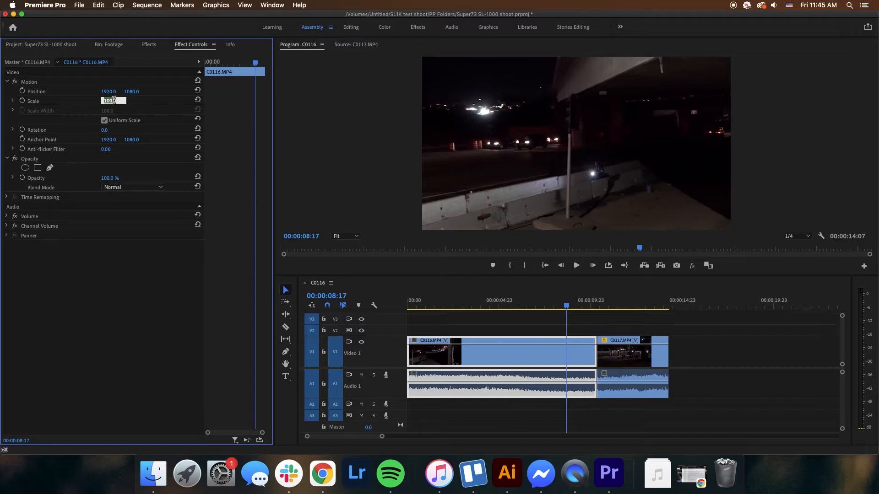
{"action": "left_click", "coordinate": [97, 104]}
{"action": "left_click_drag", "start_coordinate": [108, 101], "coordinate": [85, 101]}
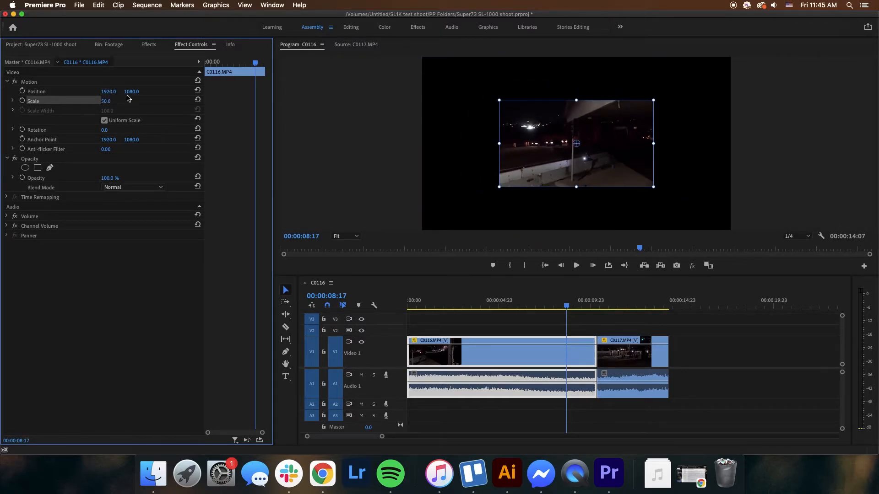
{"action": "left_click_drag", "start_coordinate": [579, 162], "coordinate": [503, 131]}
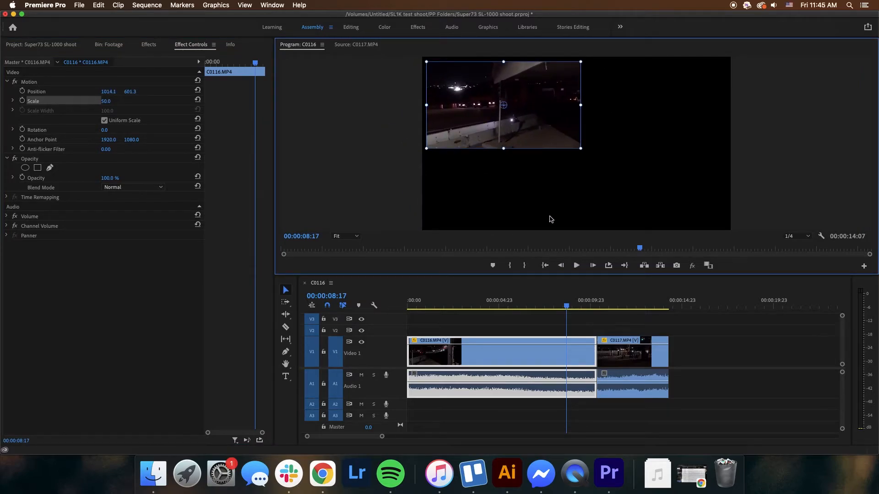
Move C0116.MP4's video to track V2 and its audio to track A2, and make track A2 taller.
{"action": "left_click", "coordinate": [607, 332]}
{"action": "left_click", "coordinate": [579, 352]}
{"action": "mouse_move", "coordinate": [581, 351]}
{"action": "left_mouse_down"}
{"action": "mouse_move", "coordinate": [580, 332]}
{"action": "mouse_move", "coordinate": [599, 356]}
{"action": "mouse_move", "coordinate": [590, 356]}
{"action": "left_mouse_up"}
{"action": "left_click", "coordinate": [630, 328]}
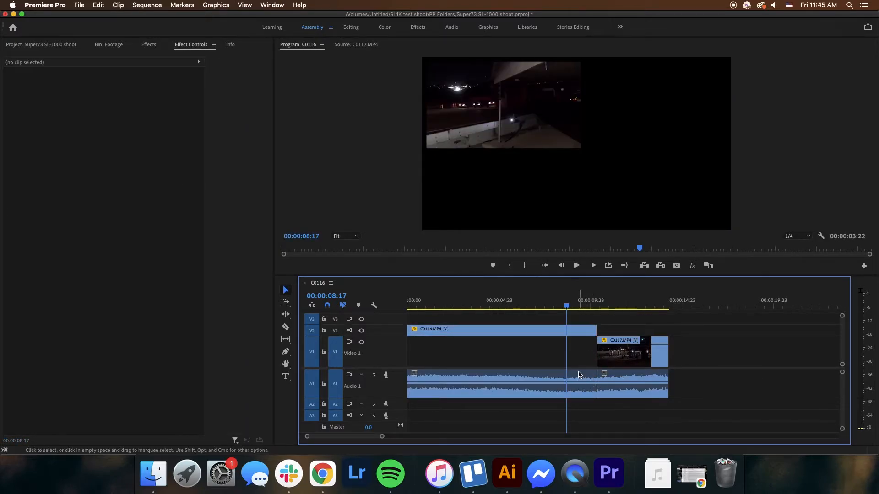
{"action": "left_click_drag", "start_coordinate": [579, 400], "coordinate": [580, 408]}
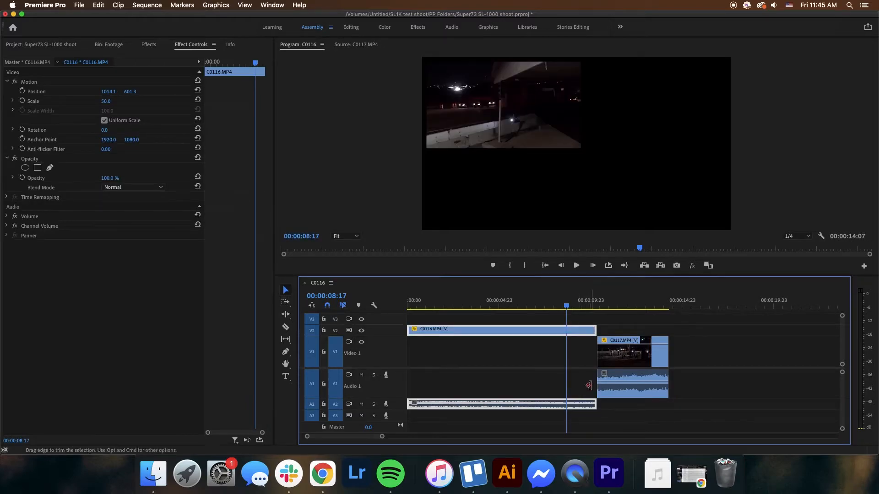
{"action": "left_click_drag", "start_coordinate": [384, 410], "coordinate": [385, 421]}
Slide C0117.MP4 earlier on V1 so it overlaps the end of C0116.MP4, and show the overlap at 00:00:08:05.
{"action": "left_click_drag", "start_coordinate": [585, 353], "coordinate": [542, 361]}
{"action": "mouse_move", "coordinate": [566, 306]}
{"action": "left_mouse_down"}
{"action": "mouse_move", "coordinate": [530, 306]}
{"action": "mouse_move", "coordinate": [557, 307]}
{"action": "left_mouse_up"}
{"action": "left_click", "coordinate": [485, 351]}
Set C0117.MP4's Scale to 54 and Position to 2648, 1489, and scrub the split-screen layout to 00:00:08:09.
{"action": "left_click", "coordinate": [567, 359]}
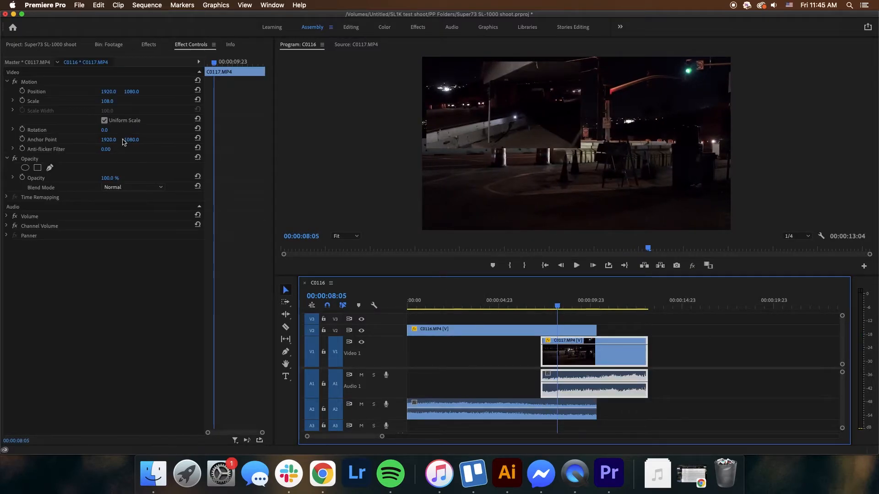
{"action": "left_click_drag", "start_coordinate": [112, 104], "coordinate": [160, 94]}
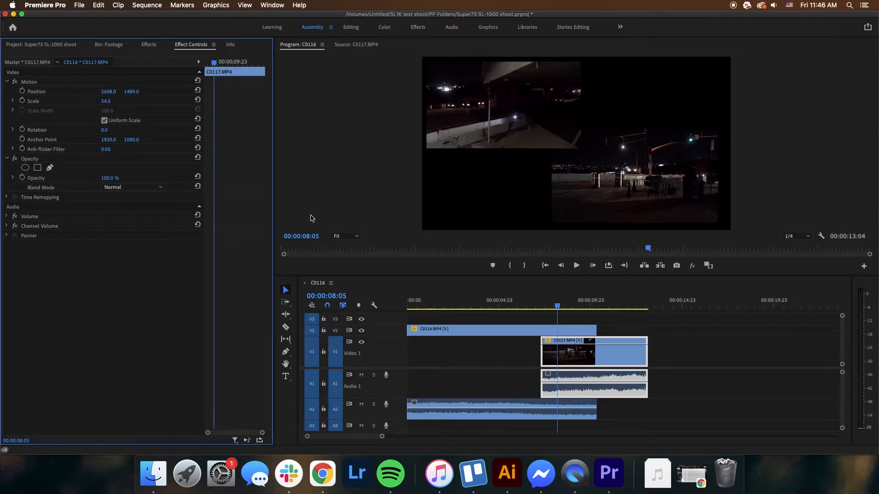
{"action": "left_click", "coordinate": [590, 319]}
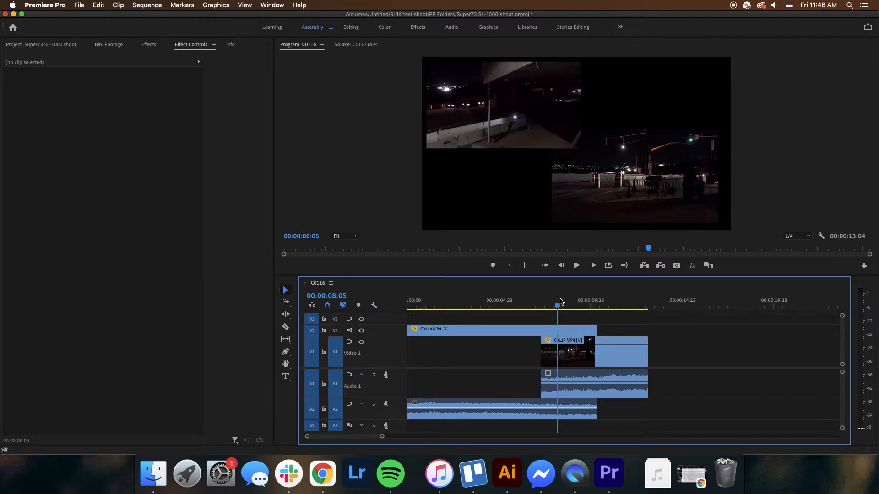
{"action": "mouse_move", "coordinate": [561, 301]}
{"action": "left_mouse_down"}
{"action": "mouse_move", "coordinate": [538, 304]}
{"action": "mouse_move", "coordinate": [563, 306]}
{"action": "left_mouse_up"}
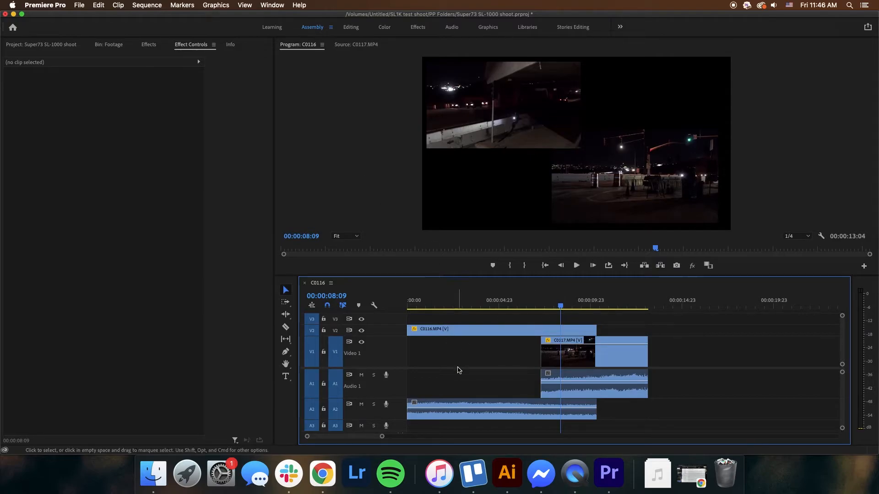
Rename the C0116 sequence in the project as "Master timeline".
{"action": "left_click", "coordinate": [39, 45]}
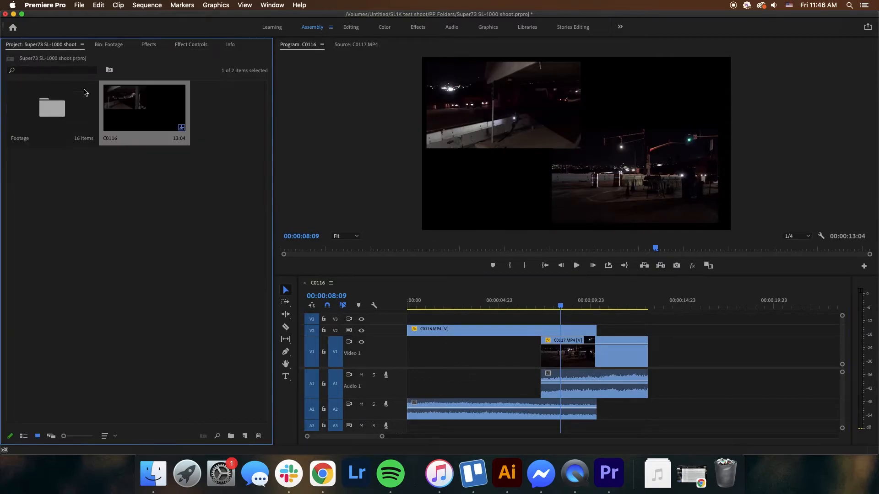
{"action": "left_click", "coordinate": [316, 286]}
{"action": "left_click", "coordinate": [167, 227]}
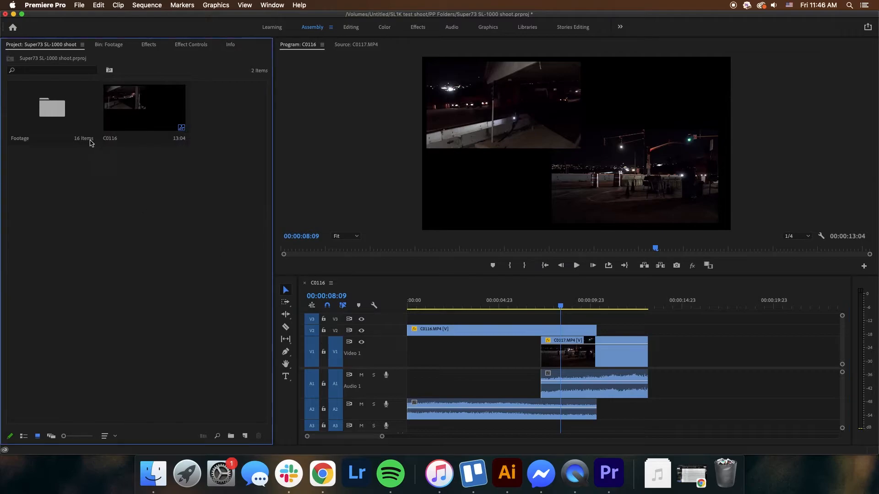
{"action": "left_click", "coordinate": [142, 113]}
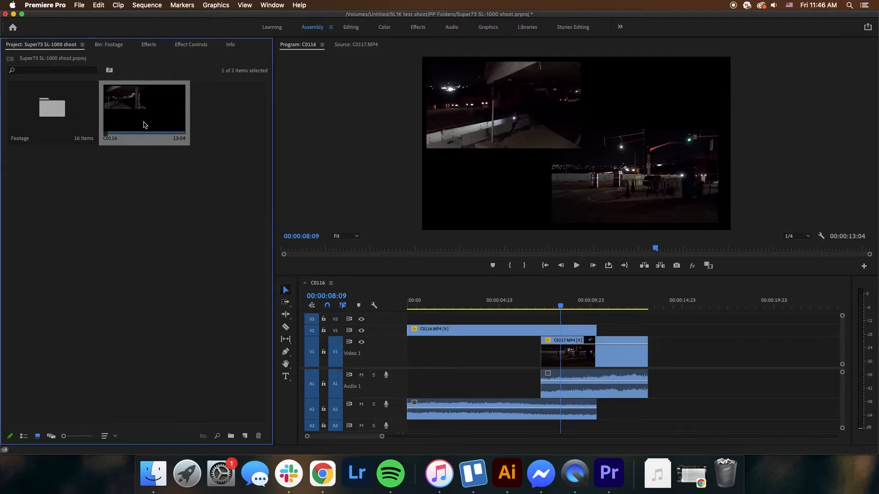
{"action": "right_click", "coordinate": [139, 144]}
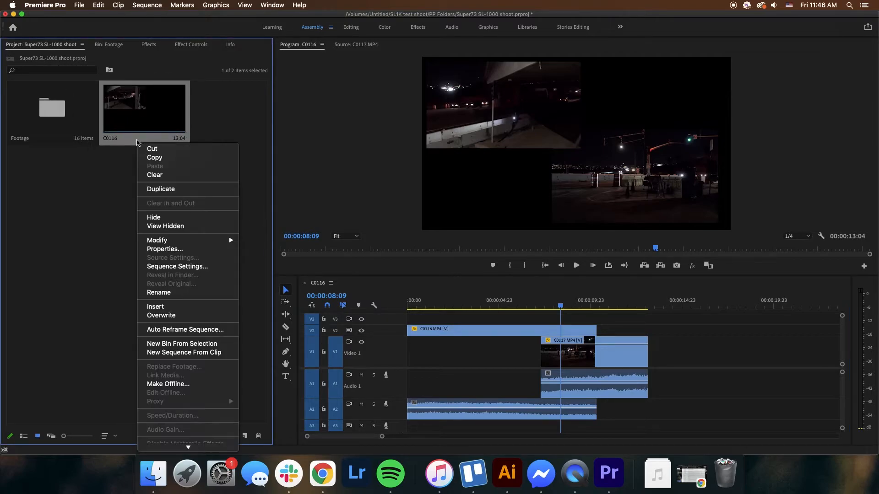
{"action": "left_click", "coordinate": [173, 293]}
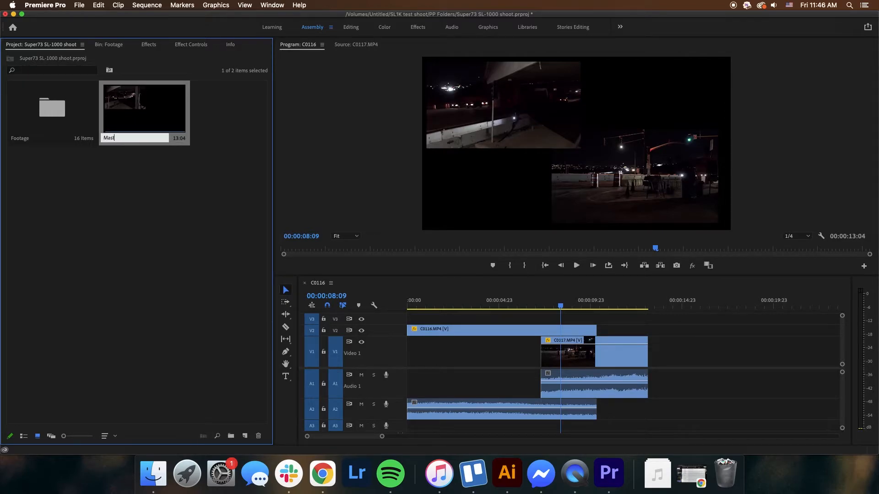
{"action": "type", "text": "Master timeline"}
{"action": "key", "text": "Tab"}
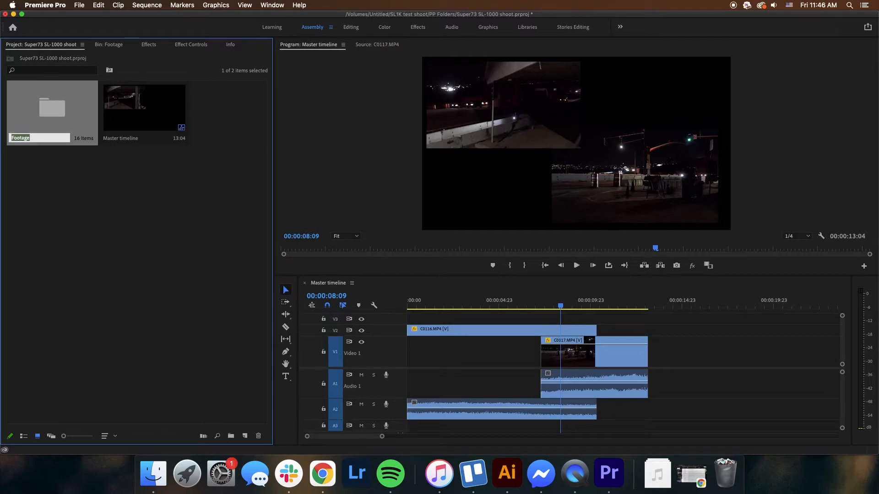
{"action": "left_click", "coordinate": [129, 208]}
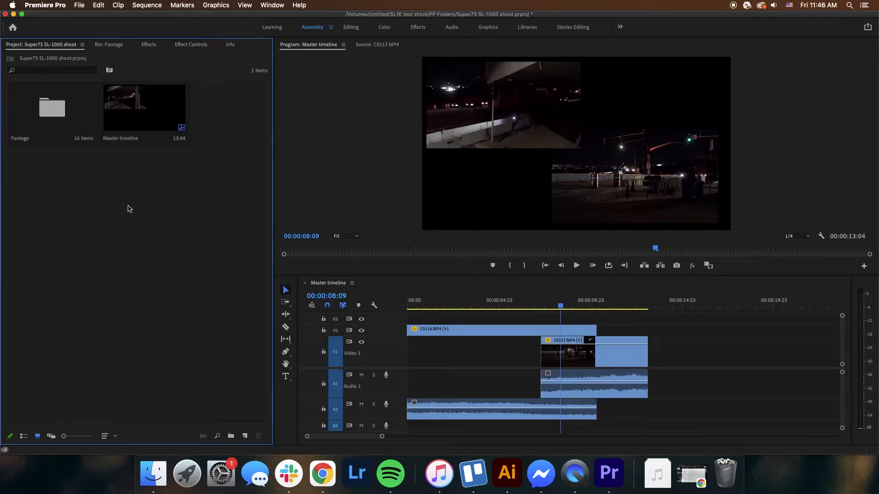
Close the Master timeline sequence and create a new sequence from C0120.MP4 in the Footage bin.
{"action": "left_click", "coordinate": [128, 128]}
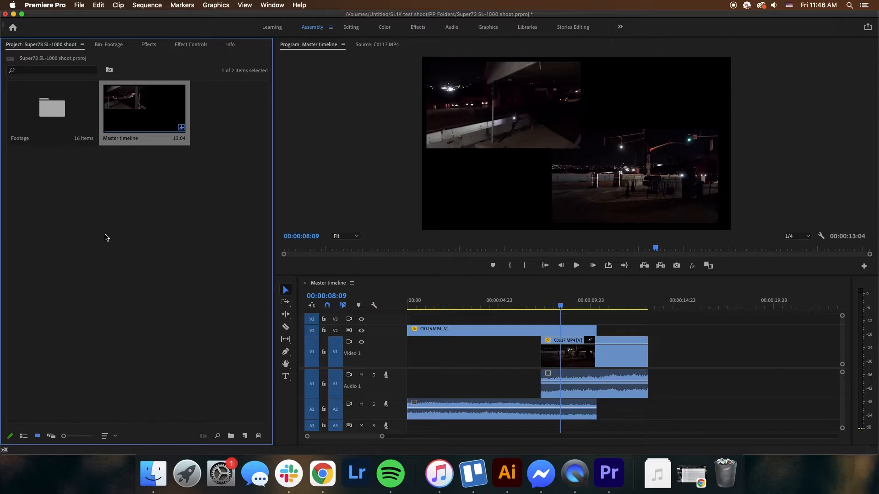
{"action": "left_click", "coordinate": [186, 180]}
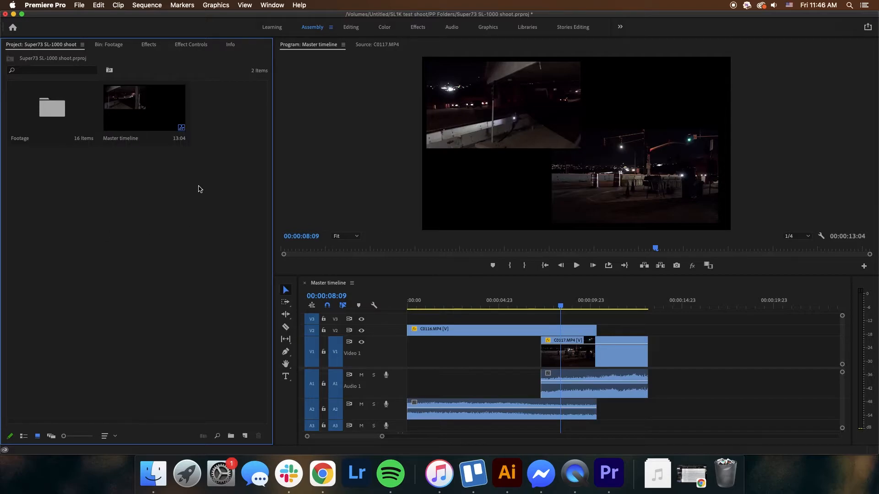
{"action": "left_click", "coordinate": [305, 284]}
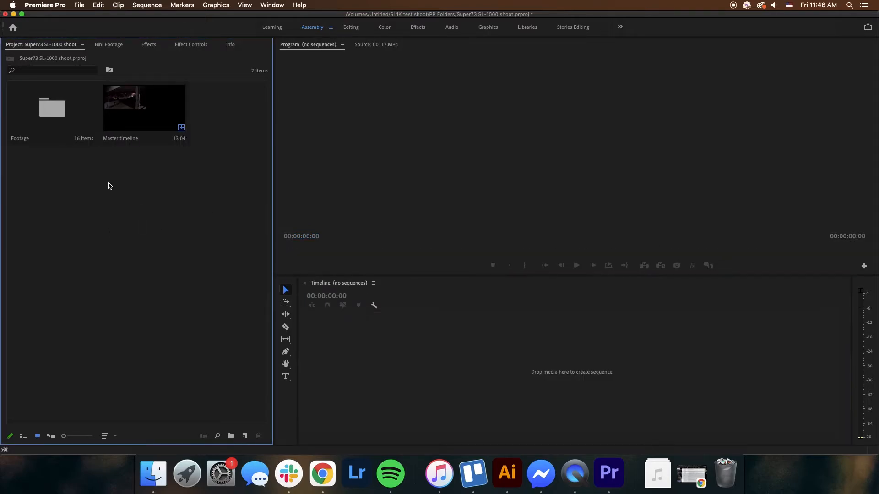
{"action": "double_click", "coordinate": [44, 120]}
{"action": "left_click", "coordinate": [101, 279]}
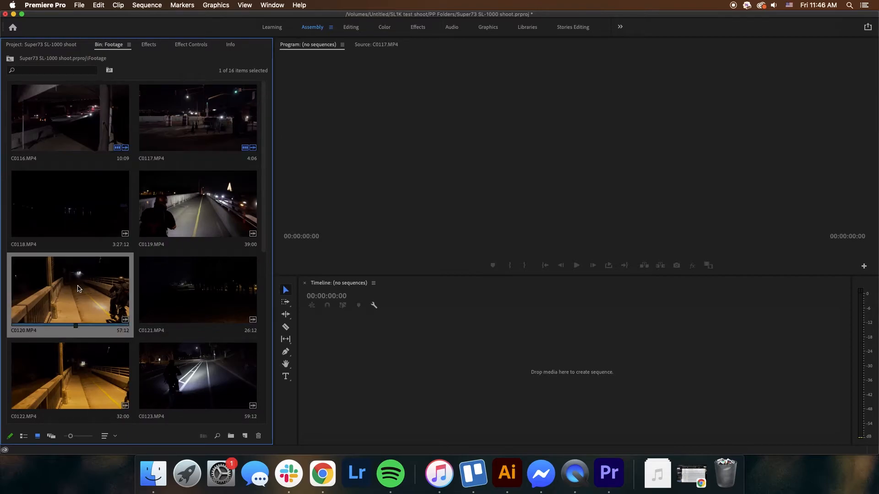
{"action": "left_click_drag", "start_coordinate": [62, 295], "coordinate": [380, 380]}
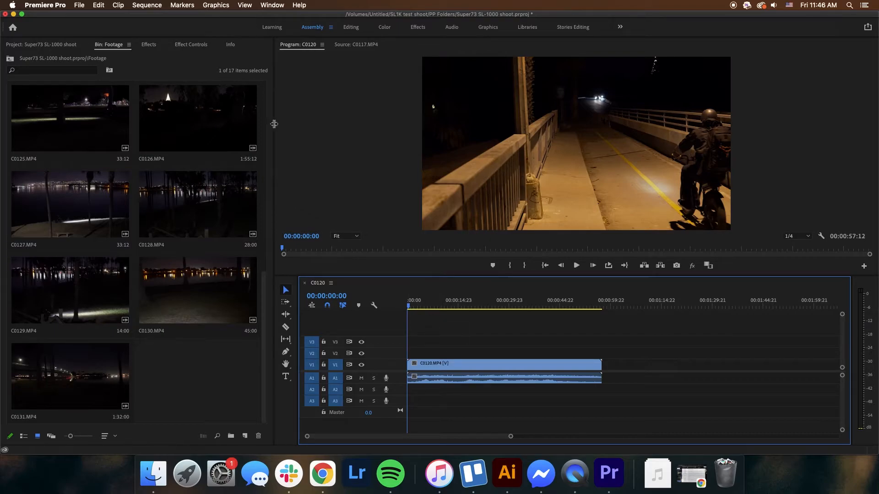
Compare the available sequence commands with the C0120 sequence open and with it closed.
{"action": "left_click", "coordinate": [149, 7]}
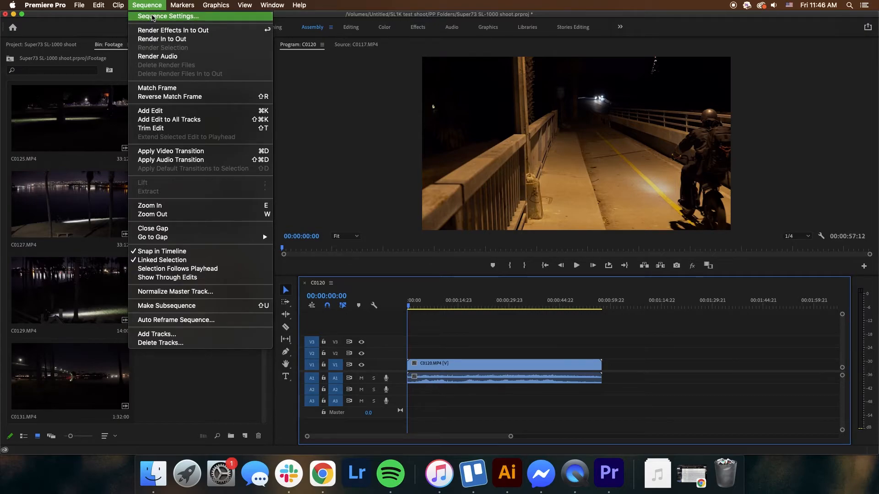
{"action": "left_click", "coordinate": [349, 156]}
{"action": "left_click", "coordinate": [304, 284]}
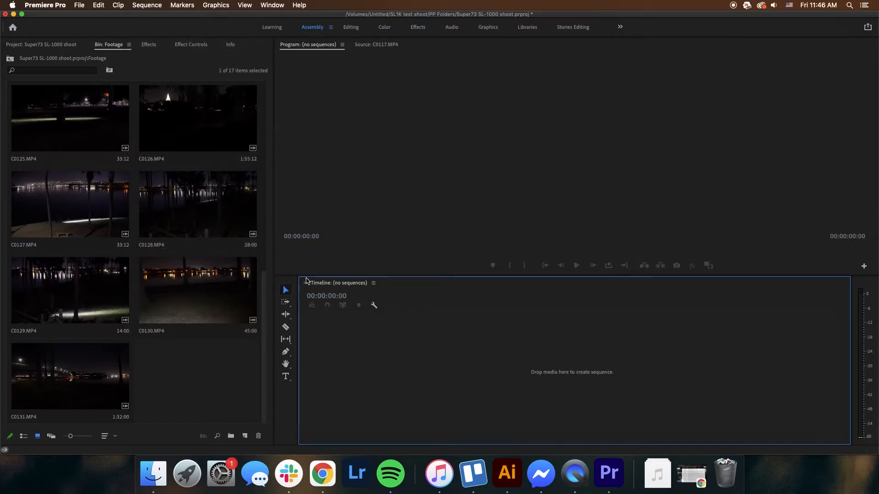
{"action": "left_click", "coordinate": [148, 6]}
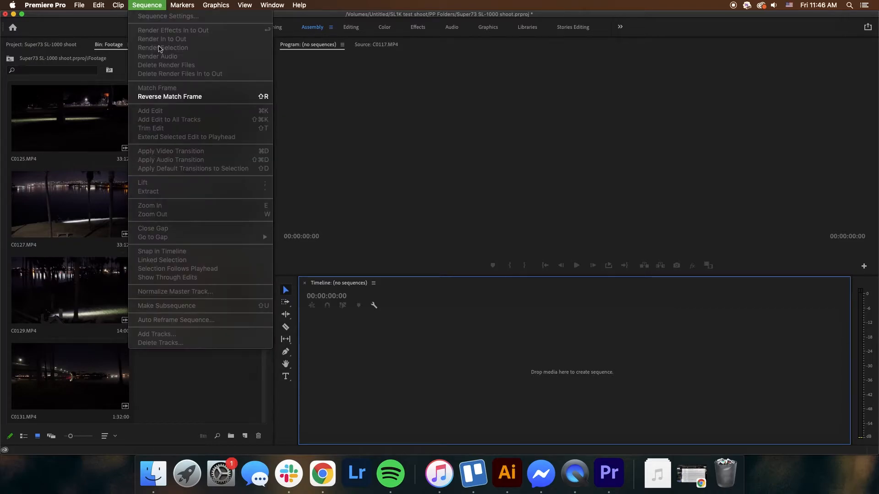
{"action": "left_click", "coordinate": [356, 182]}
{"action": "scroll", "coordinate": [204, 298], "scroll_direction": "up", "scroll_amount": 10}
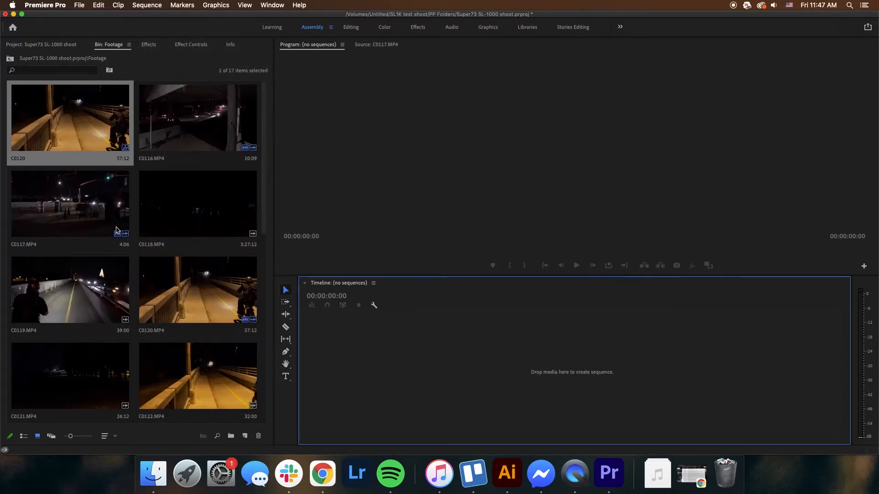
{"action": "left_click", "coordinate": [65, 47]}
{"action": "left_click", "coordinate": [111, 48]}
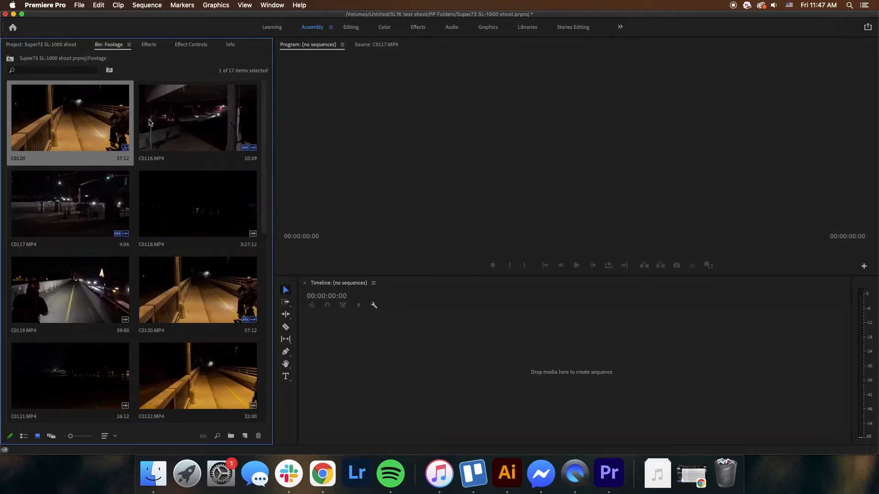
Open the C0120 sequence in the timeline and set its frame size to 1080 horizontal by 1350 vertical, accepting the deletion of previews.
{"action": "left_click_drag", "start_coordinate": [77, 122], "coordinate": [432, 302]}
{"action": "left_click", "coordinate": [157, 8]}
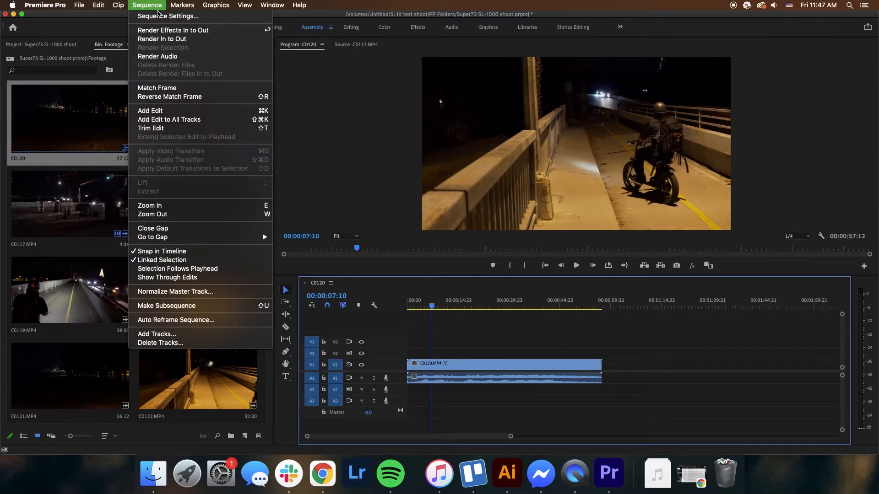
{"action": "left_click", "coordinate": [151, 16]}
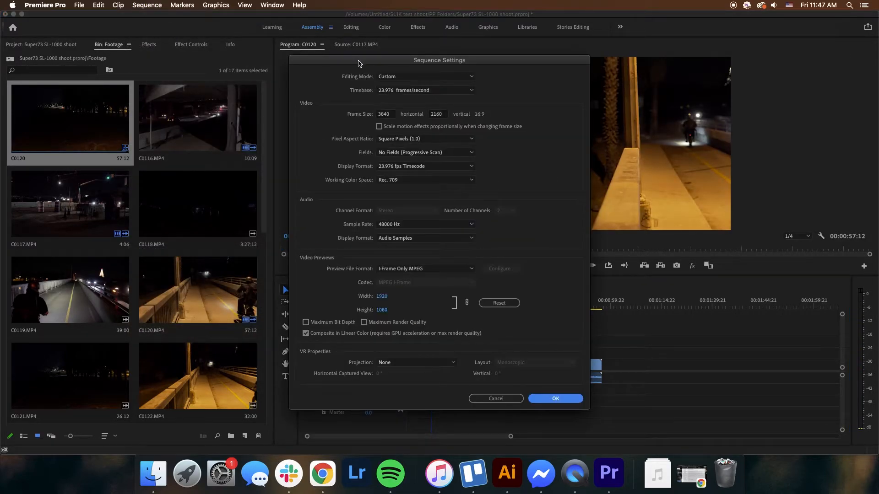
{"action": "left_click_drag", "start_coordinate": [359, 61], "coordinate": [360, 66]}
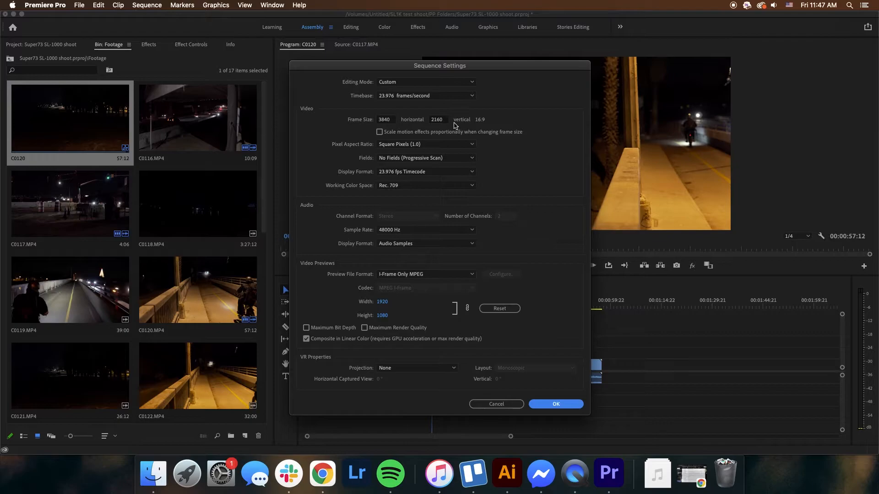
{"action": "left_click", "coordinate": [390, 120]}
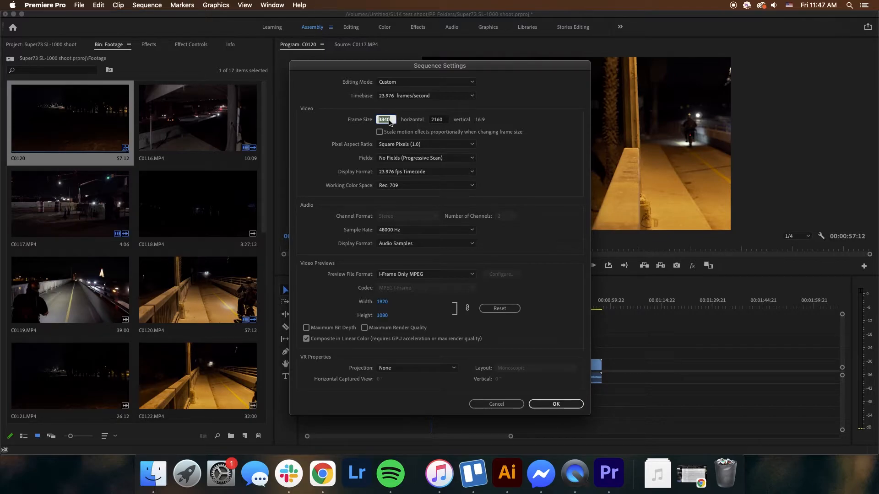
{"action": "type", "text": "10"}
{"action": "key", "text": "Tab"}
{"action": "type", "text": "1350"}
{"action": "key", "text": "Return"}
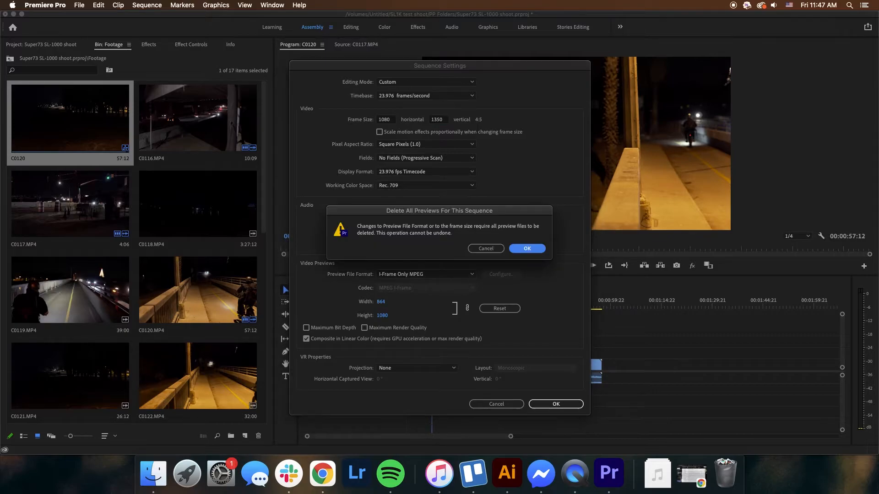
{"action": "left_click", "coordinate": [527, 248]}
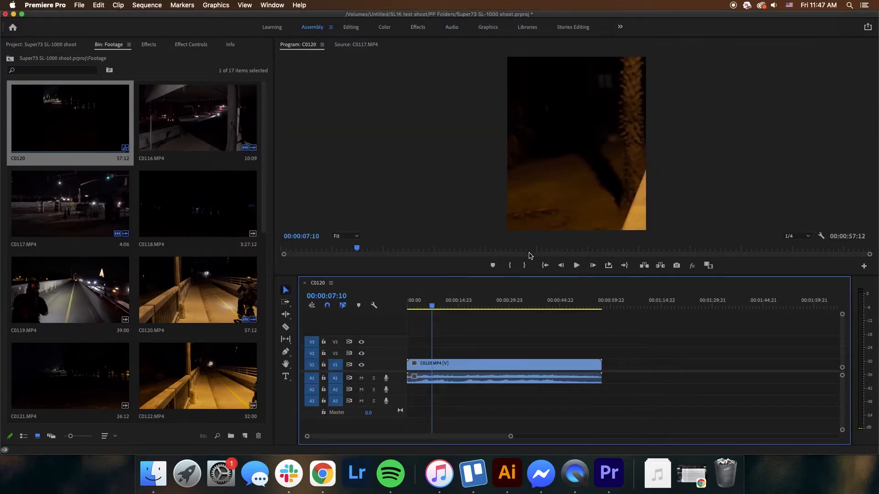
Reframe C0120.MP4 for the portrait frame with Scale 66 and horizontal Position 327, and scrub the sequence to 00:00:36:14.
{"action": "left_click", "coordinate": [409, 304]}
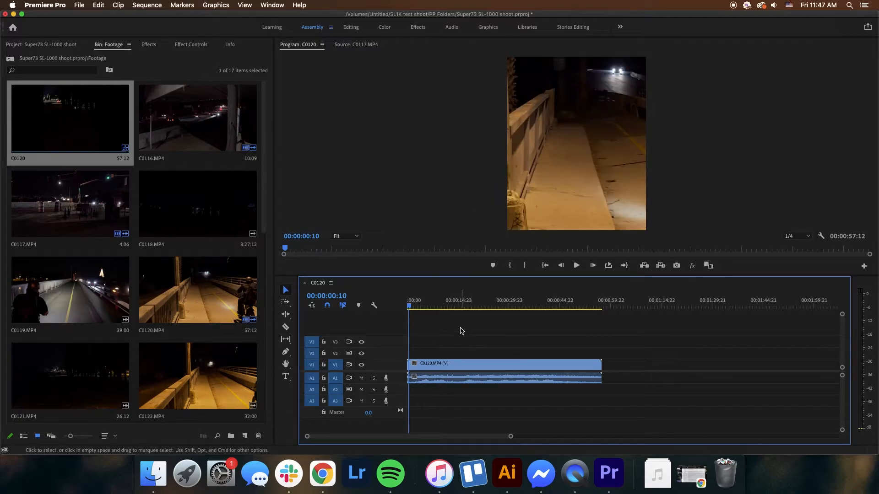
{"action": "left_click", "coordinate": [475, 380]}
{"action": "left_click_drag", "start_coordinate": [409, 305], "coordinate": [473, 305]}
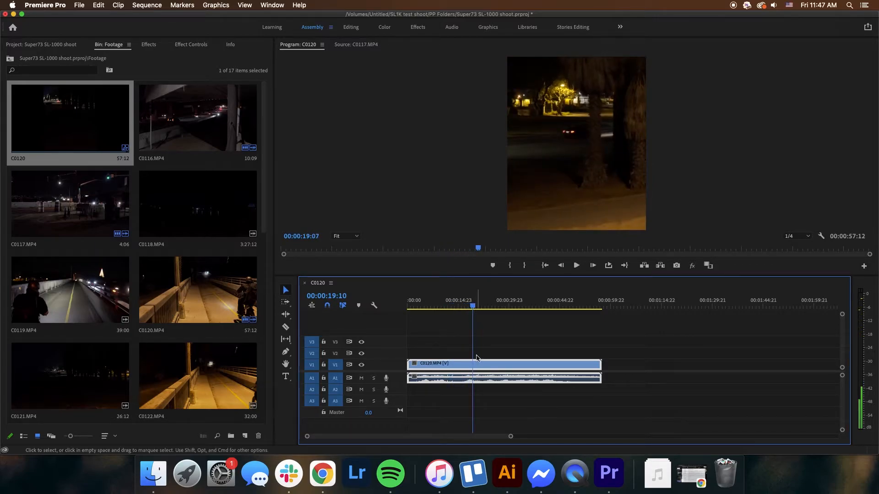
{"action": "left_click", "coordinate": [192, 44]}
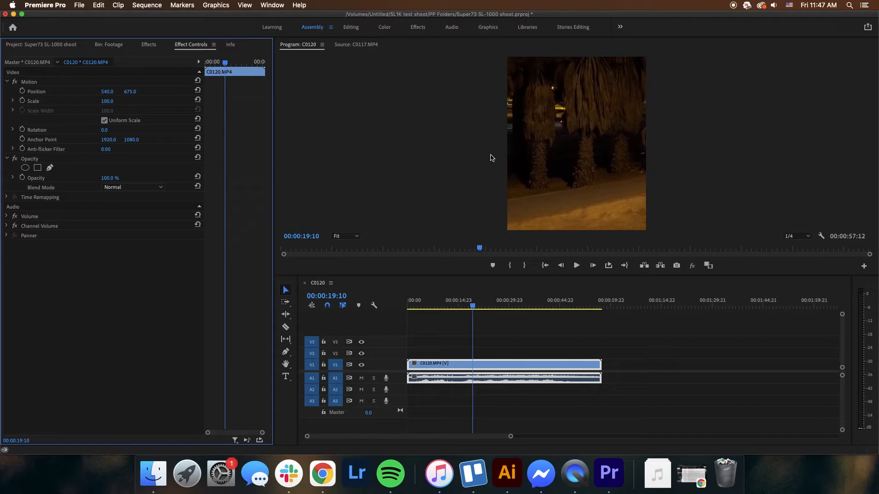
{"action": "mouse_move", "coordinate": [108, 101]}
{"action": "left_mouse_down"}
{"action": "mouse_move", "coordinate": [2, 95]}
{"action": "mouse_move", "coordinate": [112, 93]}
{"action": "left_mouse_up"}
{"action": "left_click_drag", "start_coordinate": [473, 306], "coordinate": [566, 305]}
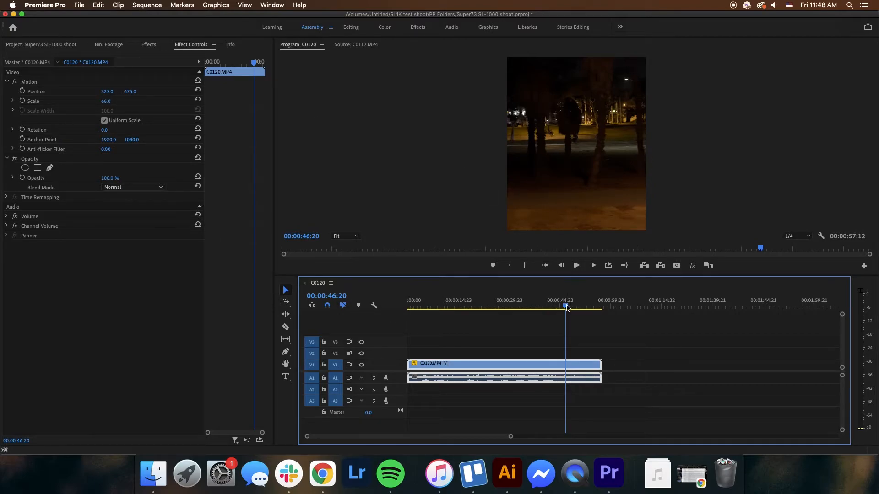
{"action": "left_click_drag", "start_coordinate": [566, 305], "coordinate": [533, 305]}
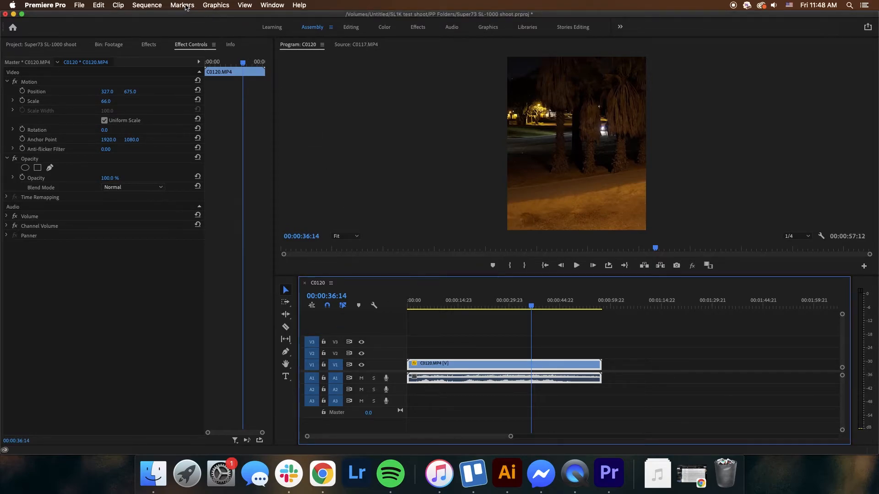
Review the C0120 sequence settings and the available timebase options, keeping 23.976 frames/second.
{"action": "left_click", "coordinate": [155, 5]}
{"action": "left_click", "coordinate": [156, 16]}
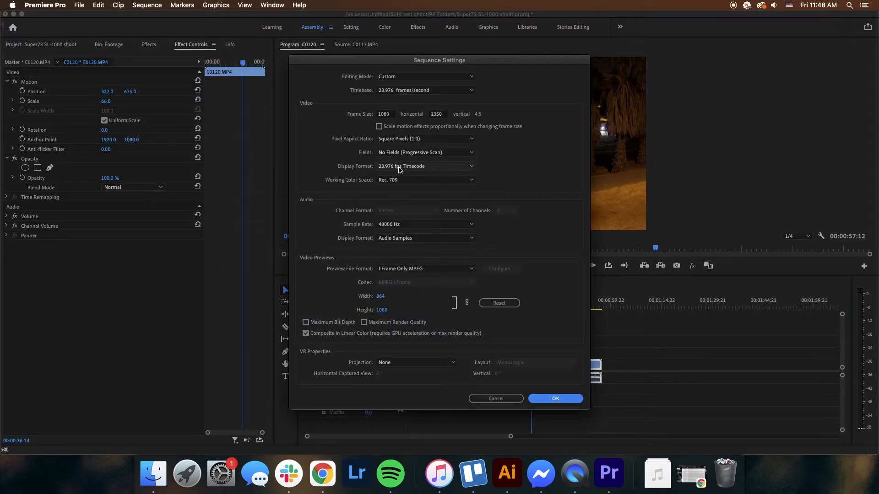
{"action": "left_click", "coordinate": [394, 91]}
{"action": "left_click", "coordinate": [339, 137]}
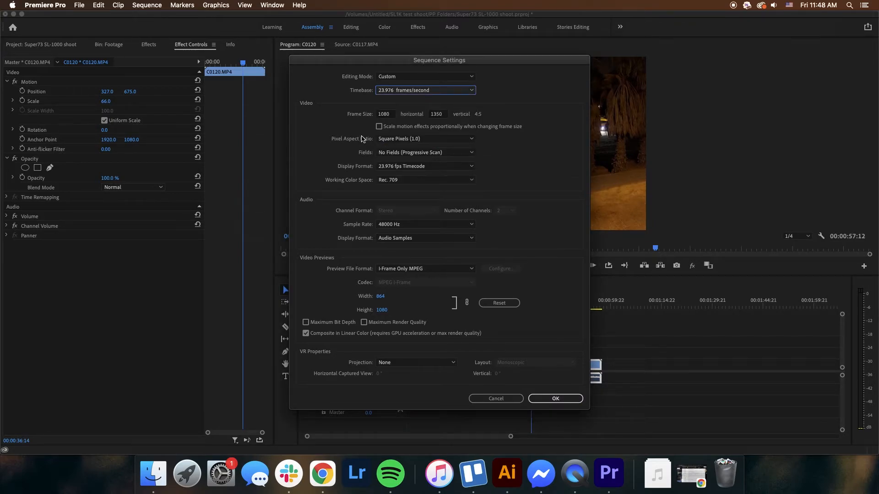
{"action": "left_click", "coordinate": [556, 398]}
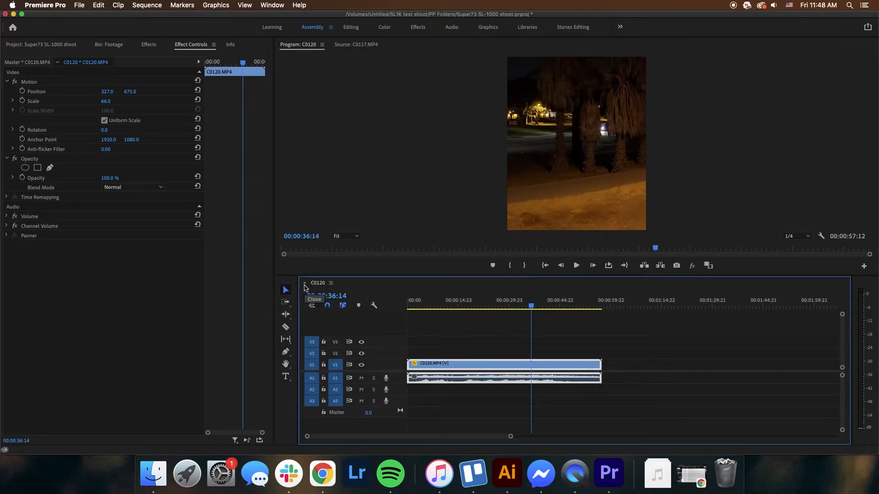
Close the C0120 sequence and reopen the Master timeline sequence from the project.
{"action": "left_click", "coordinate": [305, 283]}
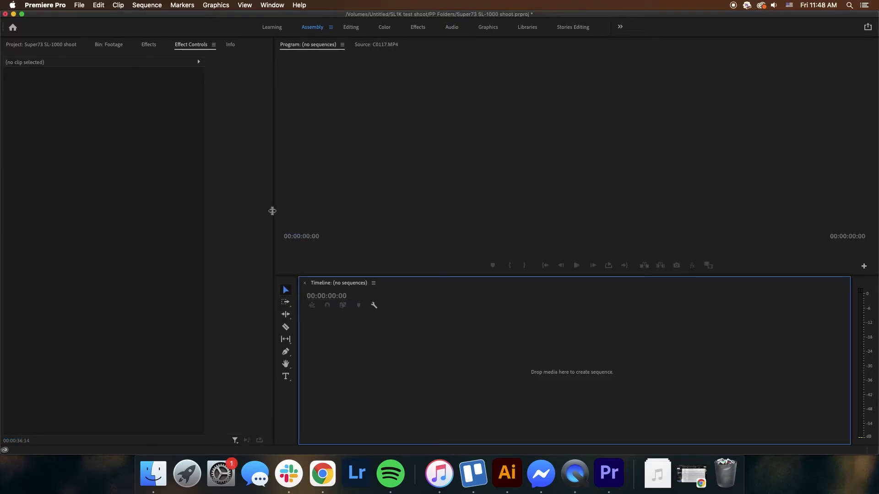
{"action": "left_click", "coordinate": [49, 46]}
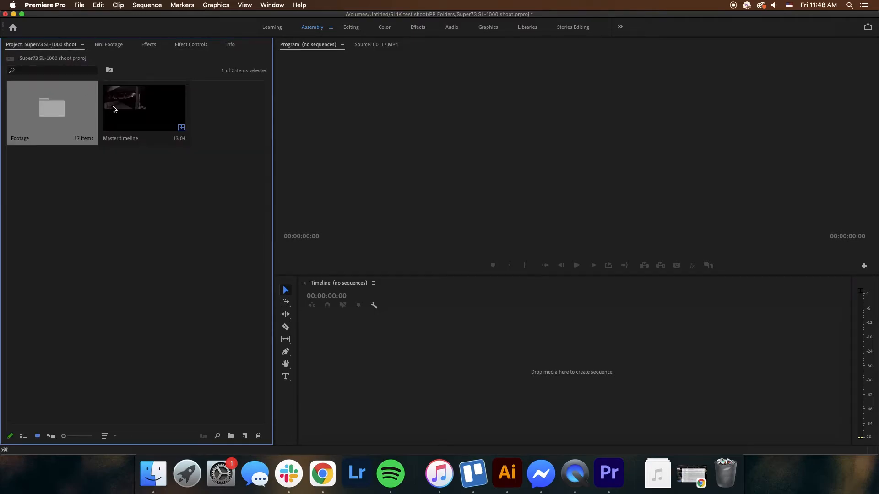
{"action": "double_click", "coordinate": [116, 110]}
{"action": "left_click", "coordinate": [455, 355]}
{"action": "left_click", "coordinate": [456, 355]}
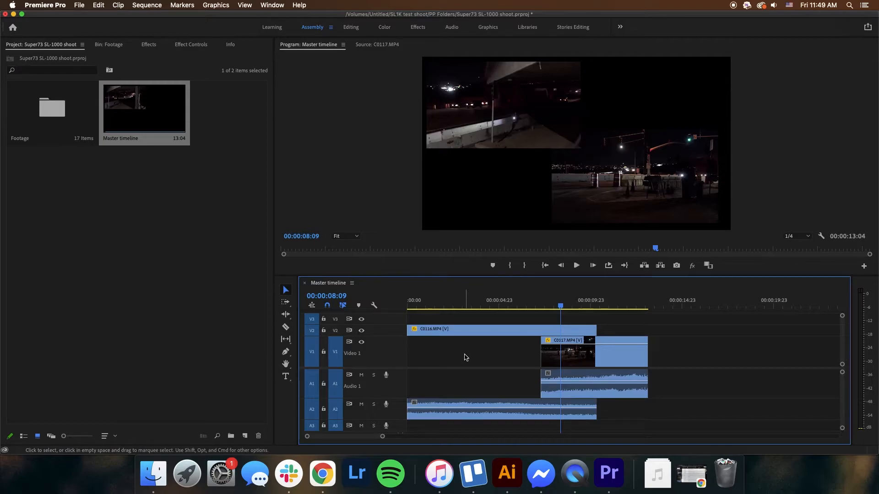
Place C0116.MP4 on tracks V1 and A1 with C0117.MP4 directly after it, and scrub to 00:00:09:03.
{"action": "left_click", "coordinate": [464, 357]}
{"action": "key", "text": "minus"}
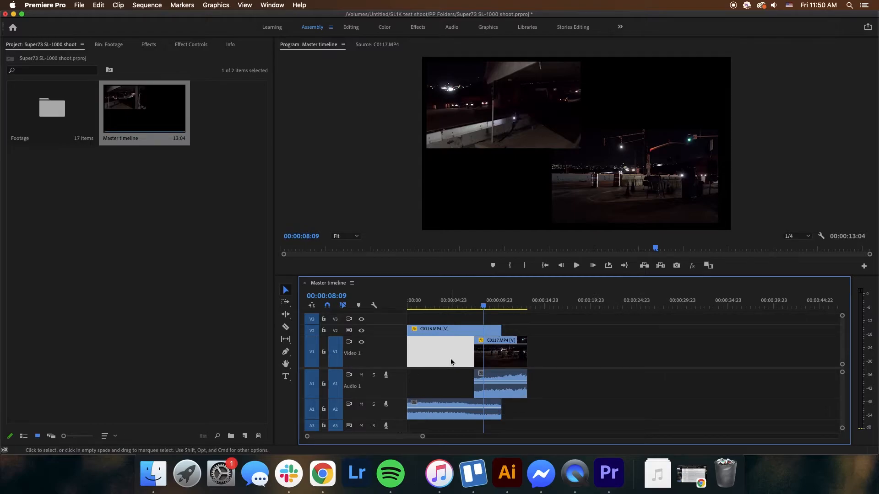
{"action": "left_click", "coordinate": [505, 365]}
{"action": "left_click_drag", "start_coordinate": [505, 365], "coordinate": [533, 362]}
{"action": "left_click_drag", "start_coordinate": [427, 311], "coordinate": [453, 371]}
{"action": "left_click_drag", "start_coordinate": [443, 330], "coordinate": [443, 351]}
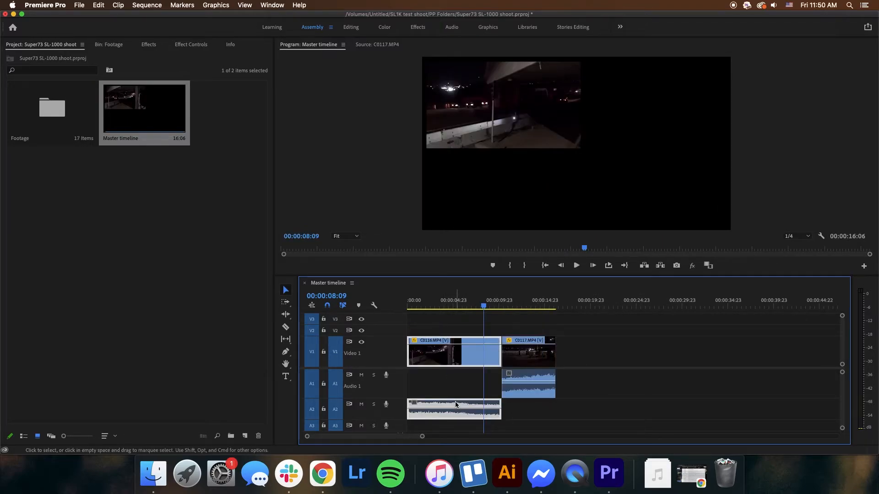
{"action": "mouse_move", "coordinate": [487, 307]}
{"action": "left_mouse_down"}
{"action": "mouse_move", "coordinate": [520, 312]}
{"action": "mouse_move", "coordinate": [490, 311]}
{"action": "left_mouse_up"}
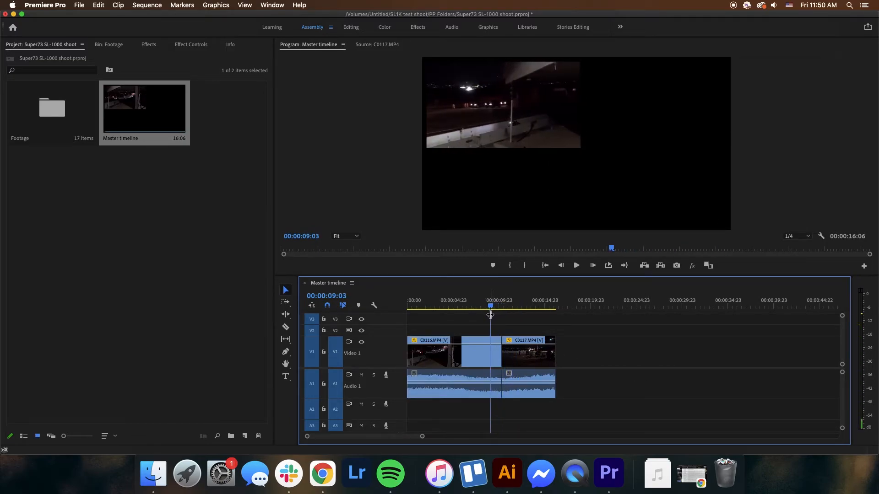
Apply Scale to Frame Size to the C0116.MP4 clip in the Master timeline.
{"action": "left_click", "coordinate": [460, 364]}
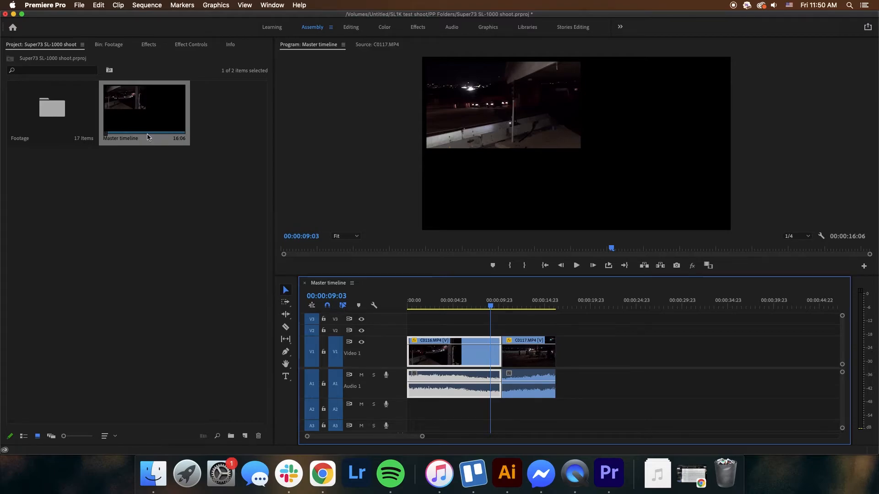
{"action": "right_click", "coordinate": [441, 357]}
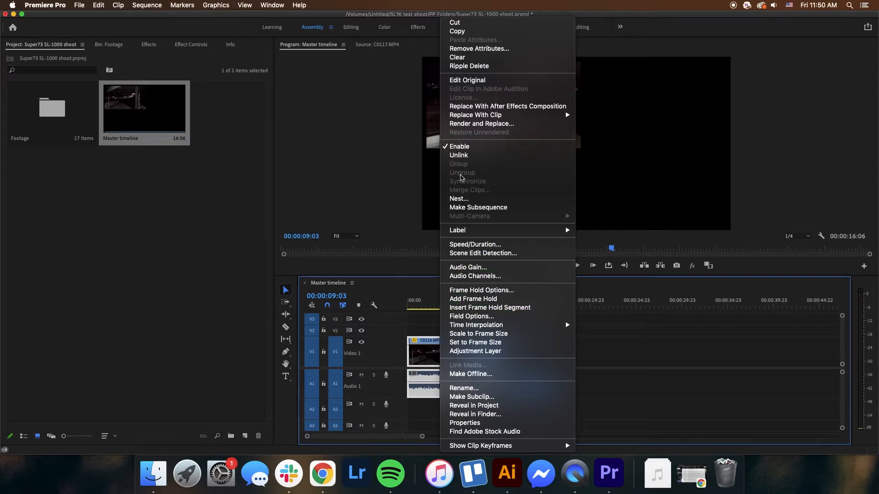
{"action": "left_click", "coordinate": [495, 334]}
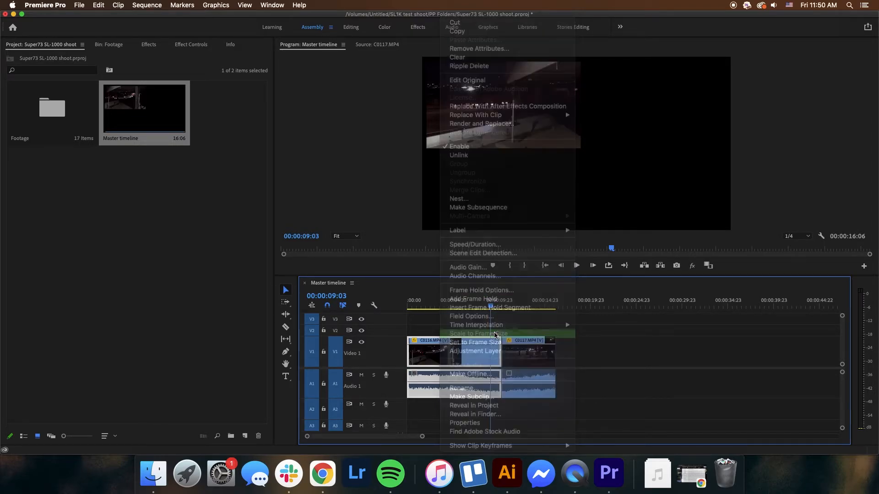
Set C0116.MP4's Scale to 100 and its Position to 1920, 1080 so the clip fills the frame.
{"action": "mouse_move", "coordinate": [492, 305]}
{"action": "left_mouse_down"}
{"action": "mouse_move", "coordinate": [500, 305]}
{"action": "mouse_move", "coordinate": [483, 306]}
{"action": "left_mouse_up"}
{"action": "left_click", "coordinate": [187, 45]}
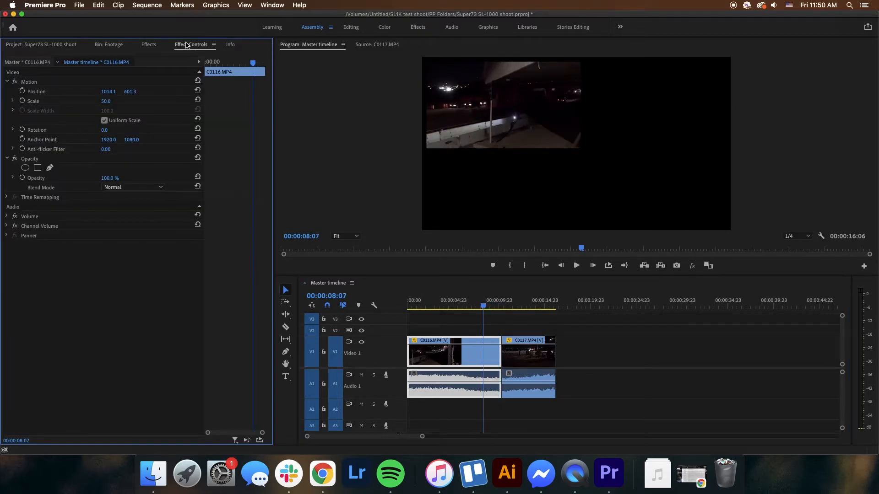
{"action": "left_click", "coordinate": [113, 100]}
{"action": "type", "text": "100"}
{"action": "key", "text": "Return"}
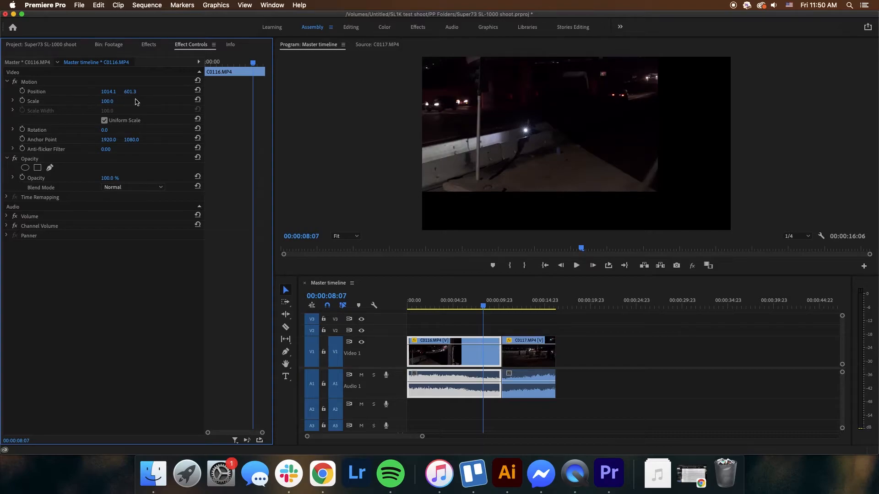
{"action": "left_click", "coordinate": [109, 92]}
{"action": "type", "text": "1920"}
{"action": "key", "text": "Tab"}
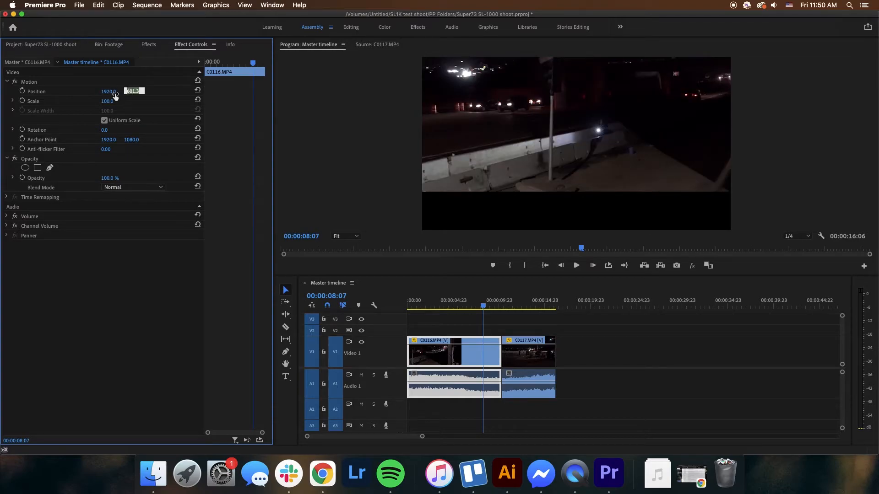
{"action": "type", "text": "1080"}
{"action": "key", "text": "Return"}
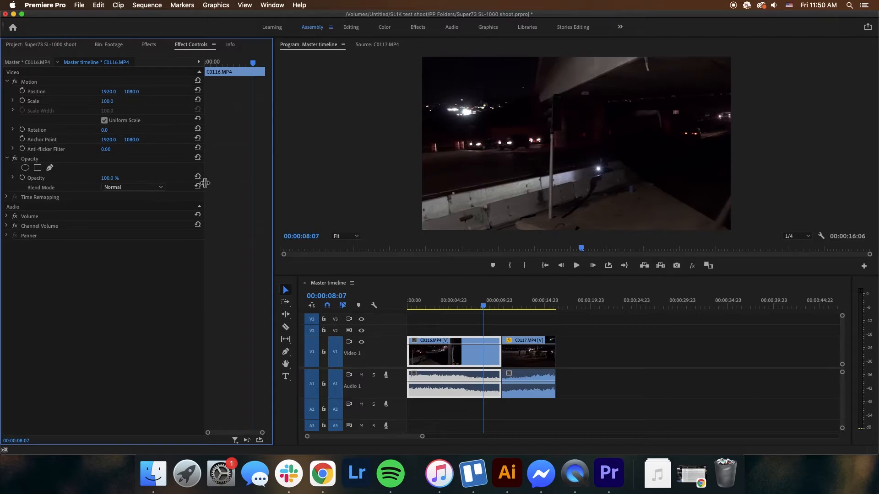
{"action": "left_click_drag", "start_coordinate": [104, 101], "coordinate": [104, 101]}
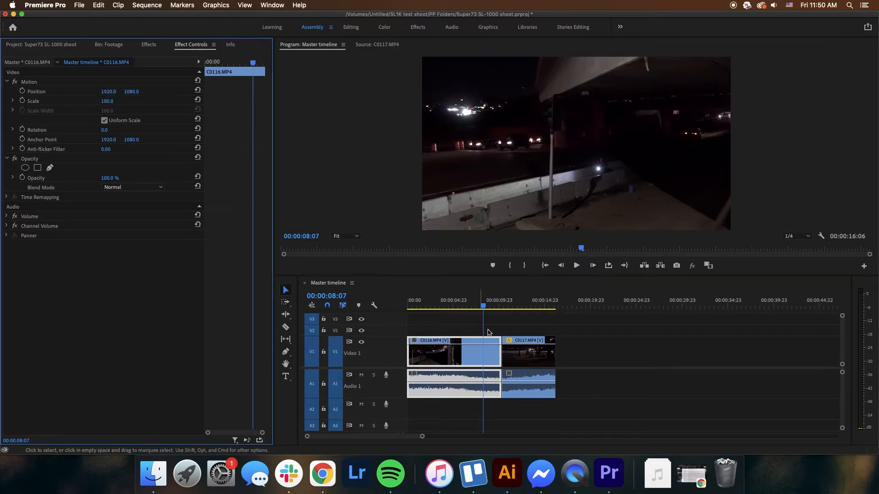
Compare the framing and Motion values of C0116.MP4 and C0117.MP4 by selecting each clip and scrubbing across the cut.
{"action": "left_click", "coordinate": [507, 329]}
{"action": "left_click", "coordinate": [465, 358]}
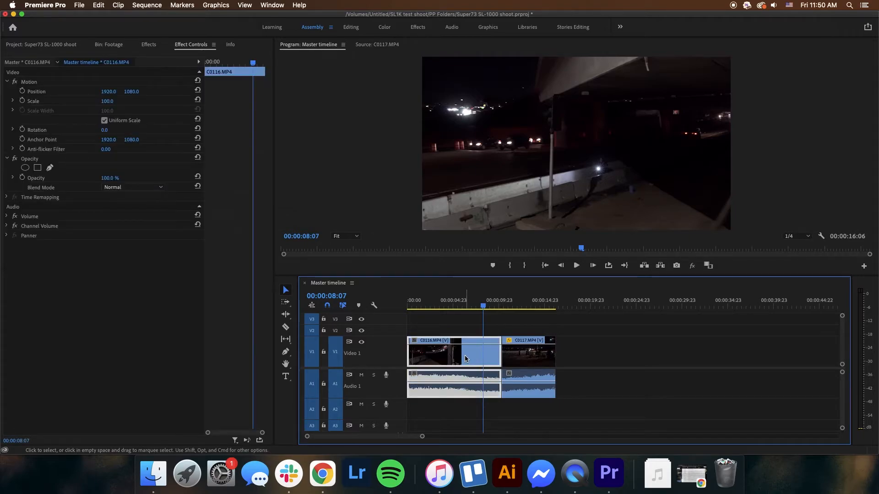
{"action": "left_click_drag", "start_coordinate": [488, 307], "coordinate": [516, 308]}
{"action": "left_click", "coordinate": [528, 359]}
{"action": "left_click", "coordinate": [114, 100]}
{"action": "left_click", "coordinate": [483, 327]}
{"action": "left_click_drag", "start_coordinate": [497, 306], "coordinate": [493, 307]}
Copy C0116.MP4's Motion, Volume, Channel Volume and Panner attributes onto C0117.MP4, and check both clips by scrubbing to 00:00:12:00.
{"action": "right_click", "coordinate": [453, 361]}
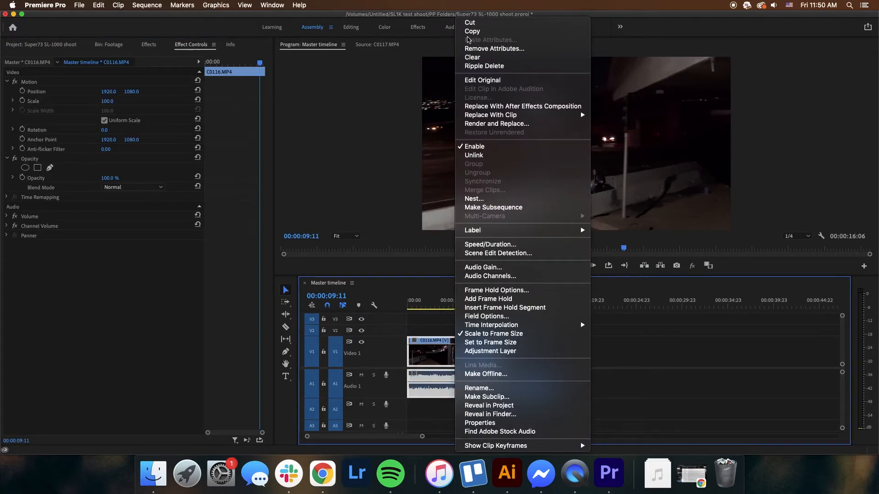
{"action": "left_click", "coordinate": [472, 31]}
{"action": "left_click_drag", "start_coordinate": [501, 311], "coordinate": [513, 307]}
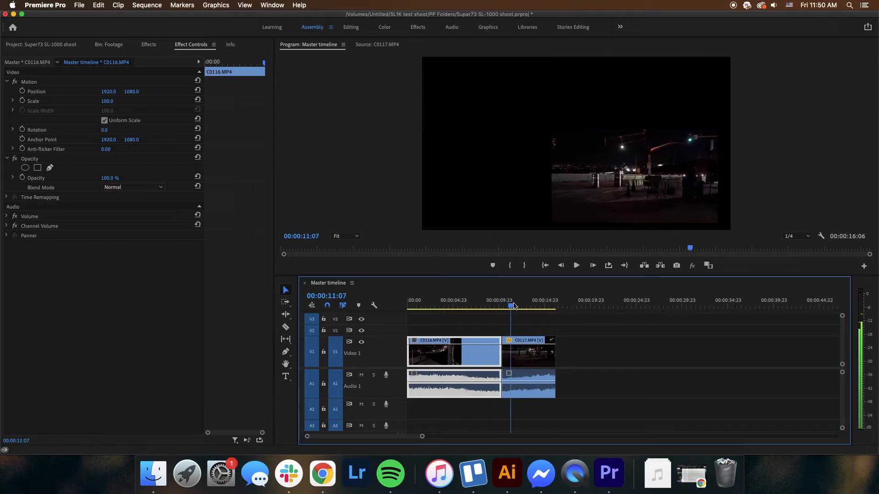
{"action": "right_click", "coordinate": [530, 352]}
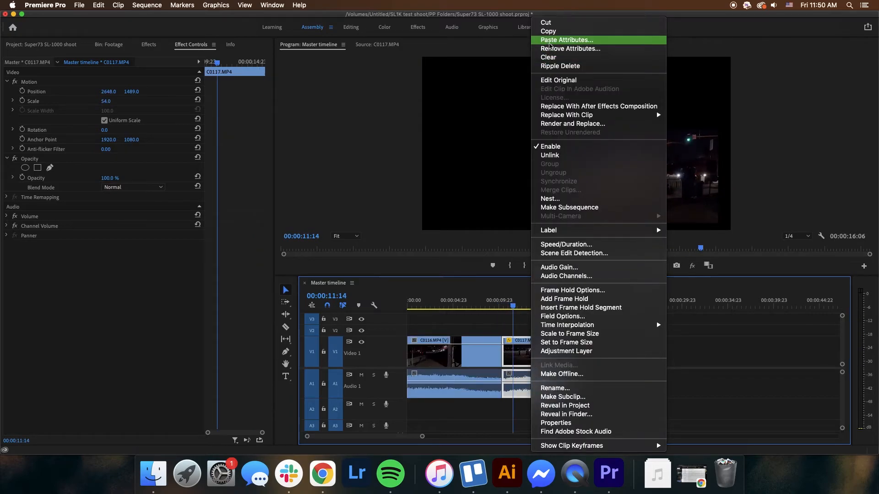
{"action": "left_click", "coordinate": [552, 41]}
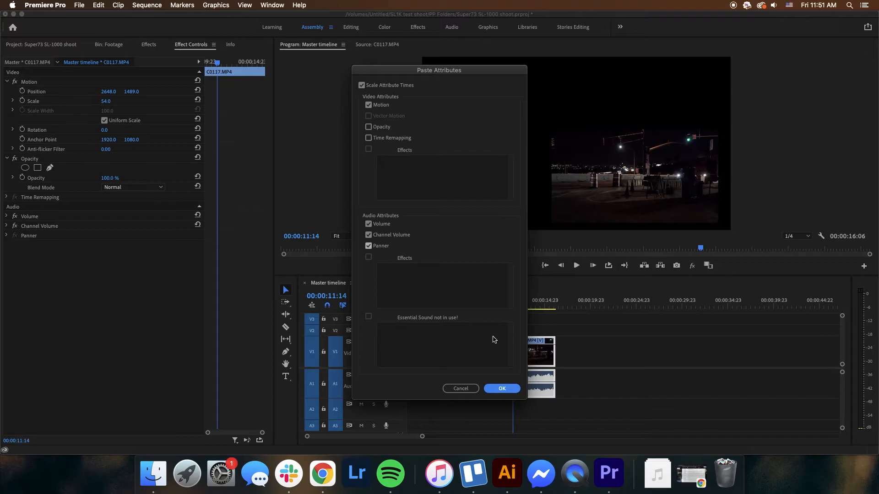
{"action": "left_click", "coordinate": [493, 389]}
{"action": "left_click_drag", "start_coordinate": [514, 306], "coordinate": [497, 306]}
{"action": "left_click", "coordinate": [480, 359]}
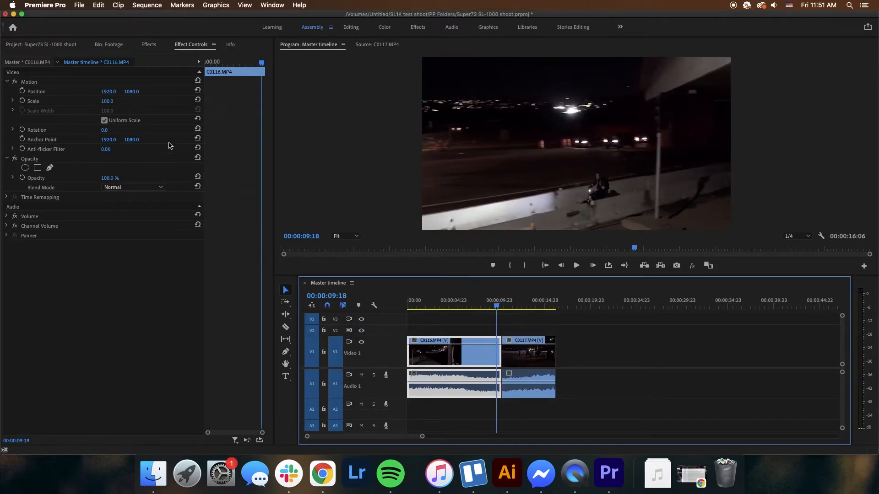
{"action": "left_click", "coordinate": [517, 304]}
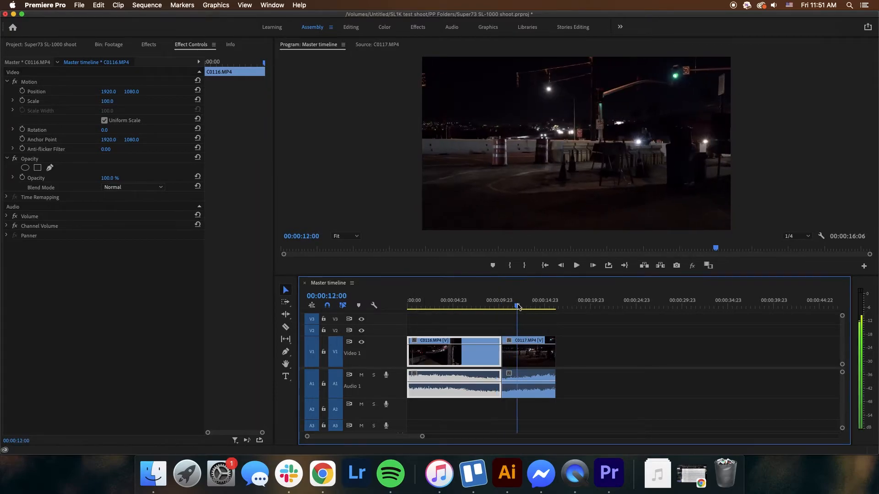
Slow C0117.MP4 in the Master timeline to 50% speed and play it back.
{"action": "left_click", "coordinate": [539, 363]}
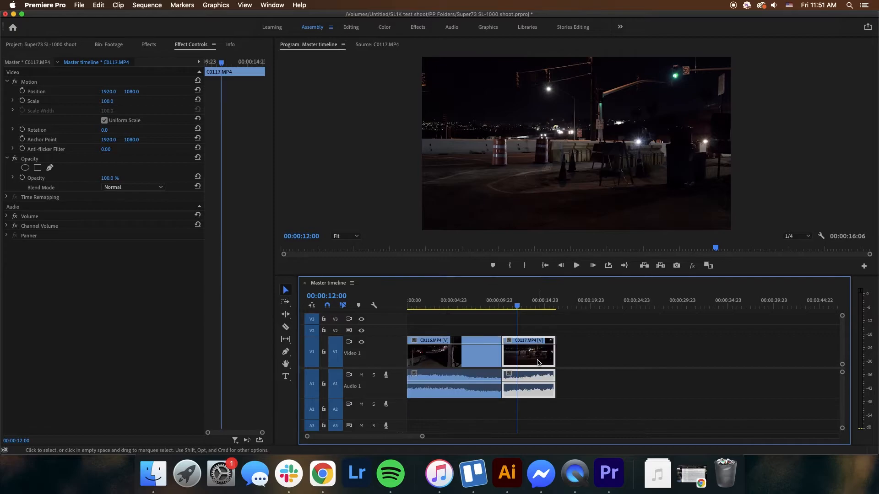
{"action": "right_click", "coordinate": [535, 359]}
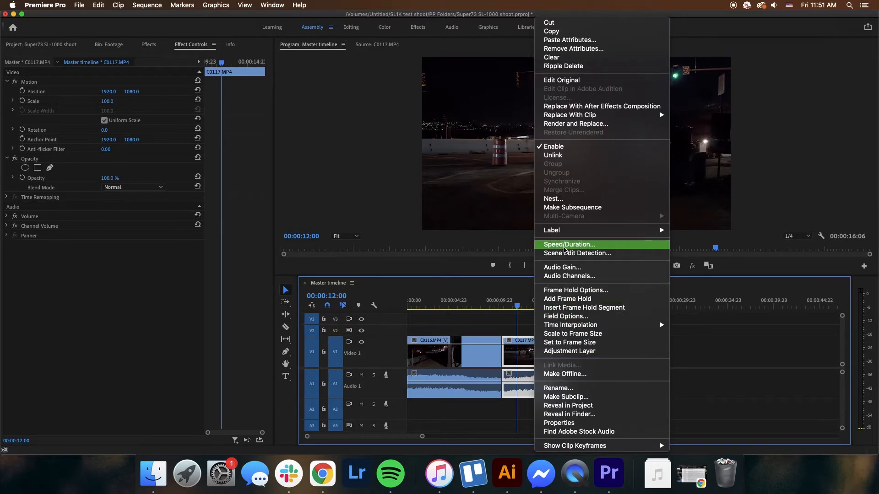
{"action": "left_click", "coordinate": [559, 244]}
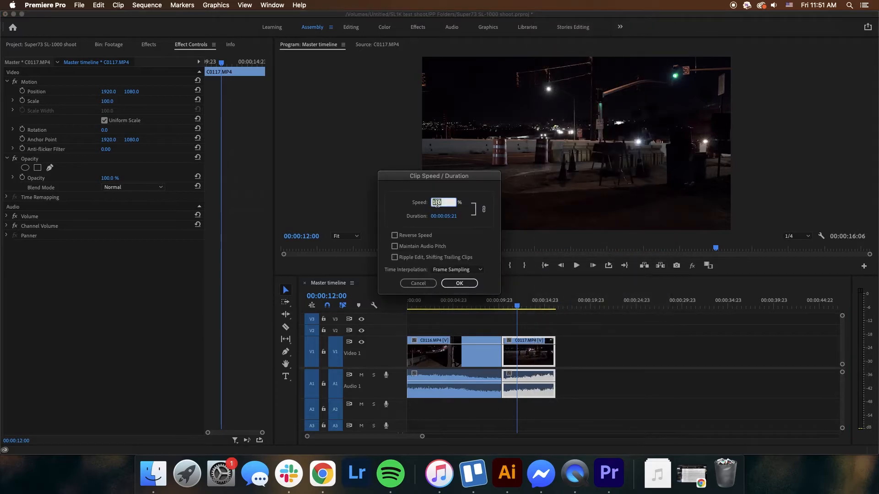
{"action": "type", "text": "50"}
{"action": "key", "text": "Return"}
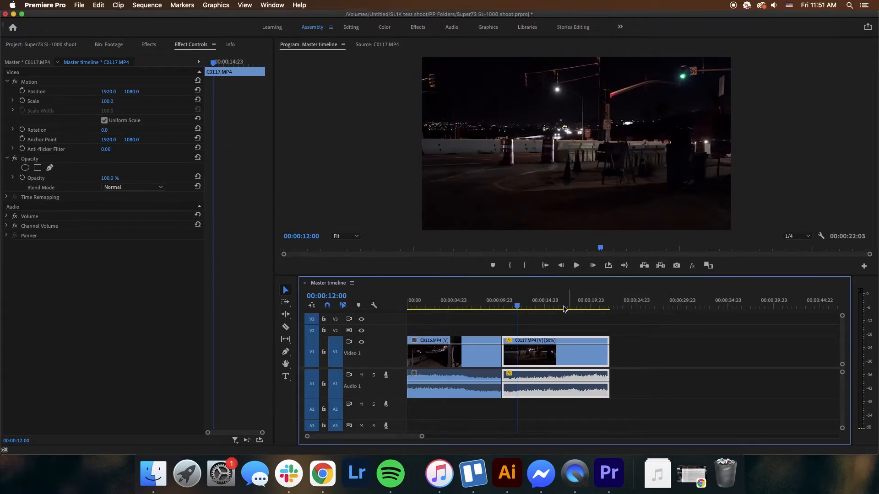
{"action": "left_click", "coordinate": [576, 266]}
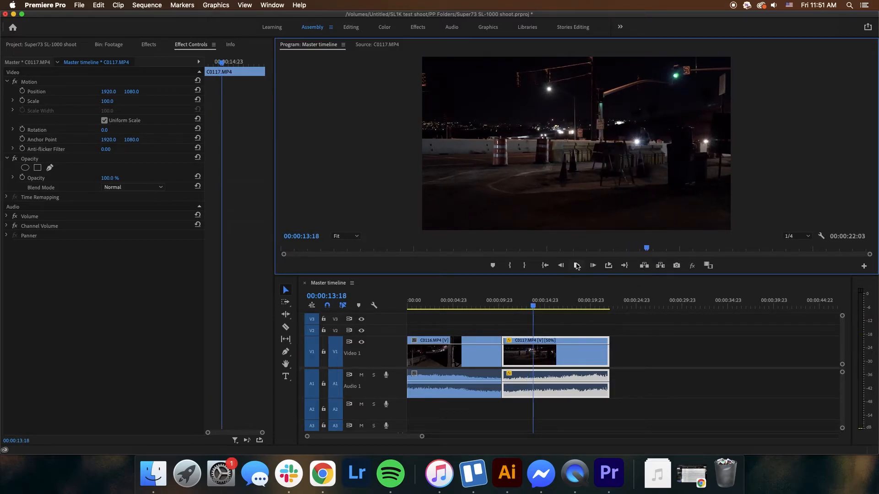
Set C0117.MP4's speed back to 100% and scrub the timeline to 00:00:12:06.
{"action": "right_click", "coordinate": [552, 362]}
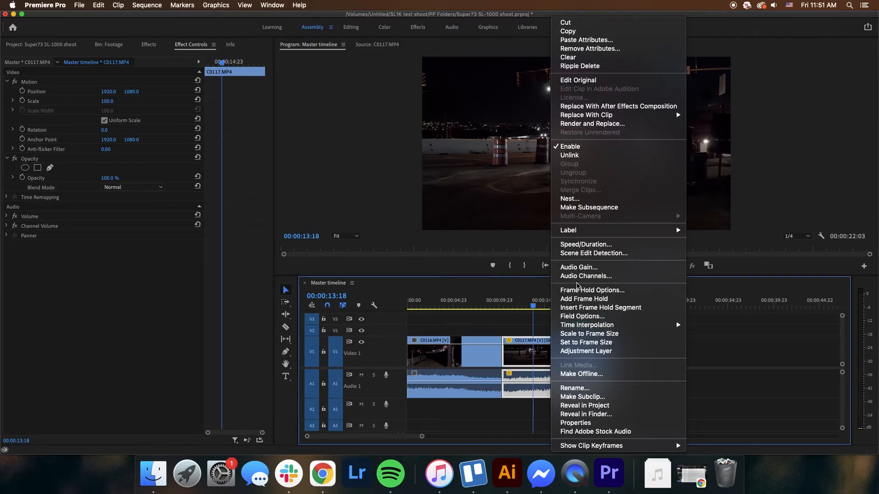
{"action": "left_click", "coordinate": [573, 246]}
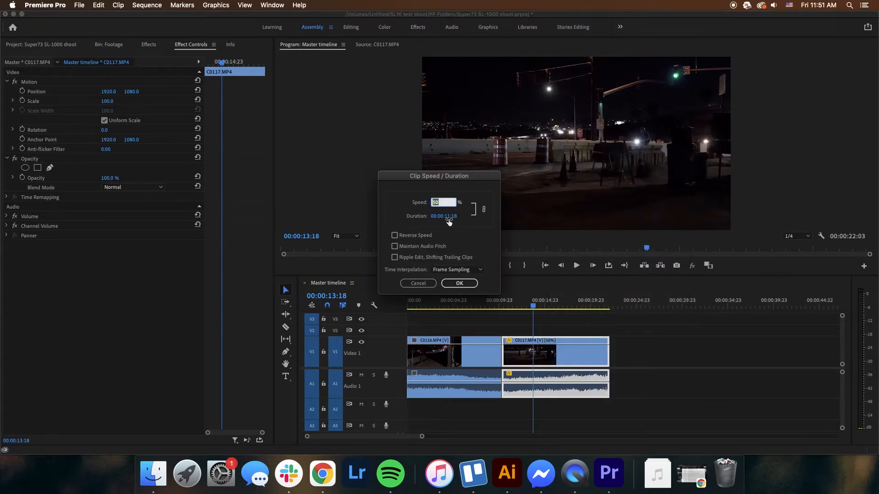
{"action": "type", "text": "100"}
{"action": "left_click", "coordinate": [394, 236]}
{"action": "left_click", "coordinate": [459, 283]}
{"action": "mouse_move", "coordinate": [534, 305]}
{"action": "left_mouse_down"}
{"action": "mouse_move", "coordinate": [500, 307]}
{"action": "mouse_move", "coordinate": [519, 306]}
{"action": "left_mouse_up"}
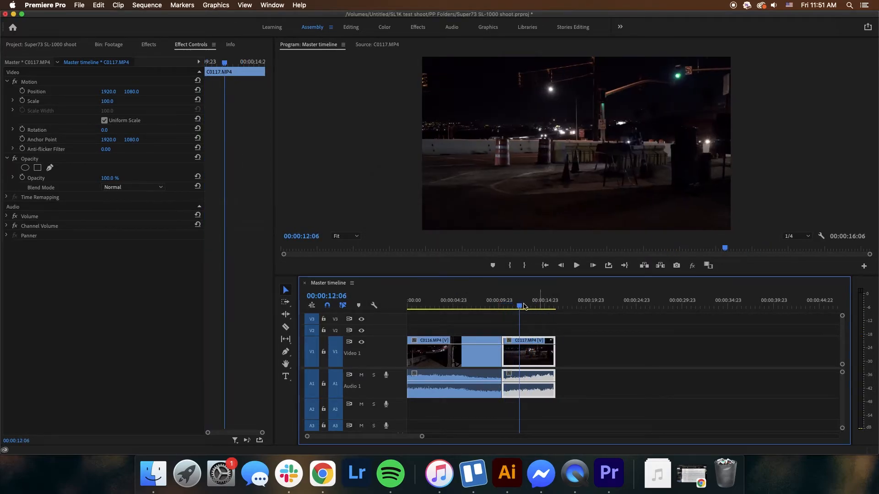
Mark a range of about 2:23 in C0119.MP4 from the Footage bin, ending at 17:51:35:18, and place it directly after C0117.MP4.
{"action": "left_click", "coordinate": [58, 47]}
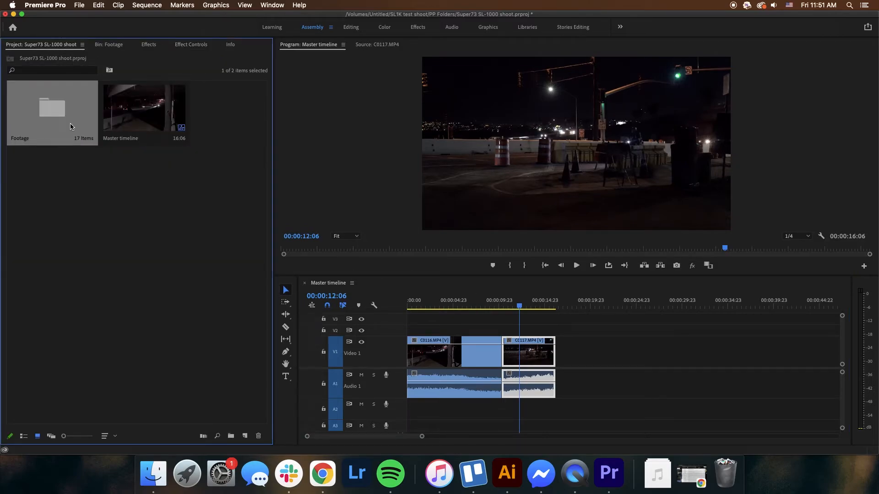
{"action": "double_click", "coordinate": [71, 130]}
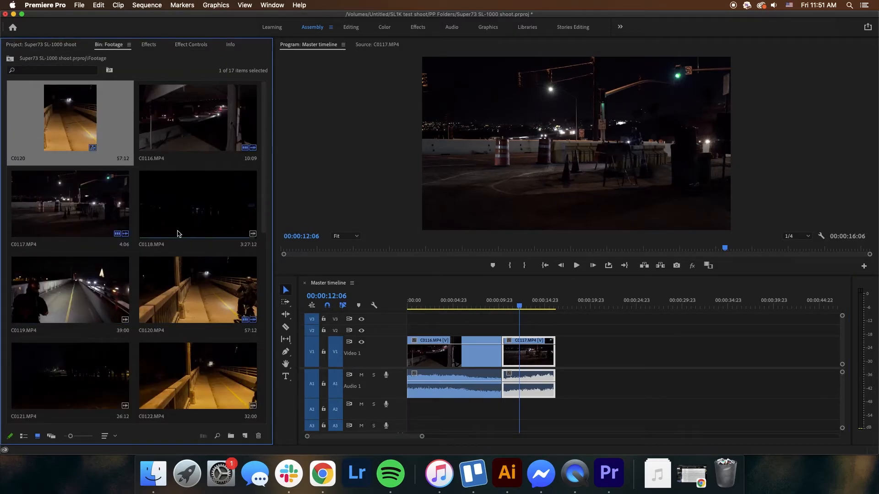
{"action": "double_click", "coordinate": [86, 298]}
{"action": "left_click_drag", "start_coordinate": [286, 249], "coordinate": [305, 250]}
{"action": "left_click", "coordinate": [577, 265]}
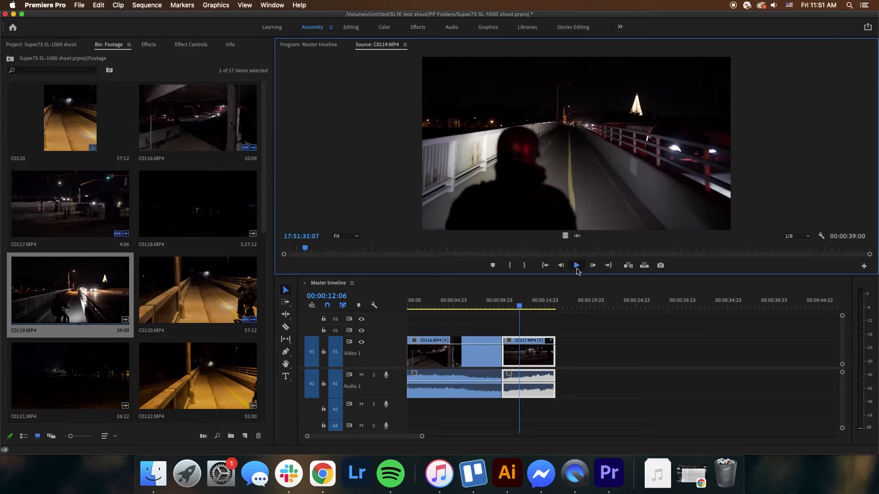
{"action": "left_click", "coordinate": [509, 265]}
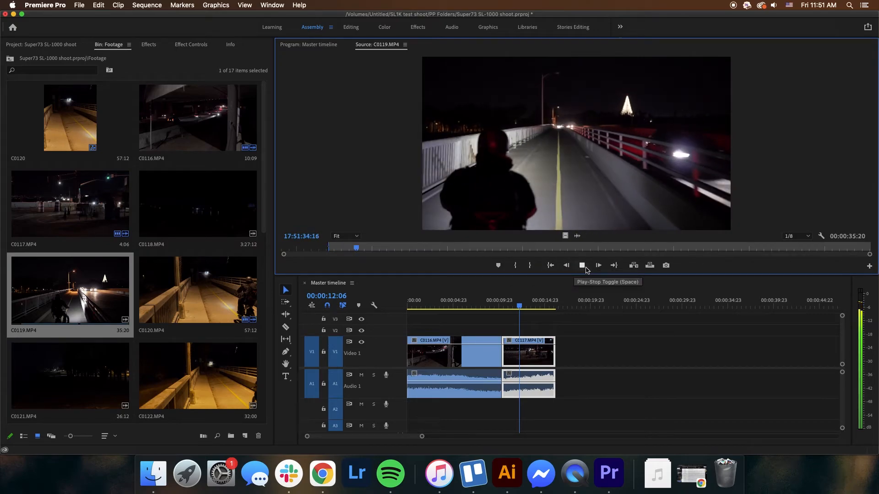
{"action": "left_click", "coordinate": [584, 267]}
{"action": "left_click", "coordinate": [529, 265]}
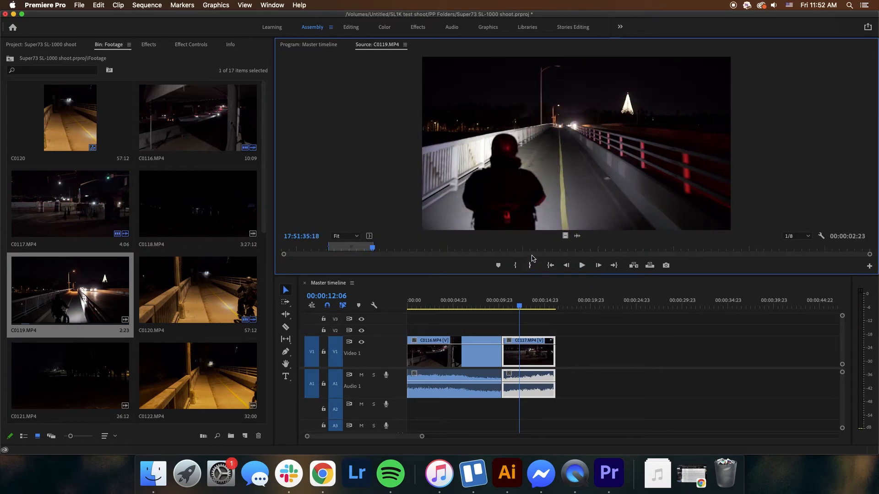
{"action": "left_click_drag", "start_coordinate": [565, 235], "coordinate": [589, 347]}
{"action": "mouse_move", "coordinate": [526, 306]}
{"action": "left_mouse_down"}
{"action": "mouse_move", "coordinate": [496, 307]}
{"action": "mouse_move", "coordinate": [531, 307]}
{"action": "left_mouse_up"}
{"action": "left_click", "coordinate": [43, 45]}
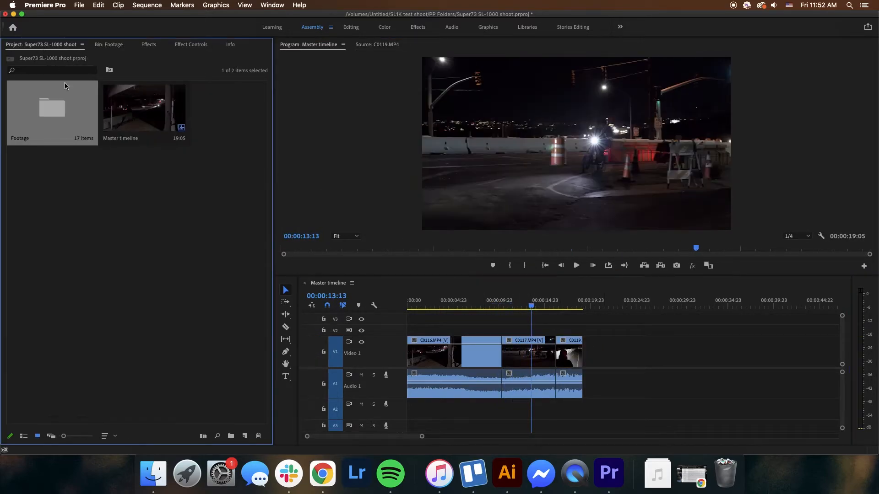
{"action": "right_click", "coordinate": [97, 191]}
{"action": "left_click", "coordinate": [69, 179]}
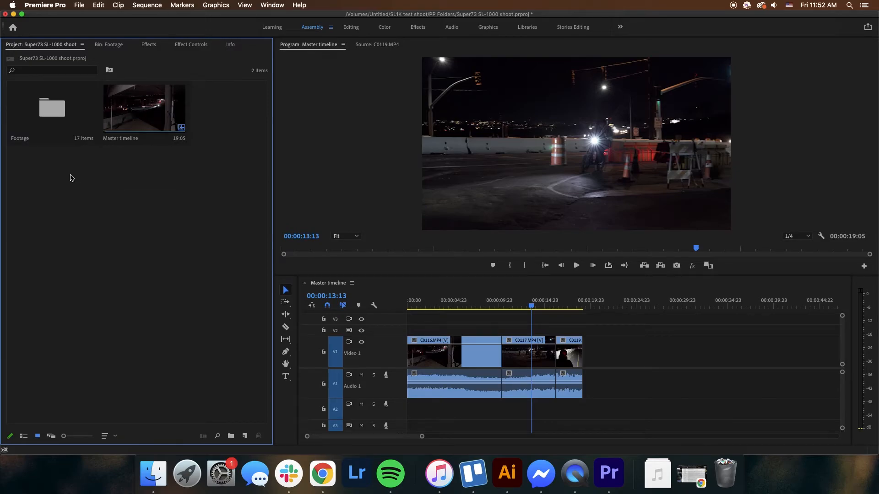
{"action": "left_click", "coordinate": [108, 45]}
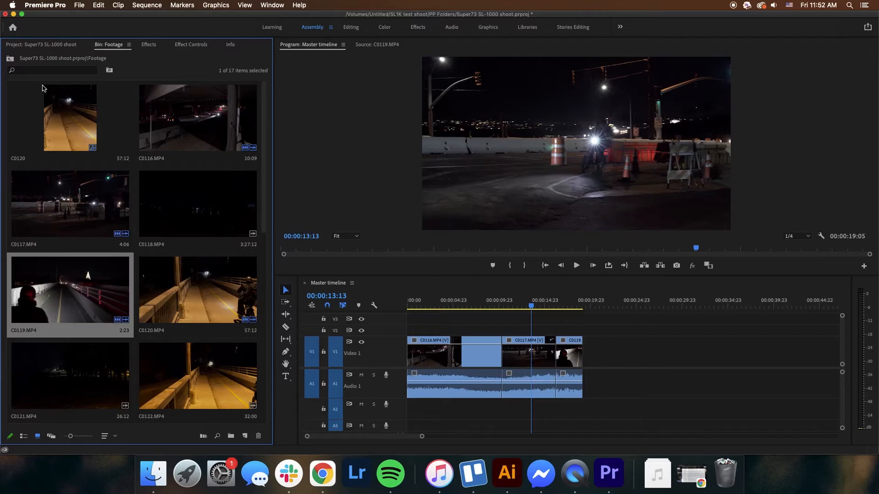
{"action": "left_click", "coordinate": [41, 45]}
Import "GOInstrumentalVersion by Akinyemi Artlist.wav" from the Untitled drive's Music folder into the project's root level.
{"action": "right_click", "coordinate": [63, 180]}
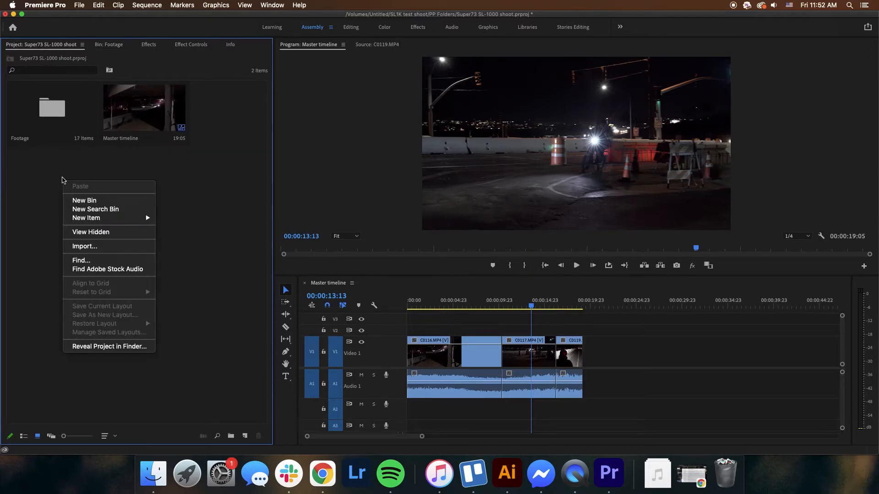
{"action": "left_click", "coordinate": [94, 248]}
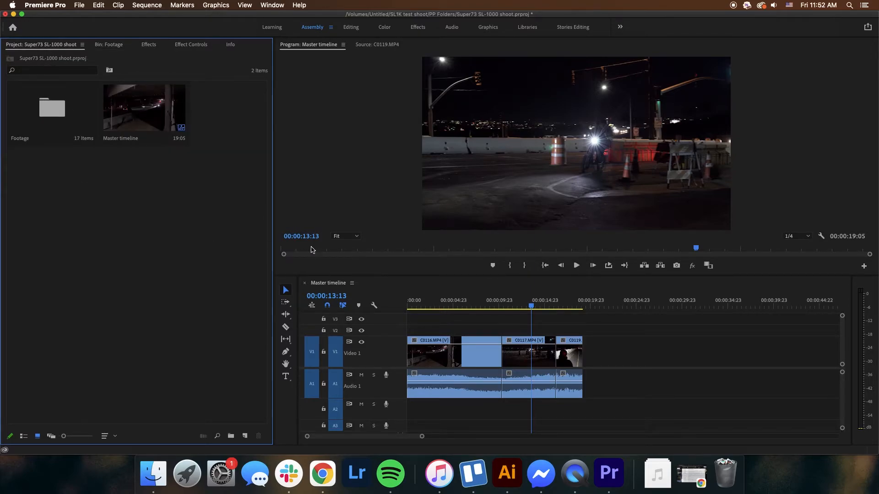
{"action": "scroll", "coordinate": [242, 265], "scroll_direction": "down", "scroll_amount": 1}
{"action": "left_click", "coordinate": [242, 265]}
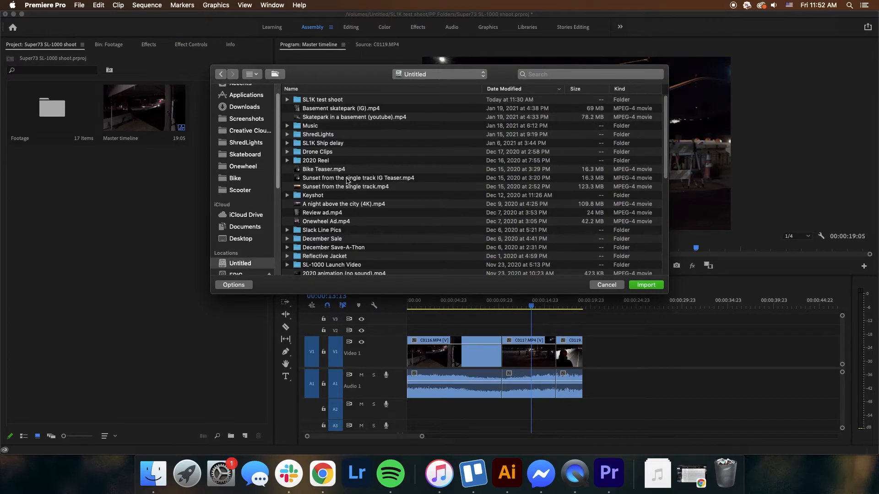
{"action": "scroll", "coordinate": [334, 197], "scroll_direction": "down", "scroll_amount": 3}
{"action": "scroll", "coordinate": [334, 197], "scroll_direction": "down", "scroll_amount": 10}
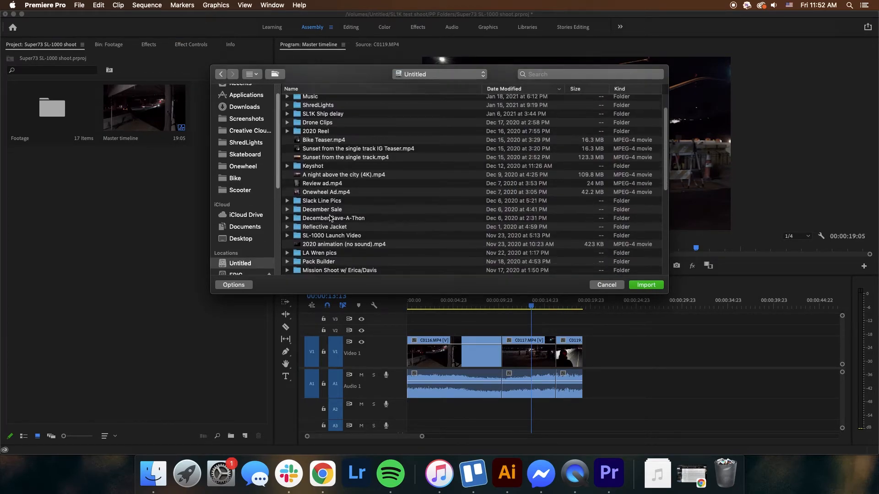
{"action": "scroll", "coordinate": [330, 218], "scroll_direction": "down", "scroll_amount": 5}
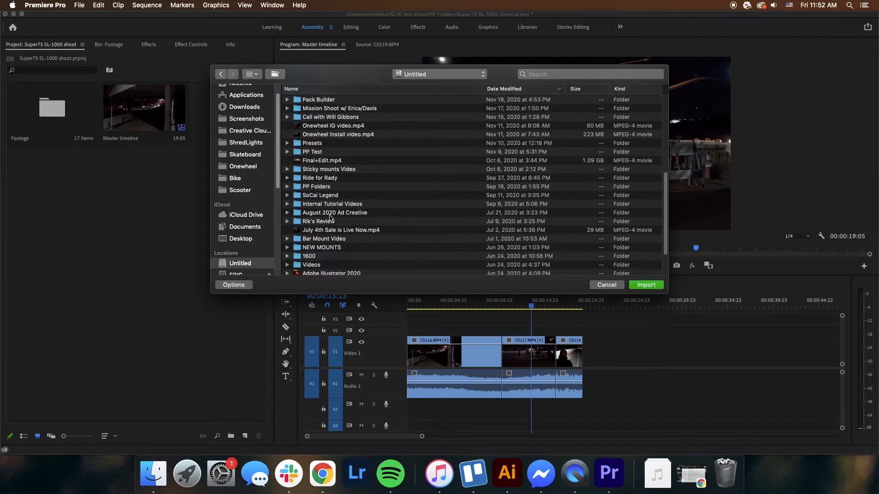
{"action": "scroll", "coordinate": [327, 220], "scroll_direction": "up", "scroll_amount": 10}
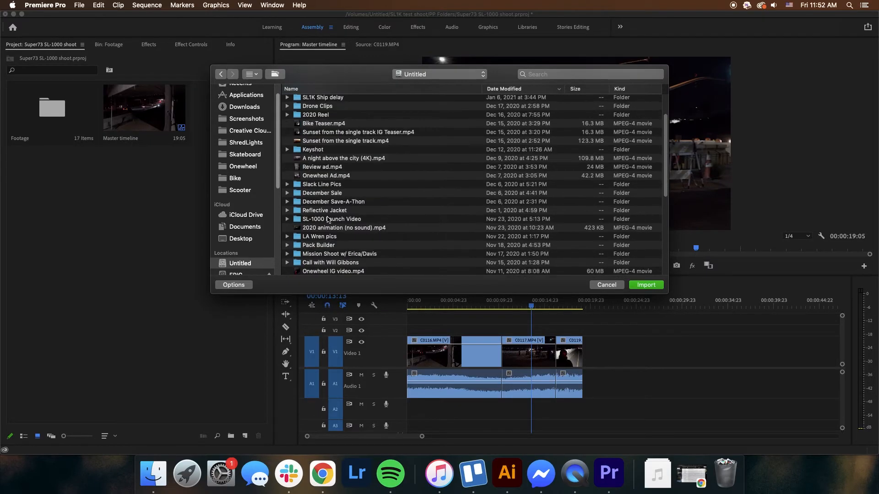
{"action": "scroll", "coordinate": [328, 220], "scroll_direction": "up", "scroll_amount": 3}
{"action": "double_click", "coordinate": [329, 128]}
{"action": "left_click", "coordinate": [323, 126]}
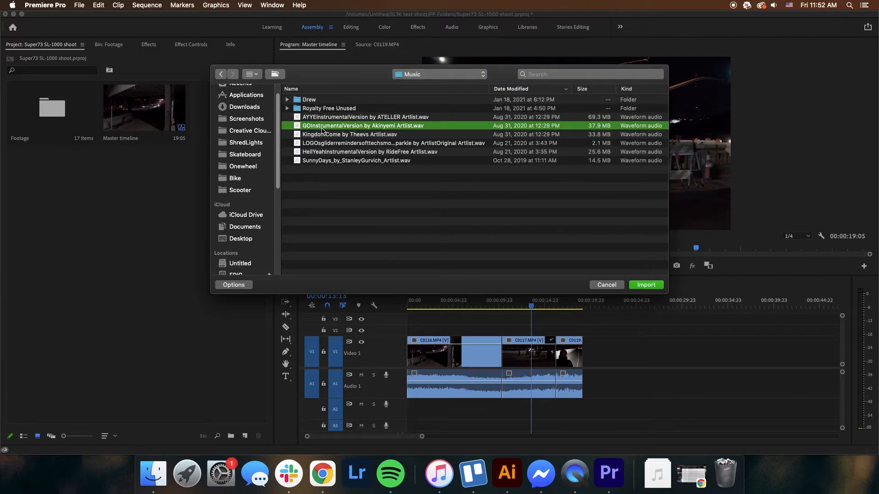
{"action": "left_click", "coordinate": [645, 286]}
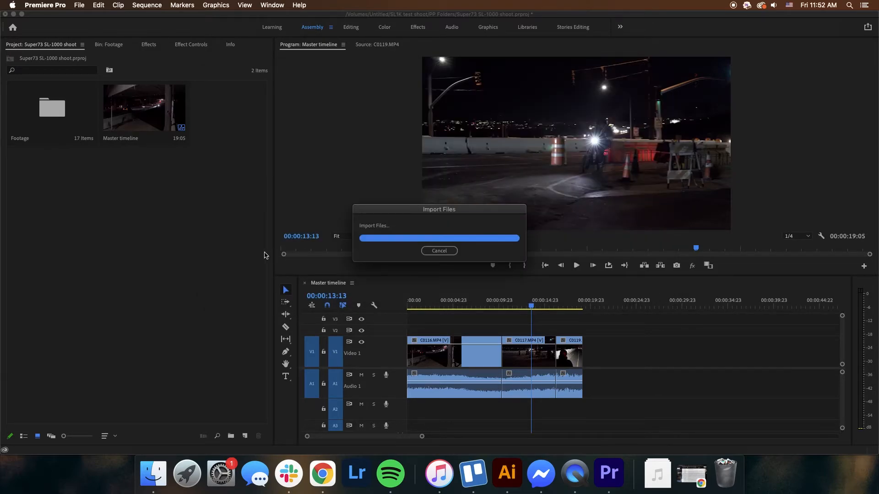
Open the imported music track as the source, mark an In point at 00;02;31;16, and move it back to the track's start.
{"action": "double_click", "coordinate": [231, 109]}
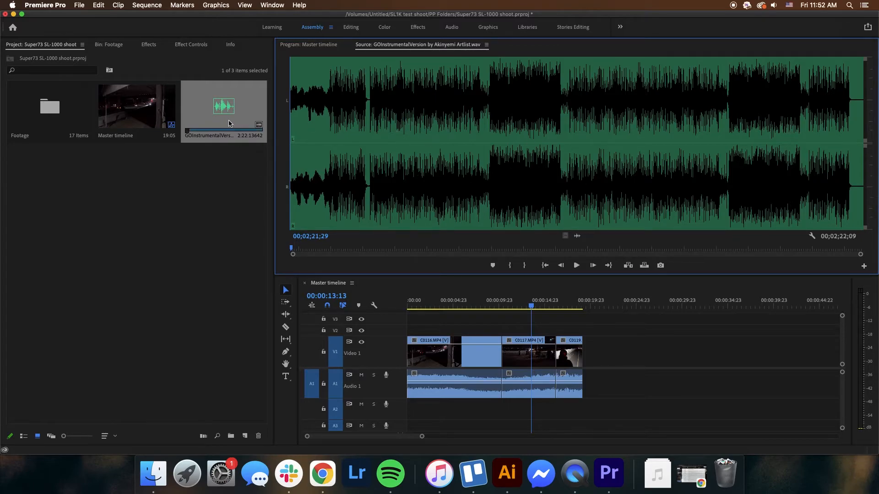
{"action": "left_click_drag", "start_coordinate": [298, 249], "coordinate": [328, 248]}
{"action": "left_click", "coordinate": [510, 265]}
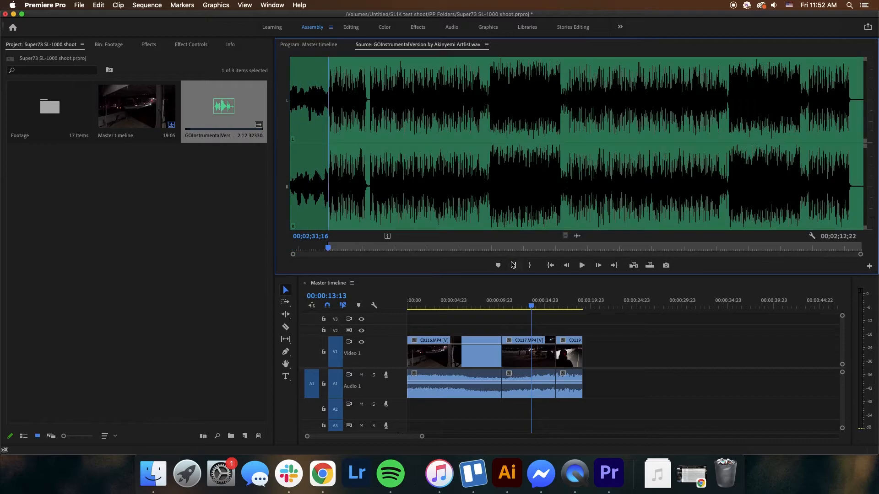
{"action": "left_click_drag", "start_coordinate": [328, 247], "coordinate": [271, 248]}
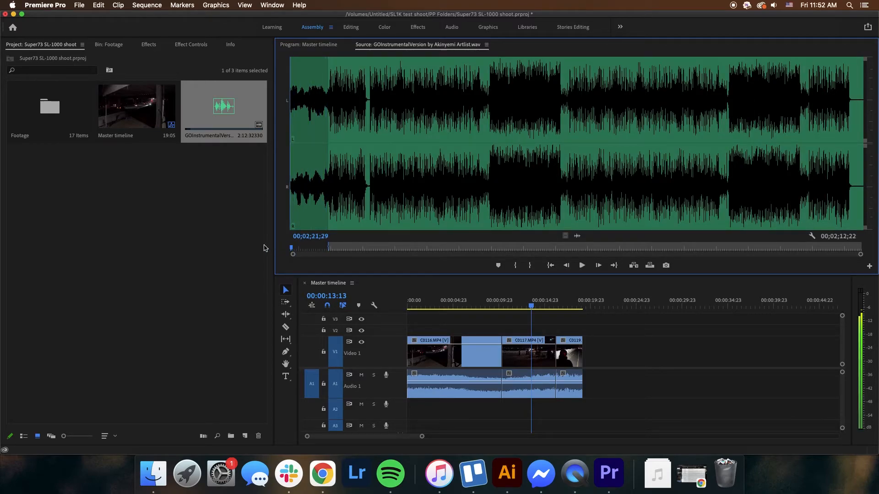
{"action": "left_click_drag", "start_coordinate": [328, 248], "coordinate": [245, 251]}
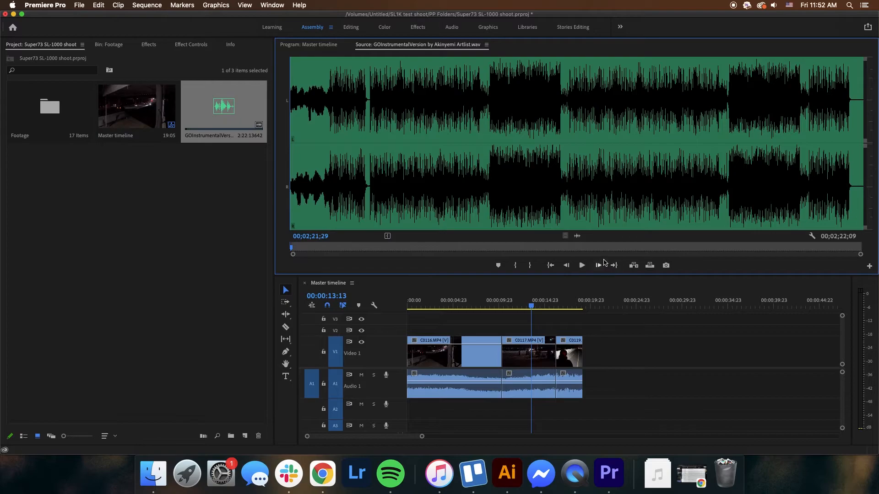
Place the music track on A2 at the start of the Master timeline and play the edit from the beginning.
{"action": "left_click_drag", "start_coordinate": [576, 237], "coordinate": [403, 411]}
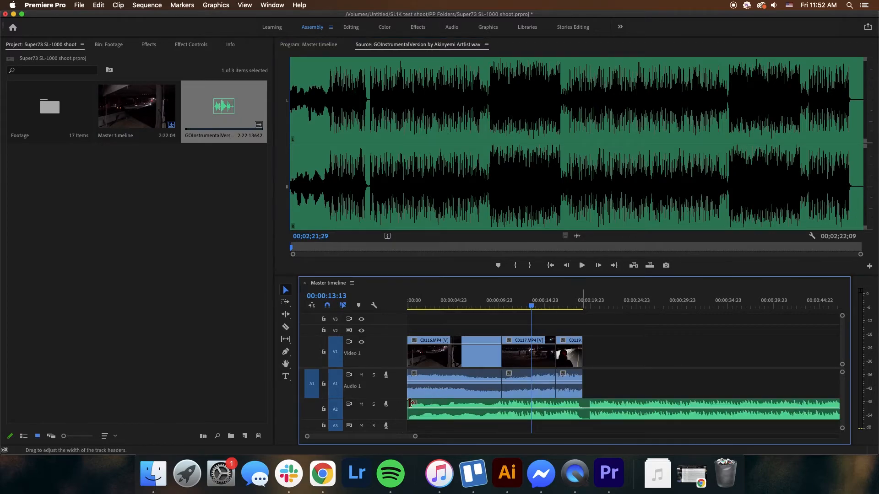
{"action": "key", "text": "minus"}
{"action": "left_click_drag", "start_coordinate": [456, 299], "coordinate": [395, 306]}
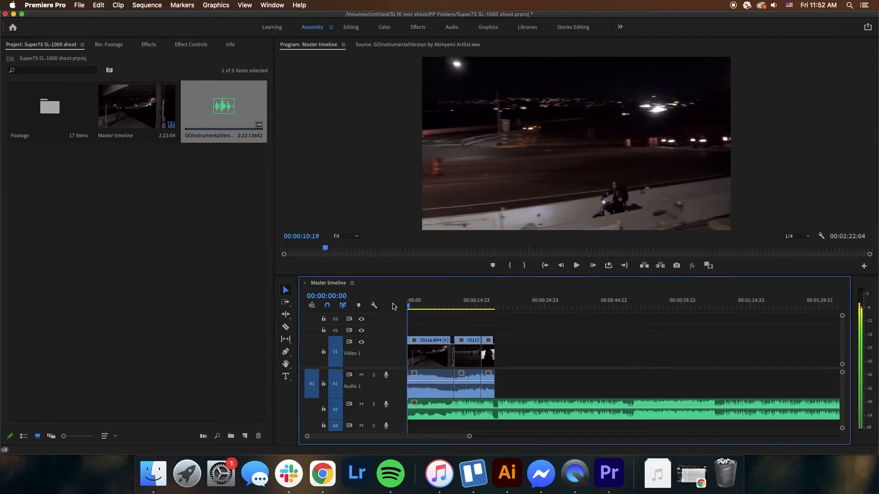
{"action": "key", "text": "equal"}
{"action": "key", "text": "equal"}
{"action": "key", "text": "space"}
{"action": "key", "text": "XF86AudioLowerVolume"}
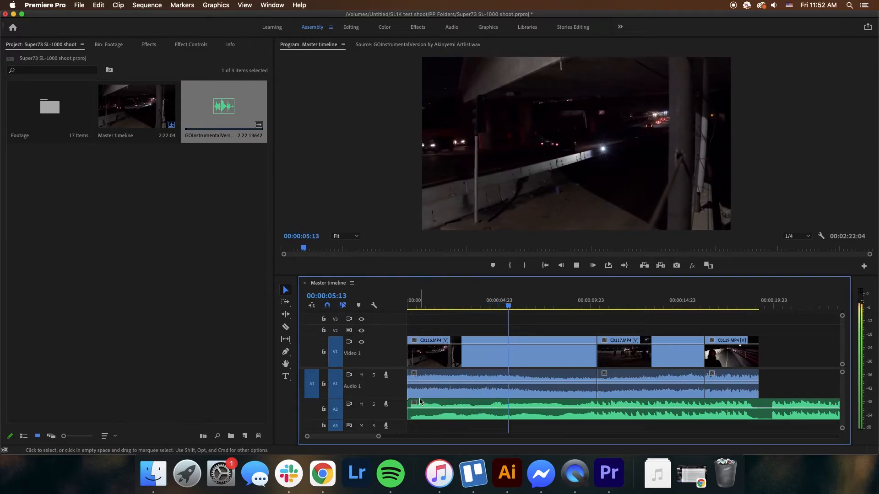
Compare the sound with and without the clip audio by muting and unmuting A1 during playback, replaying from near the start.
{"action": "left_click", "coordinate": [361, 375]}
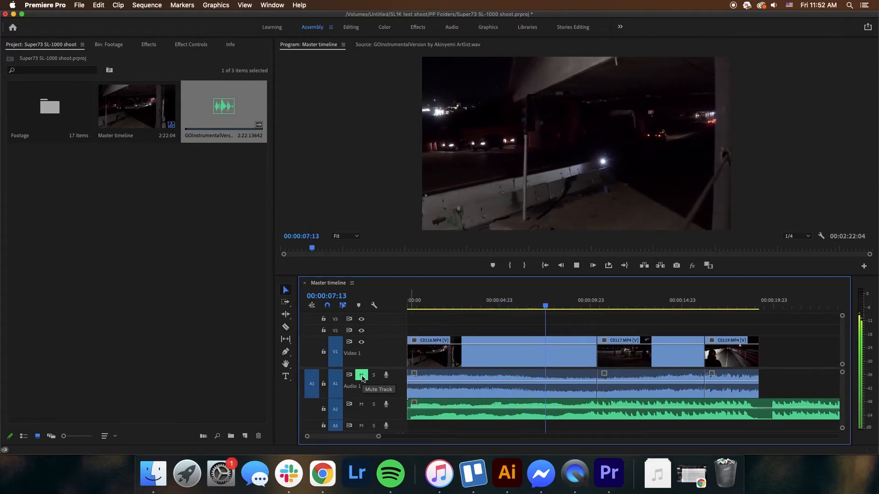
{"action": "left_click", "coordinate": [361, 375]}
{"action": "left_click_drag", "start_coordinate": [451, 306], "coordinate": [409, 307]}
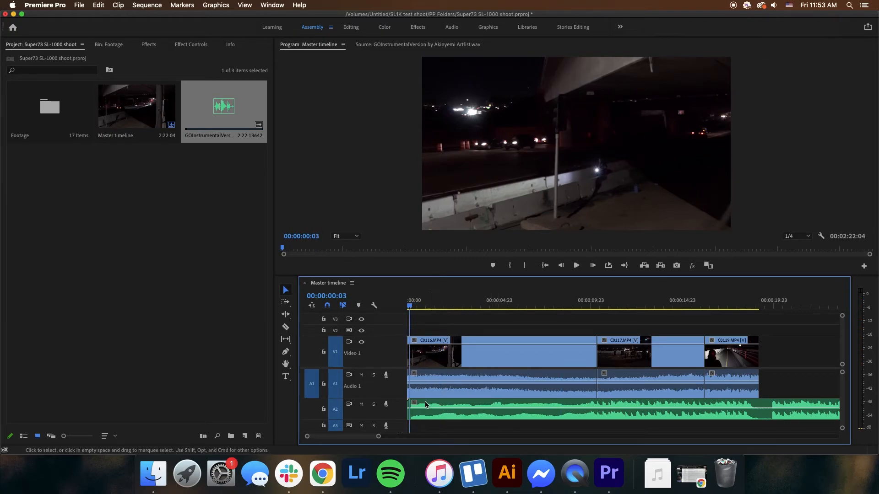
{"action": "key", "text": "space"}
{"action": "left_click", "coordinate": [361, 375]}
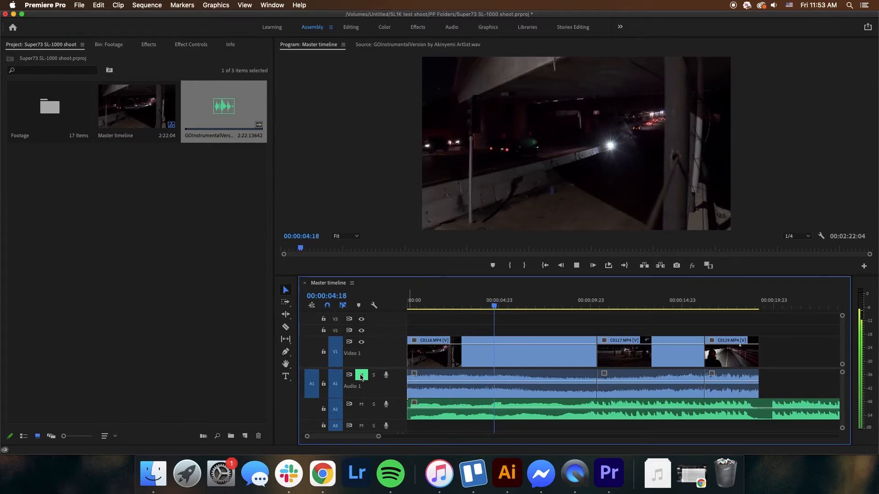
{"action": "left_click", "coordinate": [361, 375]}
{"action": "key", "text": "space"}
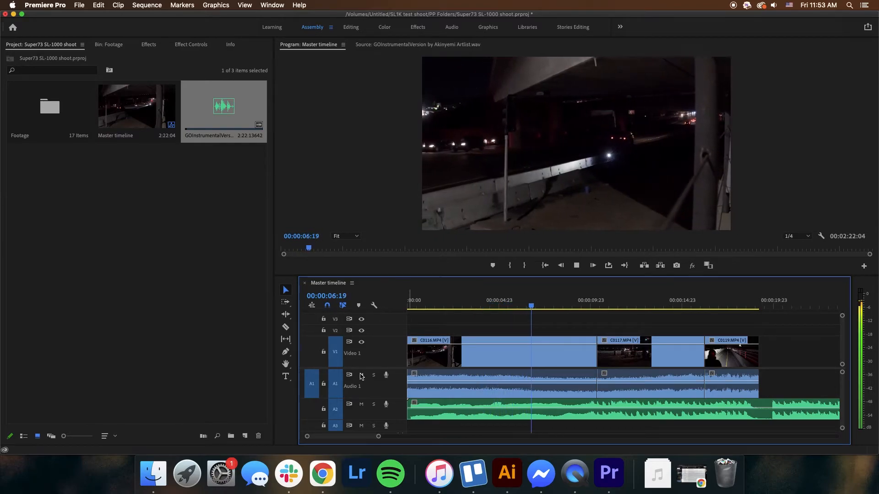
Lower the audio level of clip C0116 on A1, and play the edit from the start to check the balance.
{"action": "left_click", "coordinate": [447, 381]}
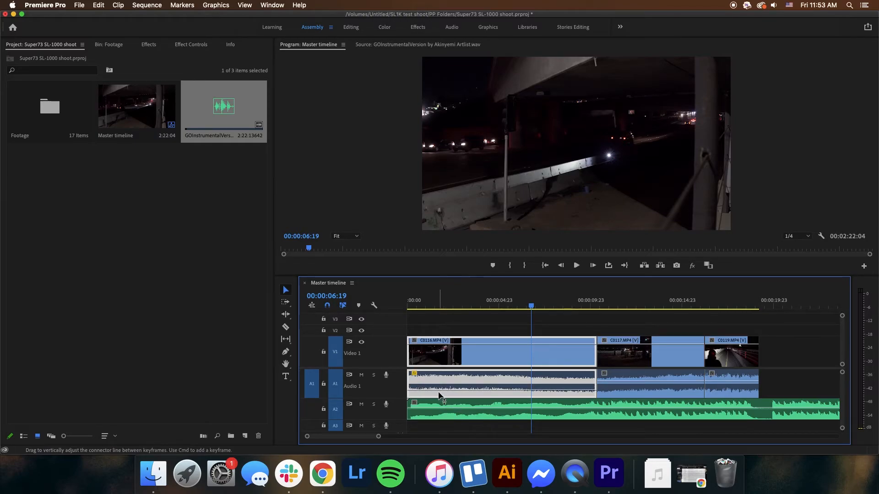
{"action": "key", "text": "Home"}
{"action": "key", "text": "space"}
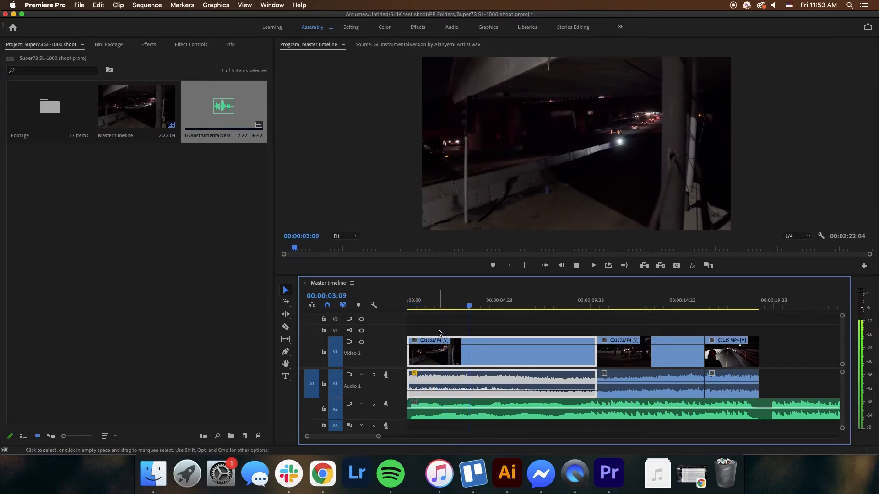
{"action": "key", "text": "space"}
Add two volume keyframes near the start of C0116's audio with the Pen tool and lower the first one for a fade-in.
{"action": "key", "text": "p"}
{"action": "left_click", "coordinate": [432, 390]}
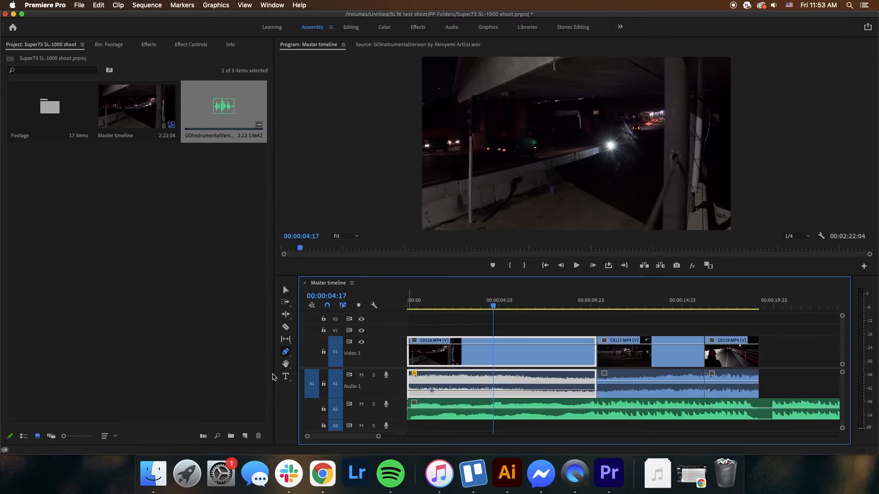
{"action": "left_click", "coordinate": [286, 291]}
{"action": "left_click", "coordinate": [285, 353]}
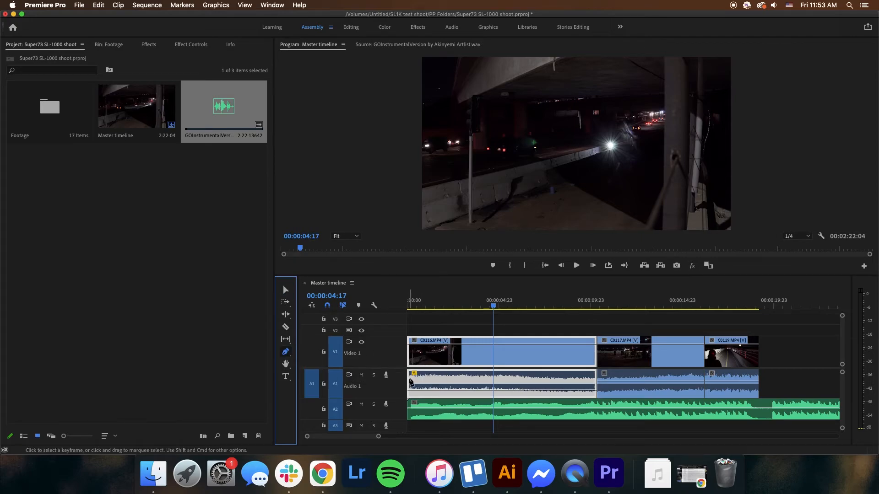
{"action": "left_click", "coordinate": [435, 391]}
{"action": "left_click_drag", "start_coordinate": [408, 391], "coordinate": [408, 406]}
{"action": "left_click", "coordinate": [287, 291]}
Cut the music on A2 at 00:00:19:11, just past the last video clip, and delete the remainder.
{"action": "left_click_drag", "start_coordinate": [427, 304], "coordinate": [764, 356]}
{"action": "key", "text": "super+r"}
{"action": "left_click", "coordinate": [418, 283]}
{"action": "key", "text": "p"}
{"action": "key", "text": "v"}
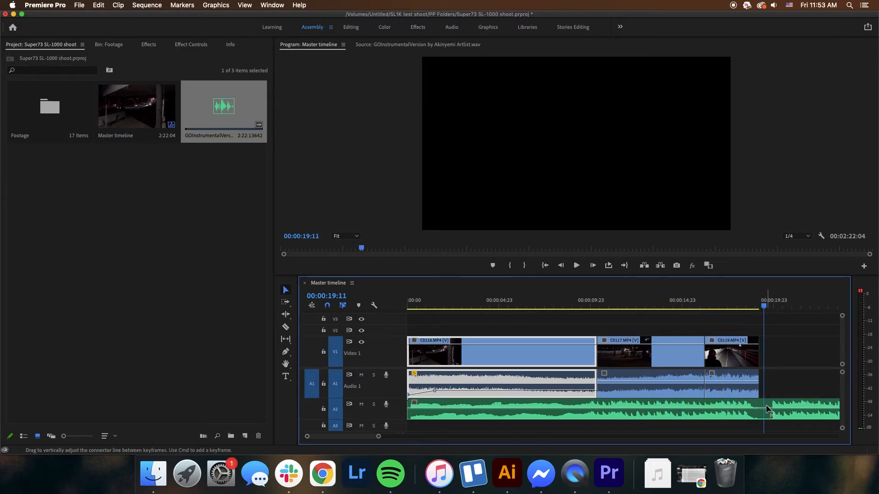
{"action": "left_click", "coordinate": [285, 328]}
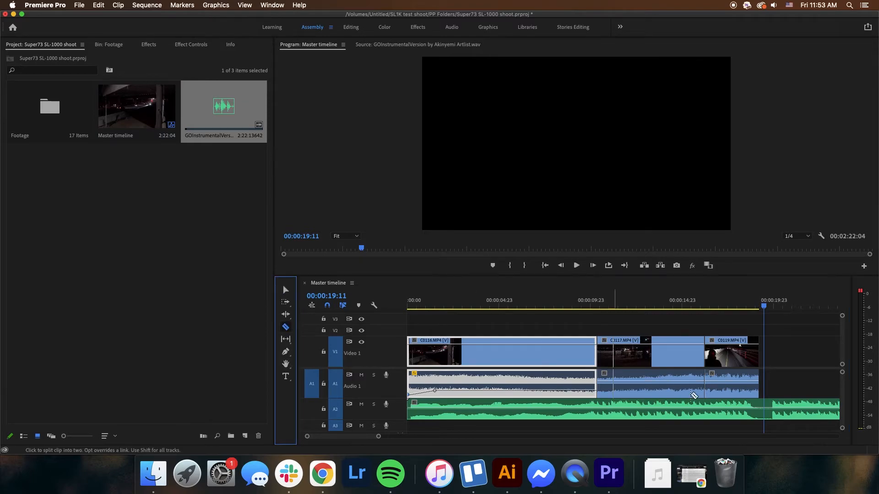
{"action": "left_click", "coordinate": [770, 409]}
{"action": "left_click", "coordinate": [286, 291]}
{"action": "left_click", "coordinate": [779, 410]}
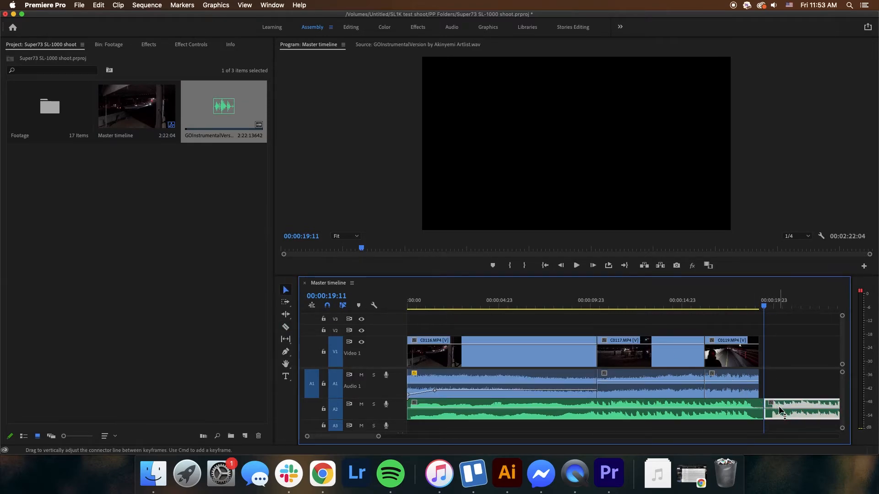
{"action": "key", "text": "Delete"}
While the edit plays, lower the audio levels of C0117 to about -14.5 dB and of C0119 similarly.
{"action": "left_click", "coordinate": [576, 266]}
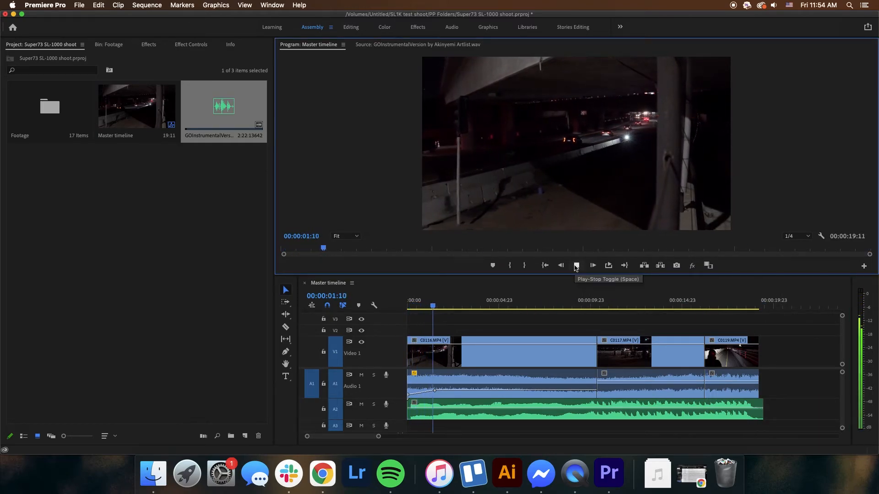
{"action": "left_click", "coordinate": [613, 386]}
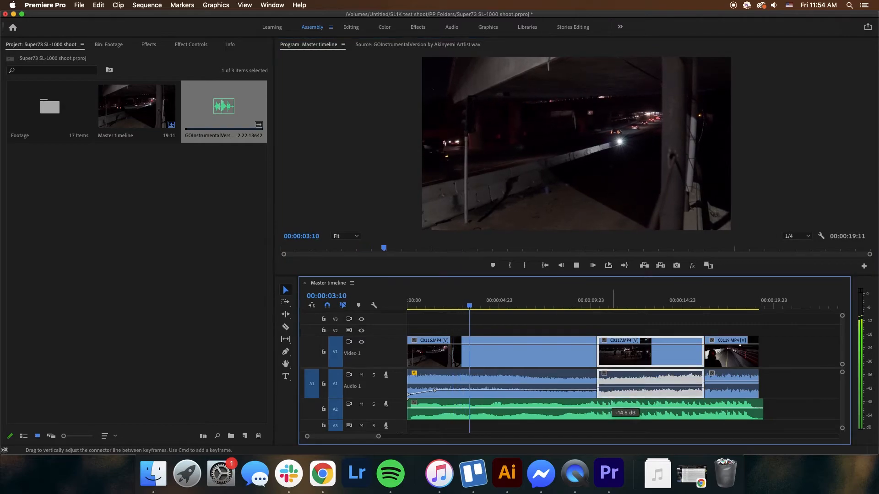
{"action": "left_click", "coordinate": [708, 379]}
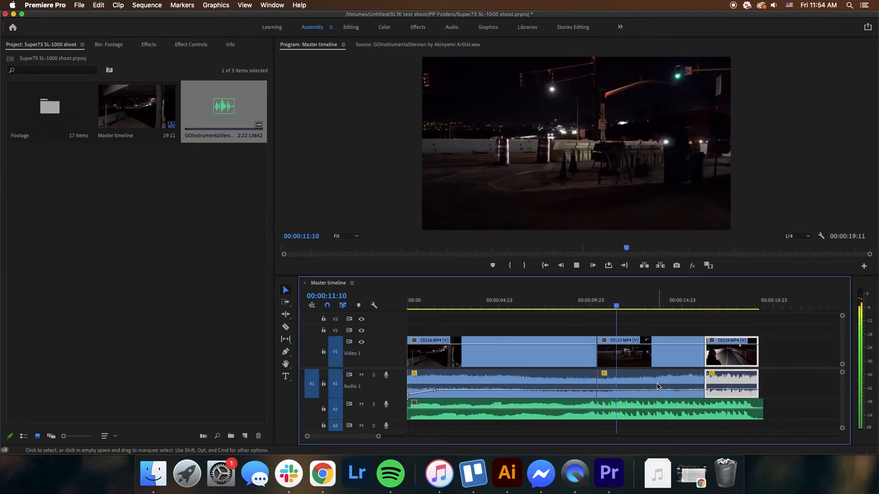
Replay the cut between C0116 and C0117 and scrub to the music beat at 00:00:10:02.
{"action": "left_click", "coordinate": [607, 306]}
{"action": "key", "text": "equal"}
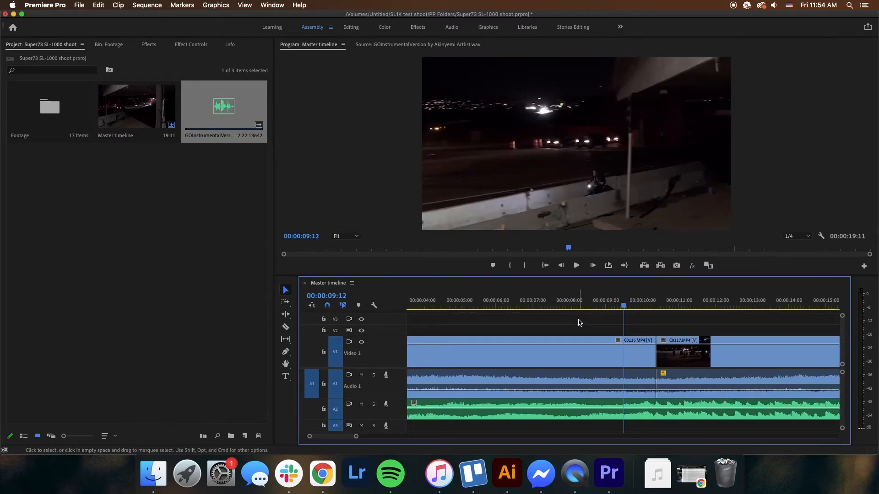
{"action": "key", "text": "space"}
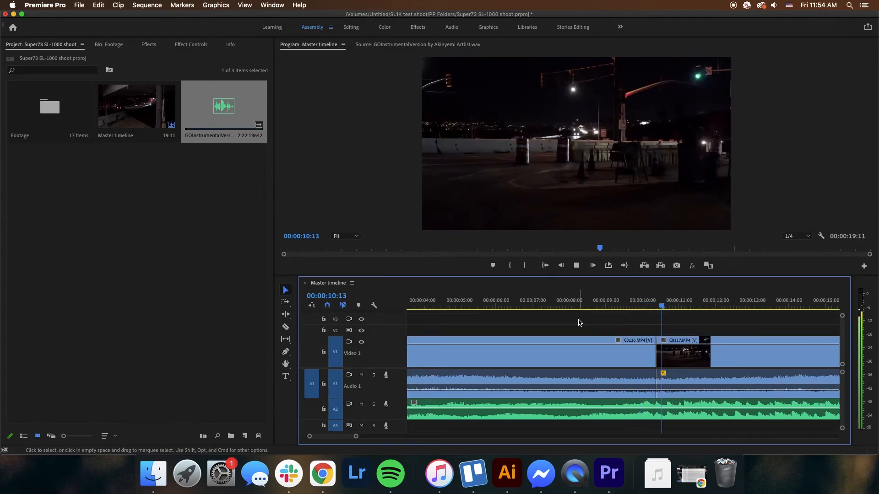
{"action": "left_click_drag", "start_coordinate": [625, 306], "coordinate": [611, 307]}
{"action": "key", "text": "space"}
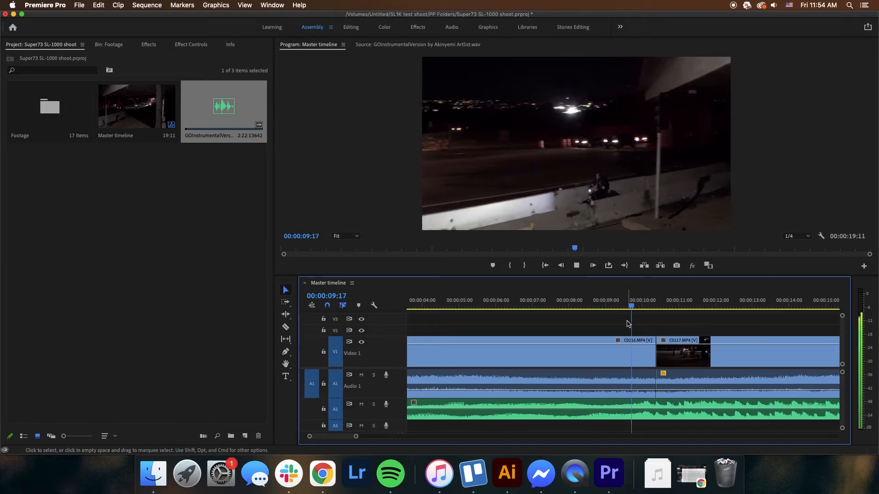
{"action": "left_click", "coordinate": [642, 307]}
{"action": "left_click_drag", "start_coordinate": [642, 307], "coordinate": [647, 308]}
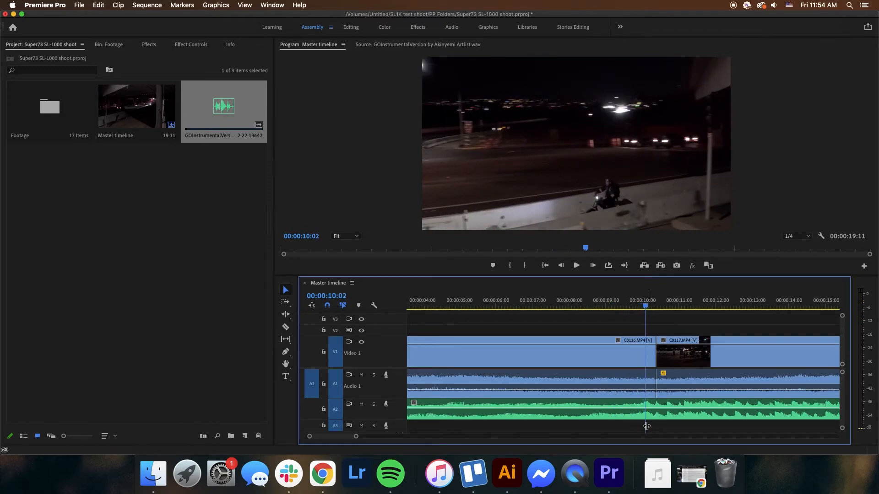
Increase the height of track A2 and trim the end of C0116 back to the beat at 00:00:10:01.
{"action": "left_click_drag", "start_coordinate": [401, 420], "coordinate": [401, 429]}
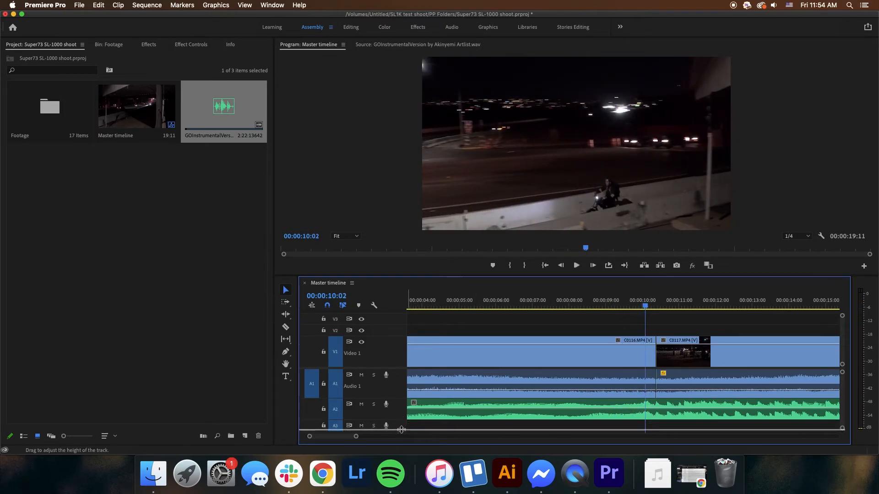
{"action": "scroll", "coordinate": [415, 421], "scroll_direction": "down", "scroll_amount": 3}
{"action": "scroll", "coordinate": [627, 397], "scroll_direction": "up", "scroll_amount": 2}
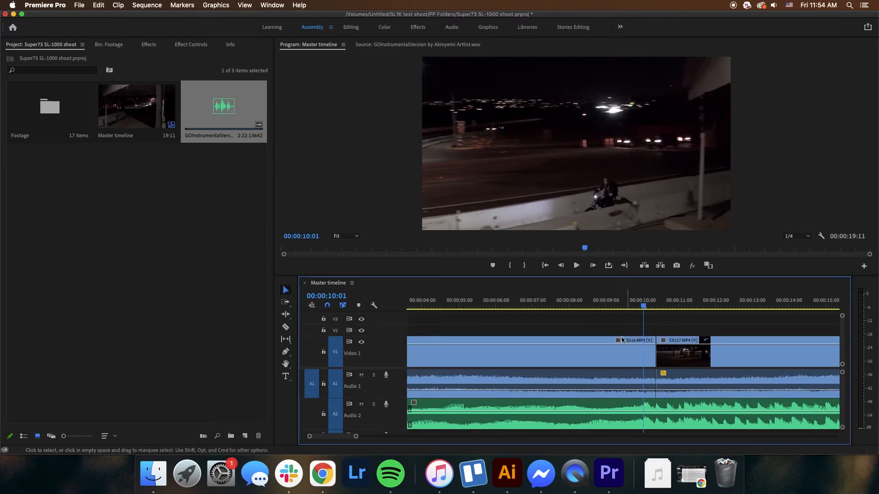
{"action": "left_click", "coordinate": [604, 350]}
{"action": "left_click_drag", "start_coordinate": [655, 354], "coordinate": [643, 356]}
Move C0117 back against the end of C0116 to close the gap, and undo the move.
{"action": "left_click_drag", "start_coordinate": [661, 321], "coordinate": [669, 371]}
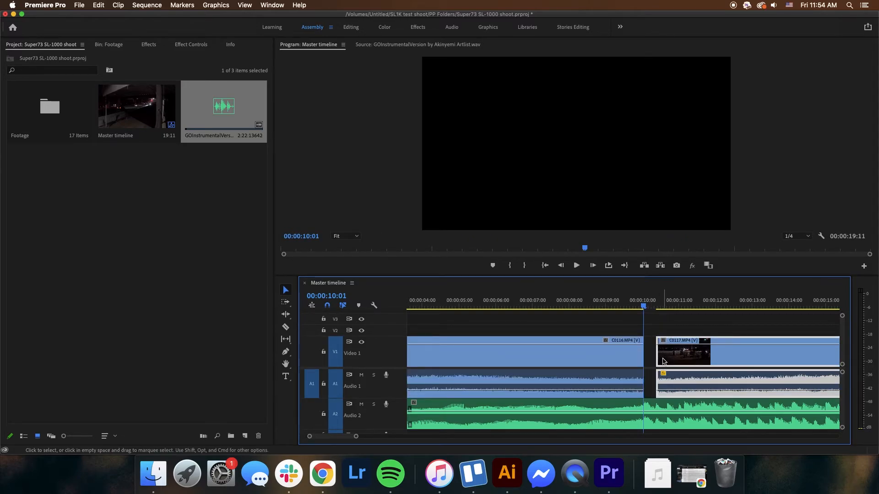
{"action": "left_click_drag", "start_coordinate": [656, 354], "coordinate": [644, 353]}
{"action": "left_click_drag", "start_coordinate": [644, 304], "coordinate": [652, 304]}
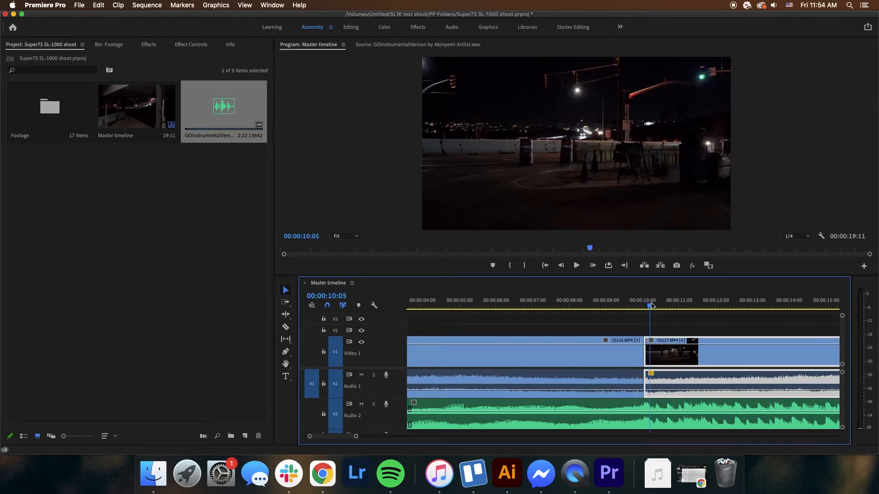
{"action": "key", "text": "super+z"}
Ripple delete the gap between C0116 and C0117 on the Master timeline.
{"action": "left_click_drag", "start_coordinate": [652, 305], "coordinate": [669, 306]}
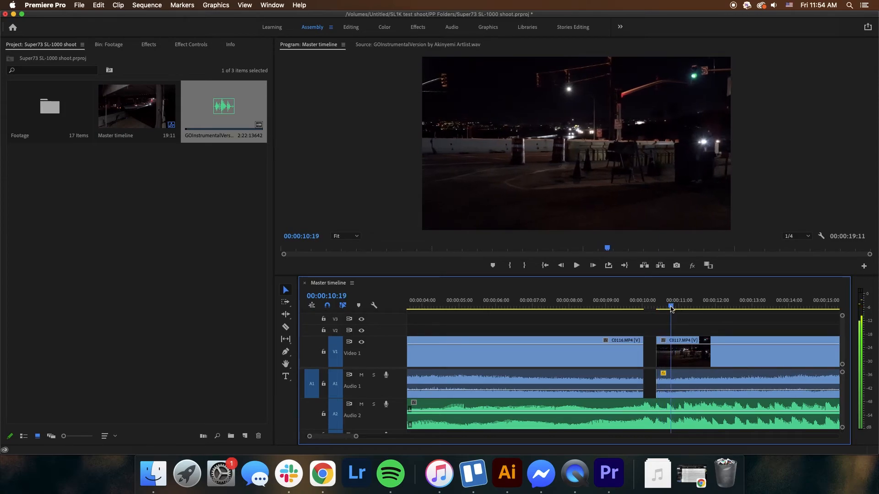
{"action": "right_click", "coordinate": [649, 354]}
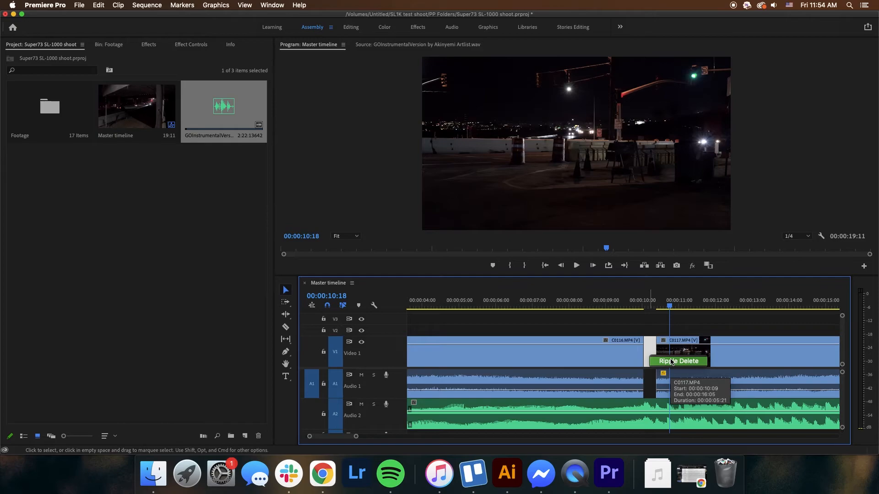
{"action": "left_click", "coordinate": [672, 362]}
Play through the tightened cut and replay the end of C0117 to locate the next music beat.
{"action": "left_click", "coordinate": [541, 306]}
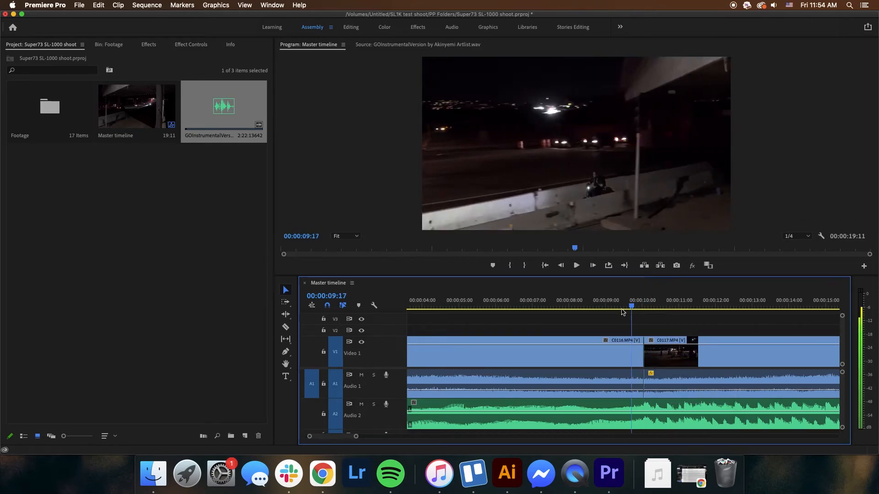
{"action": "left_click", "coordinate": [575, 269]}
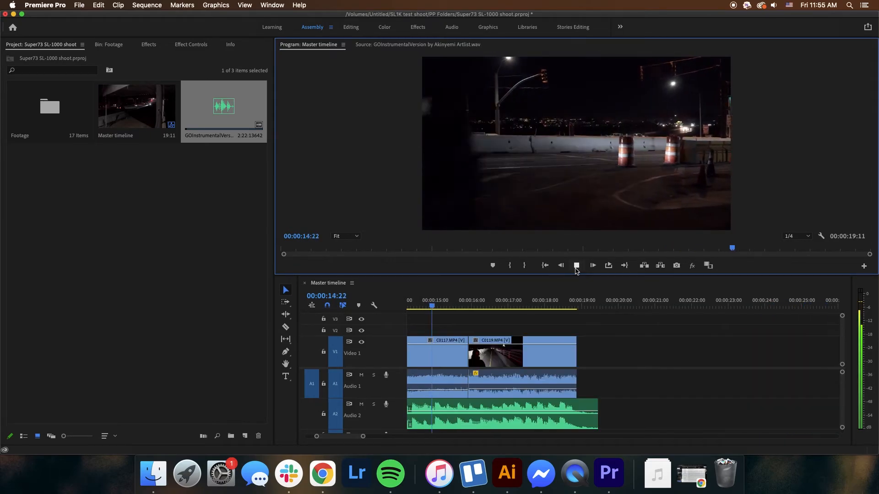
{"action": "left_click", "coordinate": [576, 269]}
{"action": "left_click_drag", "start_coordinate": [462, 304], "coordinate": [429, 304]}
{"action": "key", "text": "minus"}
{"action": "left_click", "coordinate": [515, 302]}
{"action": "left_click", "coordinate": [577, 265]}
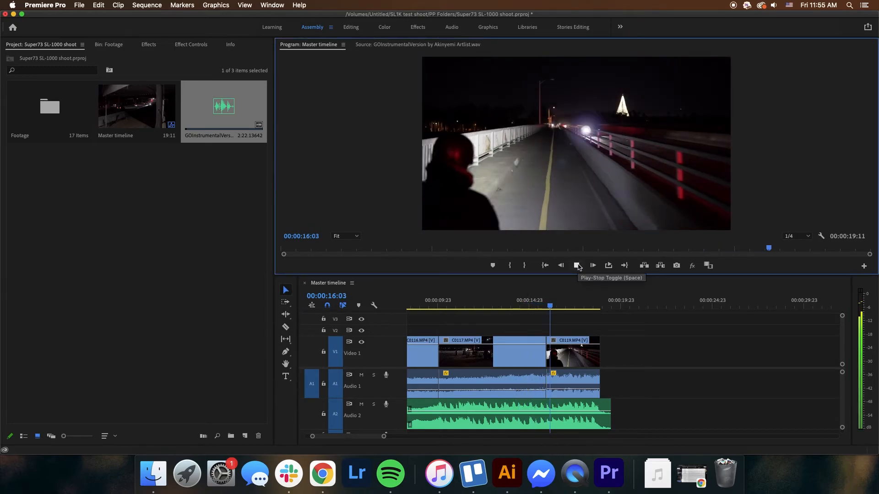
Trim the end of C0117 to the beat at 00:00:14:23 and move C0119 back against it.
{"action": "left_click", "coordinate": [524, 304]}
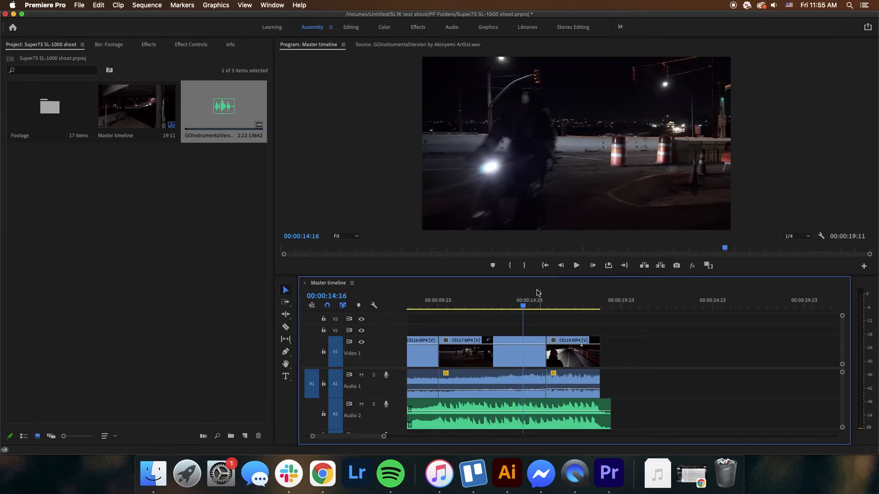
{"action": "left_click", "coordinate": [528, 302]}
{"action": "key", "text": "equal"}
{"action": "key", "text": "equal"}
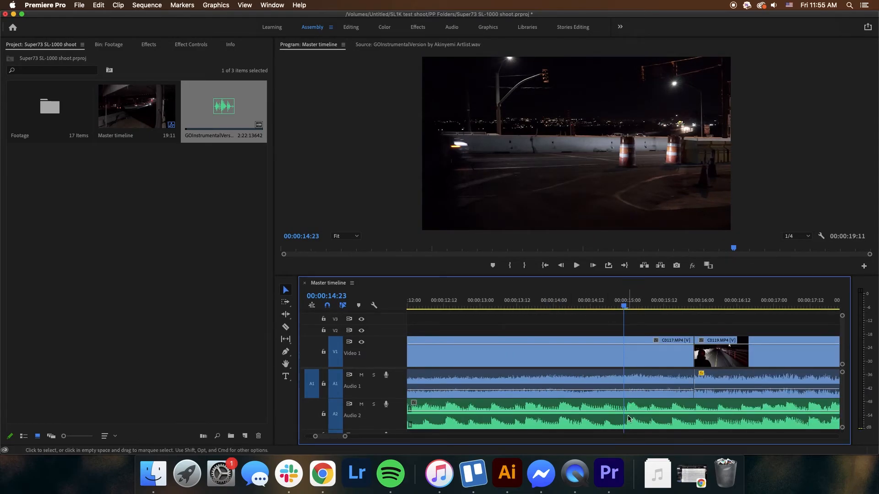
{"action": "left_click_drag", "start_coordinate": [693, 353], "coordinate": [625, 356]}
{"action": "left_click_drag", "start_coordinate": [722, 359], "coordinate": [650, 362]}
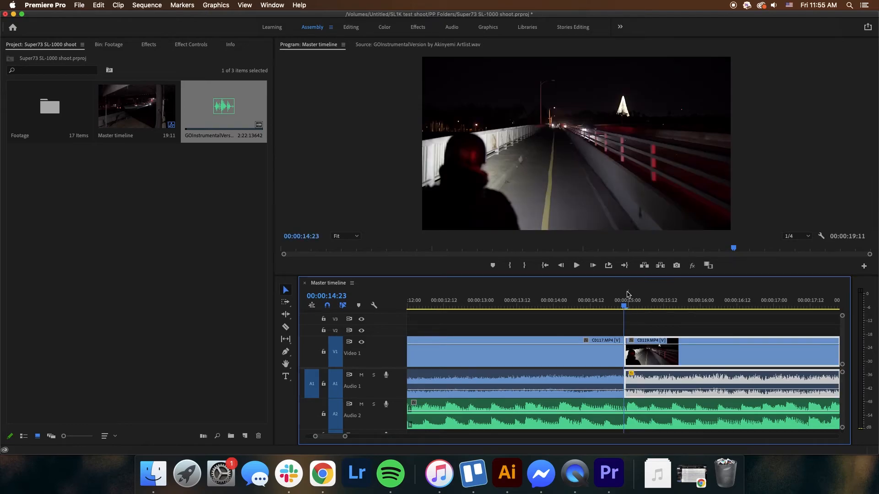
Replay the cut from C0117 to C0119 and scrub just before it to check its timing against the music.
{"action": "left_click_drag", "start_coordinate": [626, 300], "coordinate": [578, 304]}
{"action": "key", "text": "minus"}
{"action": "key", "text": "minus"}
{"action": "key", "text": "space"}
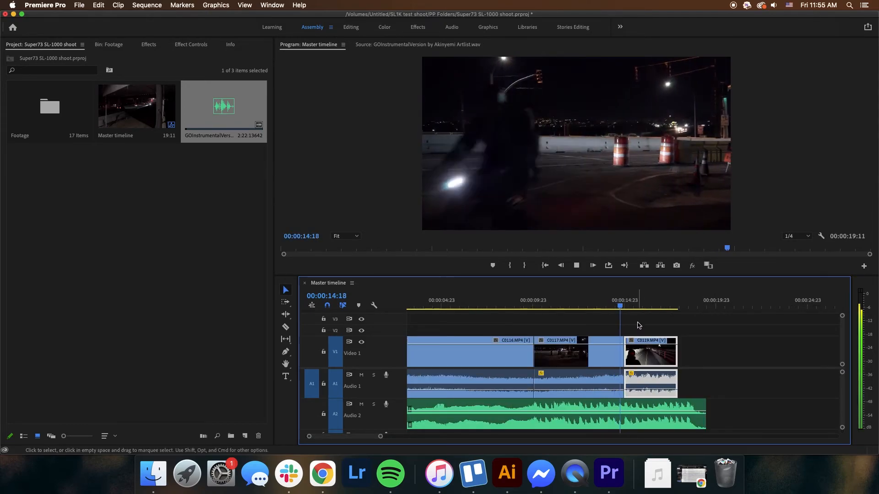
{"action": "left_click", "coordinate": [607, 309]}
{"action": "mouse_move", "coordinate": [611, 310]}
{"action": "left_mouse_down"}
{"action": "mouse_move", "coordinate": [626, 310]}
{"action": "mouse_move", "coordinate": [619, 309]}
{"action": "left_mouse_up"}
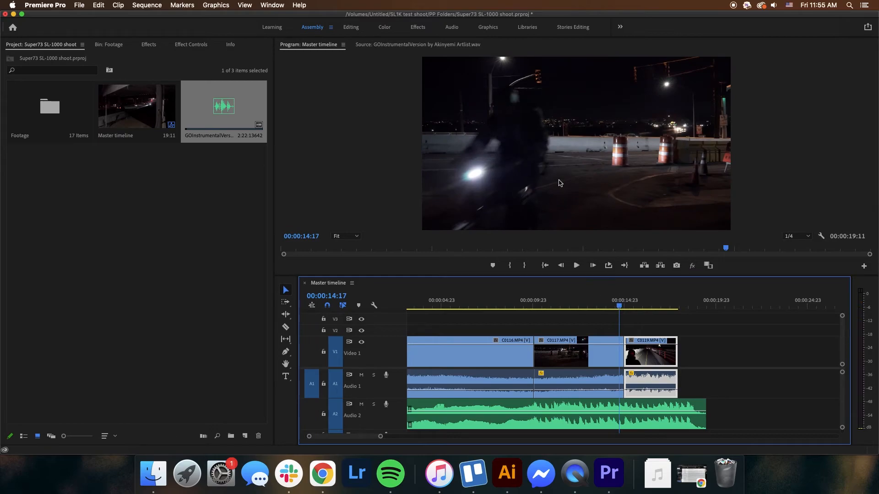
Shorten the end of C0117 slightly, keep C0119 against it, and replay the cut to the end of the edit.
{"action": "left_click_drag", "start_coordinate": [620, 307], "coordinate": [623, 357]}
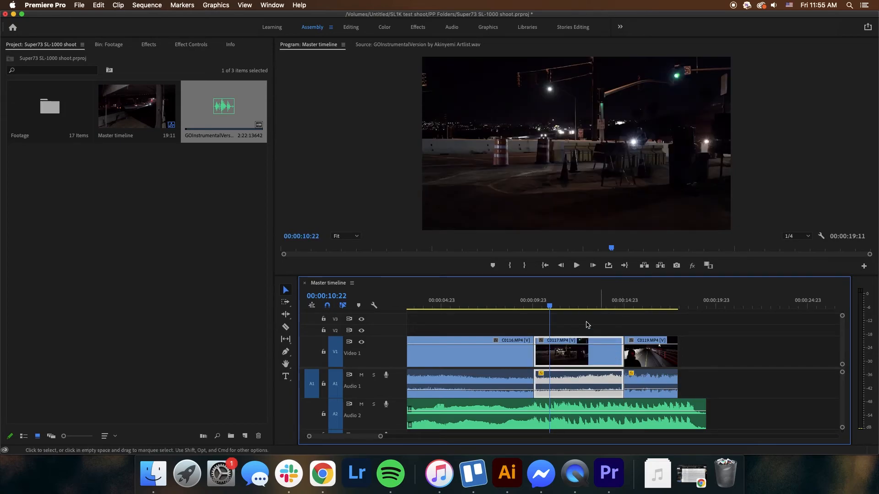
{"action": "left_click_drag", "start_coordinate": [550, 305], "coordinate": [606, 314]}
{"action": "key", "text": "space"}
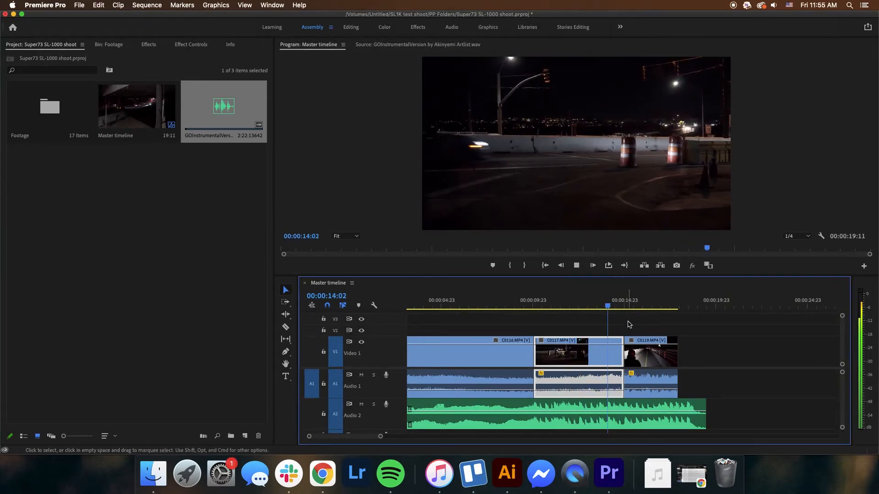
{"action": "key", "text": "space"}
{"action": "left_click_drag", "start_coordinate": [622, 303], "coordinate": [602, 308]}
{"action": "key", "text": "space"}
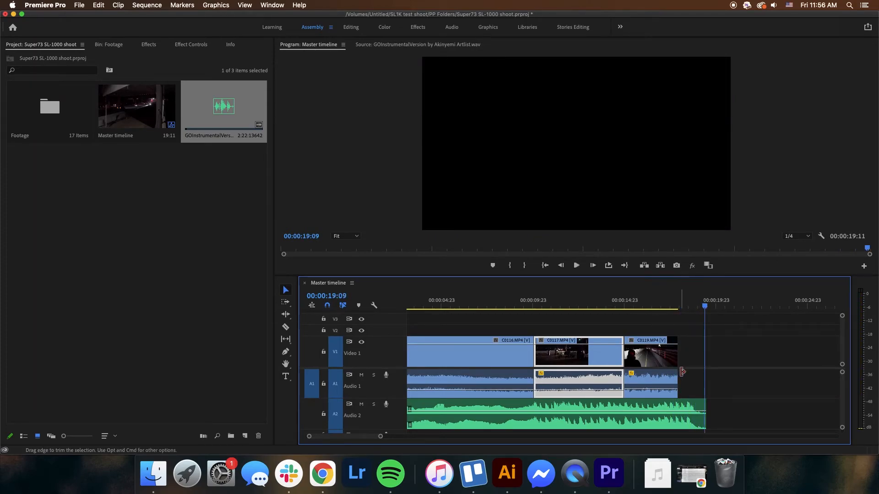
Try to move C0116 and the following video clips about one second later from the timeline start, and undo the move.
{"action": "left_click", "coordinate": [693, 362]}
{"action": "key", "text": "minus"}
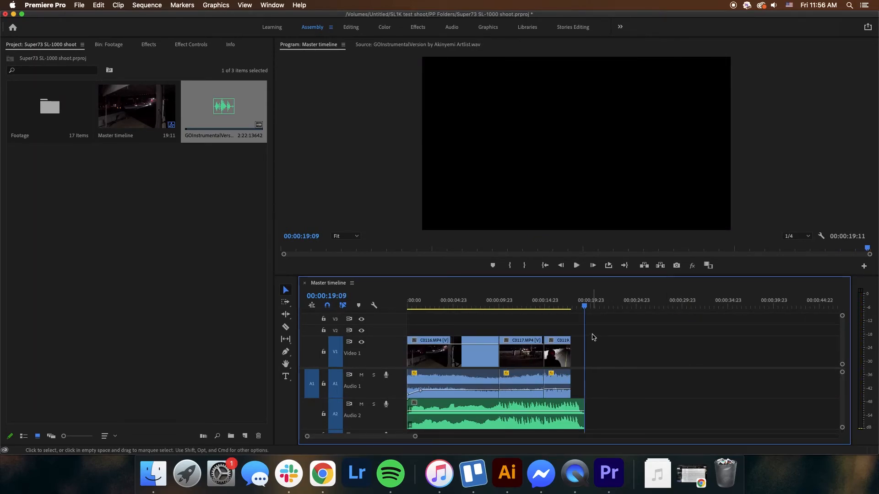
{"action": "key", "text": "Home"}
{"action": "key", "text": "equal"}
{"action": "key", "text": "equal"}
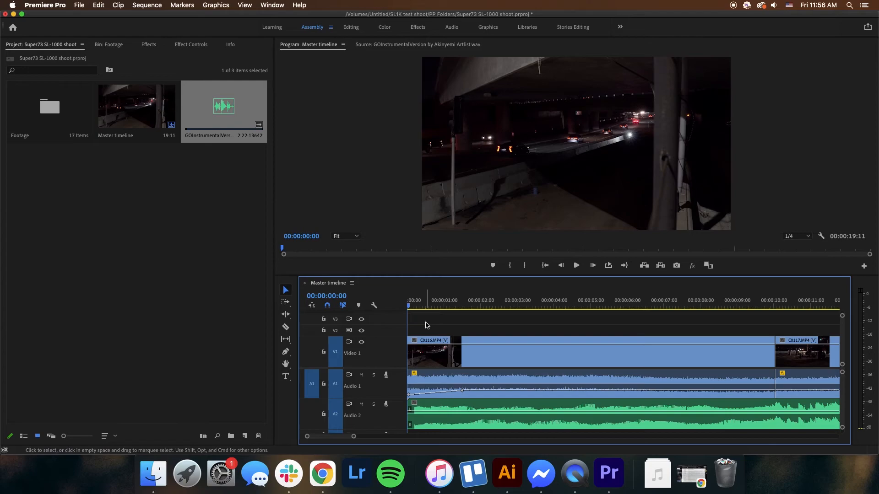
{"action": "left_click_drag", "start_coordinate": [425, 325], "coordinate": [437, 401]}
{"action": "left_click", "coordinate": [435, 327]}
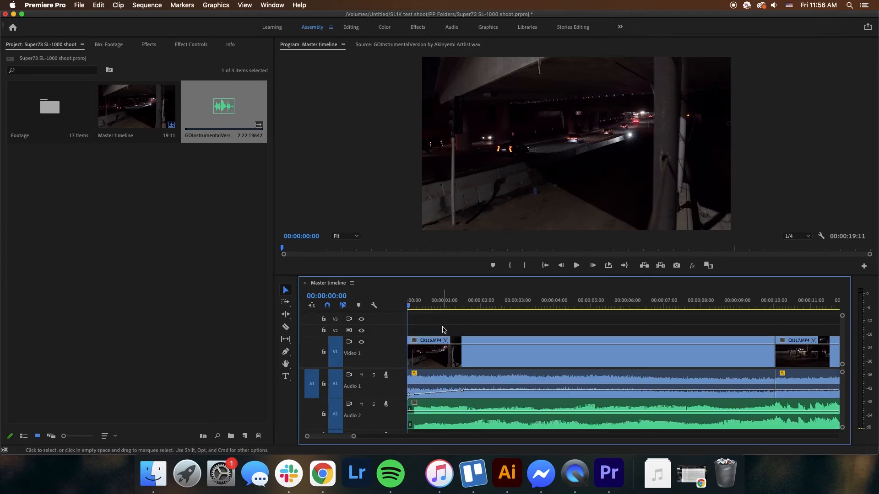
{"action": "left_click", "coordinate": [425, 363]}
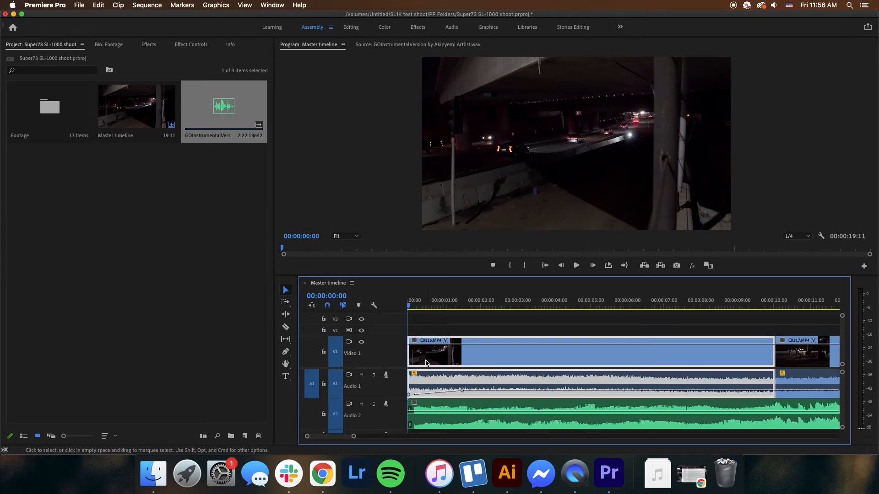
{"action": "left_click_drag", "start_coordinate": [425, 358], "coordinate": [452, 360]}
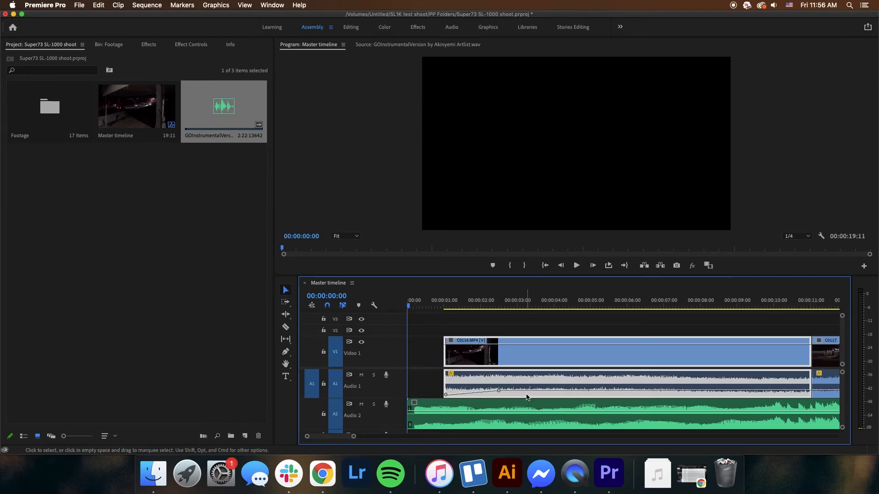
{"action": "key", "text": "super+z"}
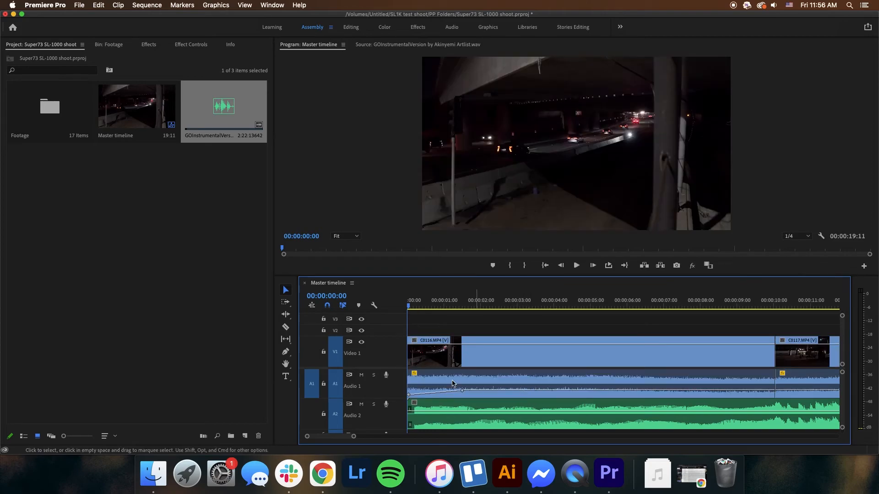
Shift all clips and the music about 8 frames later with Track Select Forward and play the opening.
{"action": "left_click", "coordinate": [286, 306]}
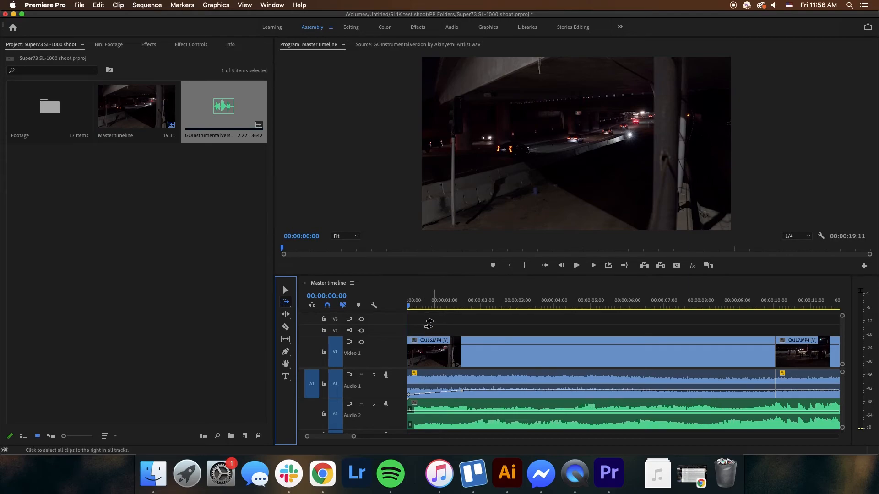
{"action": "left_click_drag", "start_coordinate": [414, 351], "coordinate": [433, 353]}
{"action": "left_click", "coordinate": [285, 290]}
{"action": "left_click", "coordinate": [577, 266]}
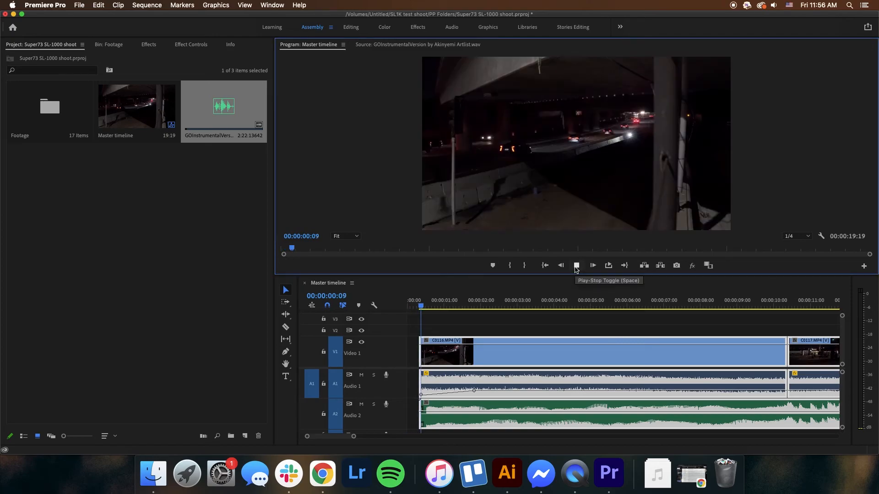
{"action": "left_click", "coordinate": [576, 265]}
Add two opacity keyframes near the start of C0116 and lower the first one to fade in from black.
{"action": "key", "text": "p"}
{"action": "left_click", "coordinate": [460, 344]}
{"action": "left_click", "coordinate": [418, 345]}
{"action": "left_click_drag", "start_coordinate": [420, 344], "coordinate": [420, 365]}
{"action": "key", "text": "v"}
Play the opening from the timeline start to check the fade-in of C0116, and return to the start.
{"action": "key", "text": "Home"}
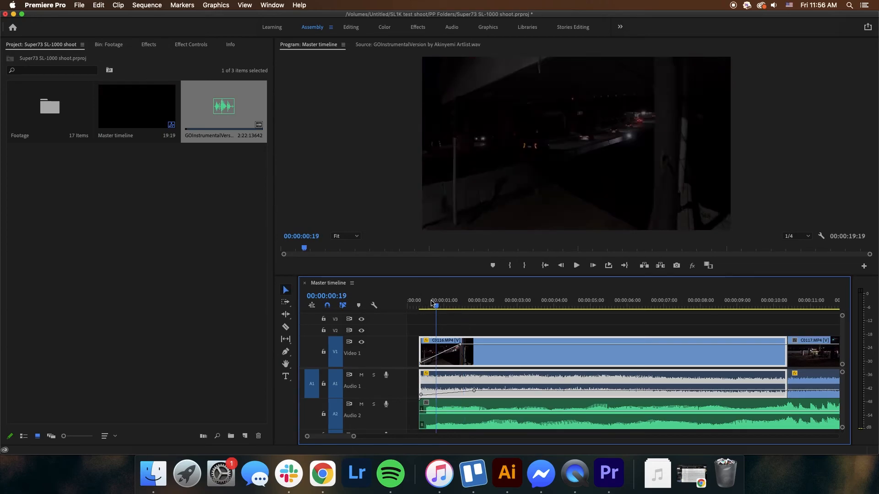
{"action": "left_click", "coordinate": [577, 269]}
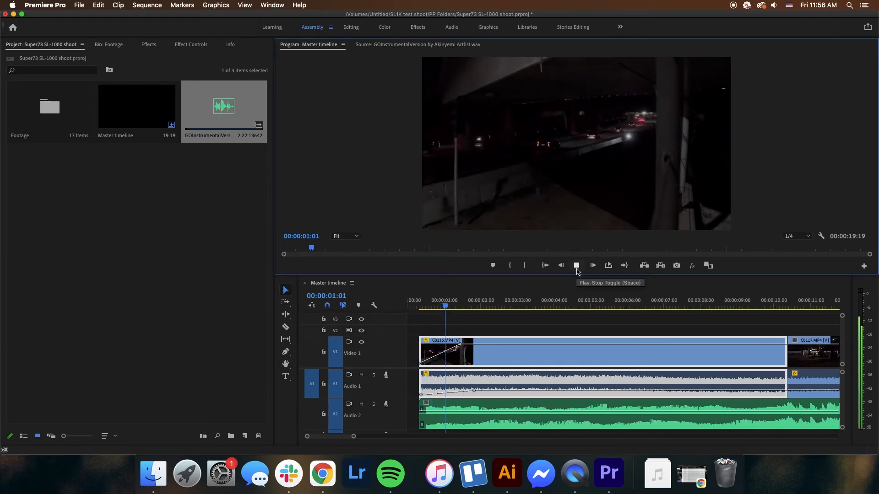
{"action": "left_click", "coordinate": [577, 269]}
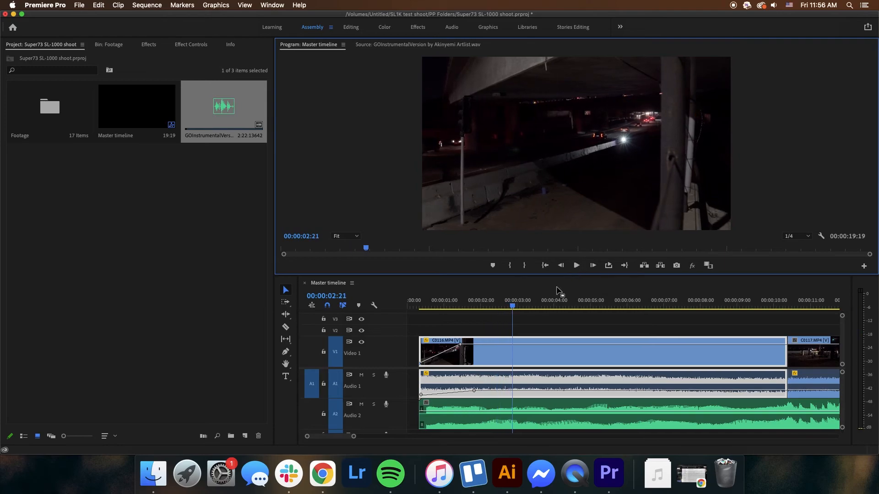
{"action": "left_click", "coordinate": [474, 328]}
{"action": "key", "text": "Home"}
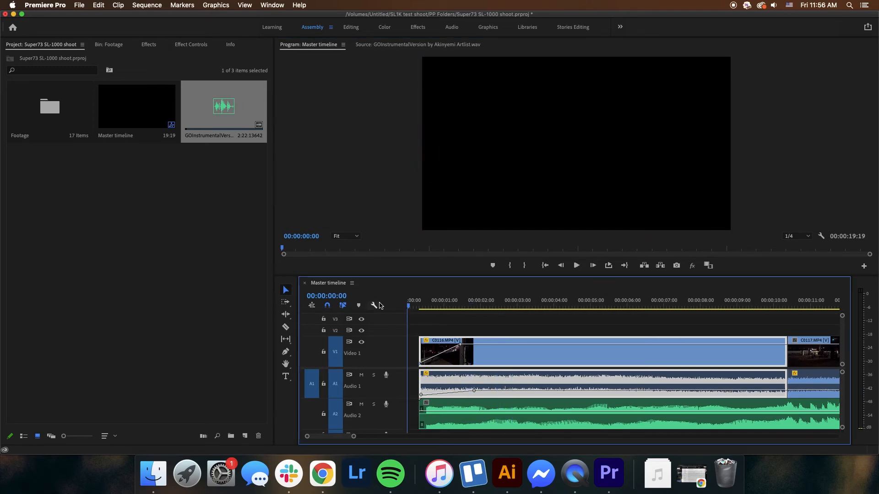
Select everything in the timeline and set the sequence In point at 00:00:00:00.
{"action": "key", "text": "super+a"}
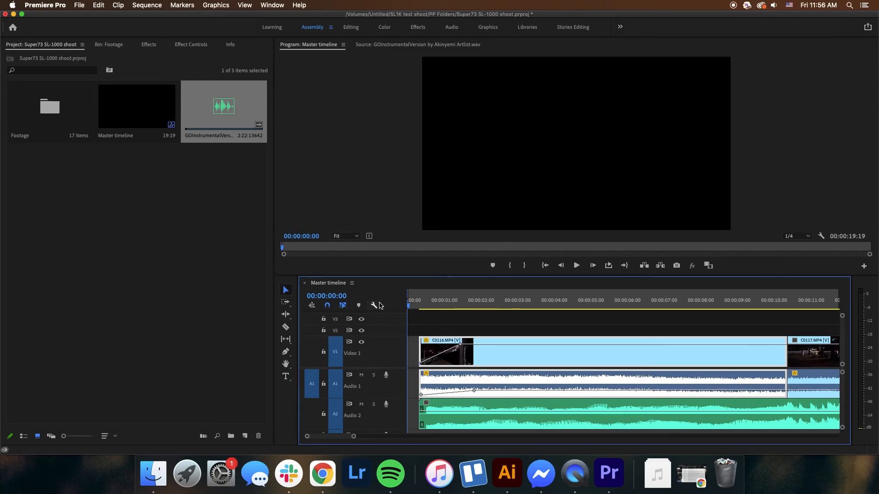
{"action": "mouse_move", "coordinate": [408, 298]}
{"action": "left_mouse_down"}
{"action": "mouse_move", "coordinate": [419, 298]}
{"action": "mouse_move", "coordinate": [409, 298]}
{"action": "left_mouse_up"}
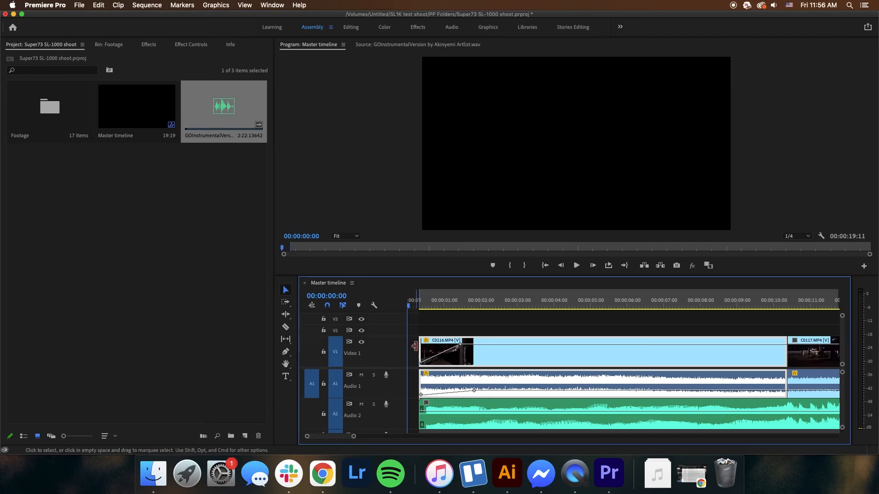
{"action": "left_click_drag", "start_coordinate": [418, 298], "coordinate": [408, 300]}
{"action": "key", "text": "minus"}
{"action": "key", "text": "minus"}
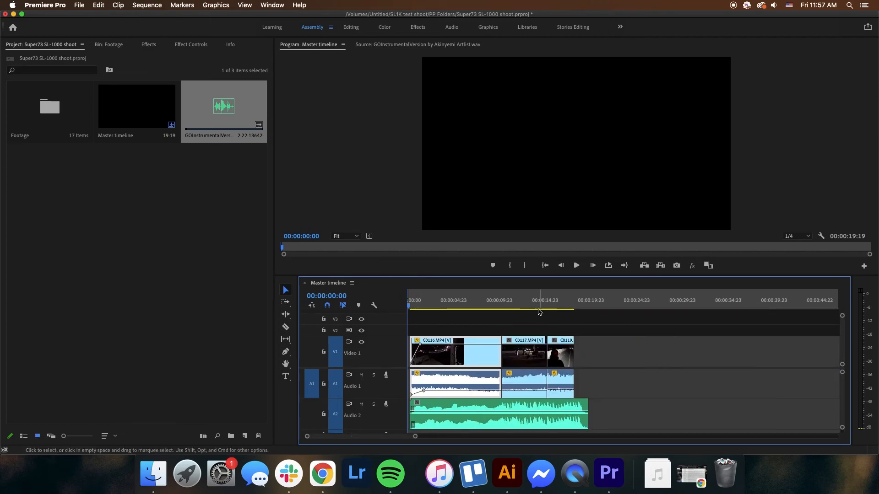
Set the sequence Out point at the end of the music at 00:00:19:19 and briefly play part of C0116.
{"action": "left_click_drag", "start_coordinate": [539, 312], "coordinate": [590, 312]}
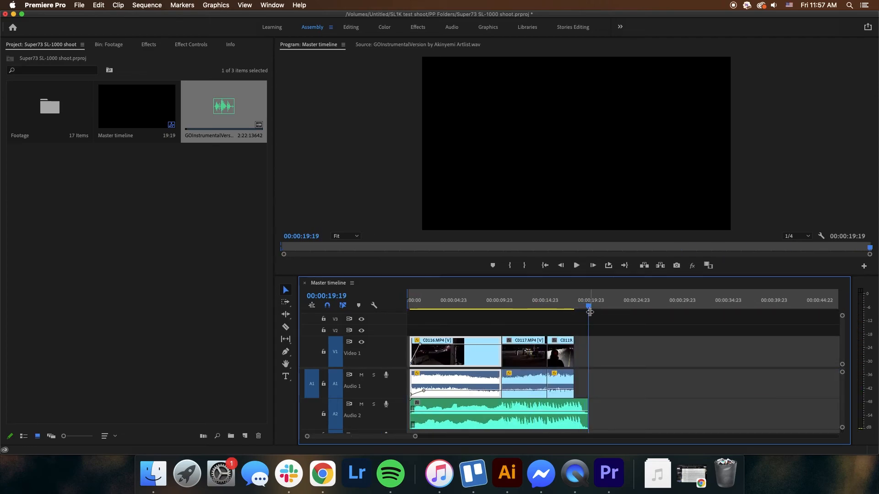
{"action": "key", "text": "equal"}
{"action": "key", "text": "equal"}
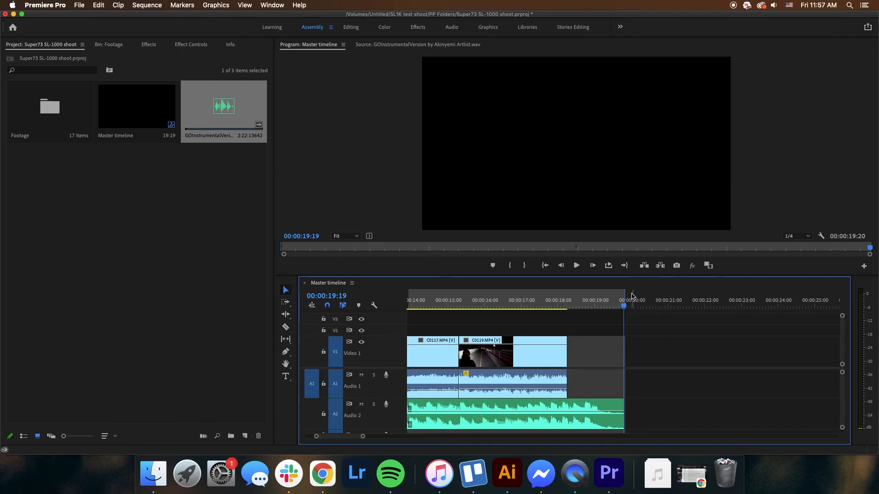
{"action": "key", "text": "minus"}
{"action": "key", "text": "minus"}
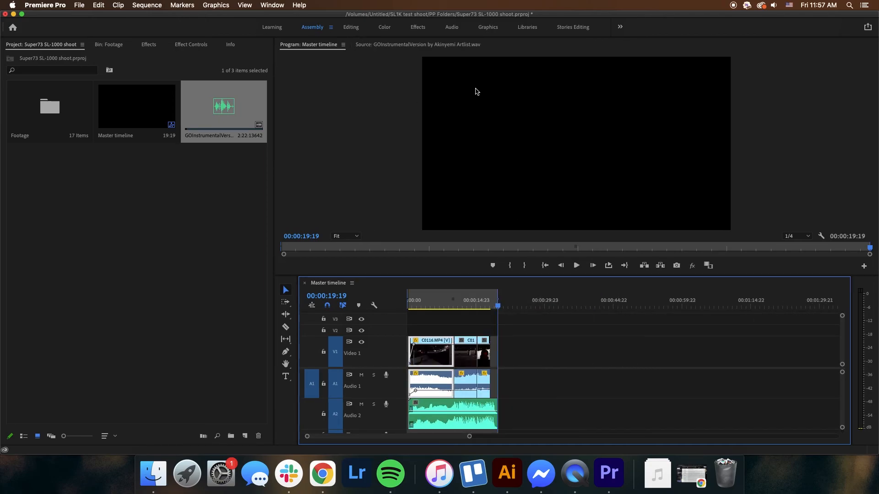
{"action": "left_click_drag", "start_coordinate": [453, 303], "coordinate": [419, 306]}
{"action": "key", "text": "equal"}
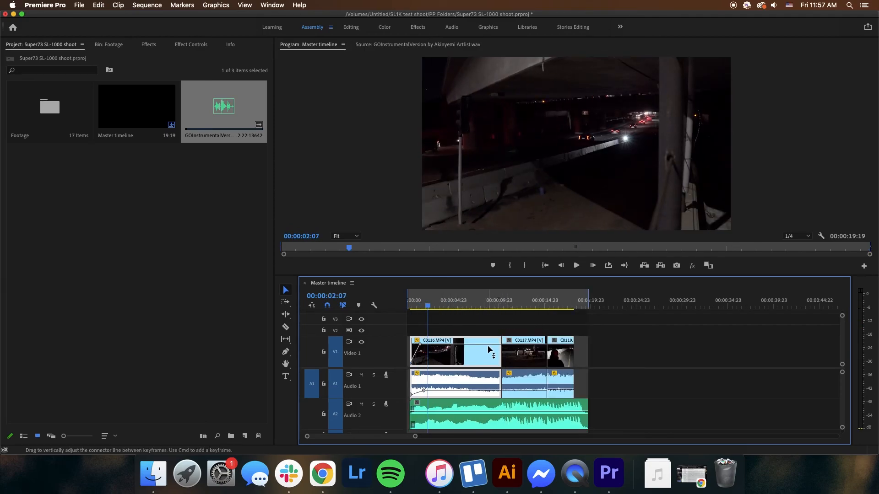
{"action": "key", "text": "space"}
{"action": "key", "text": "space"}
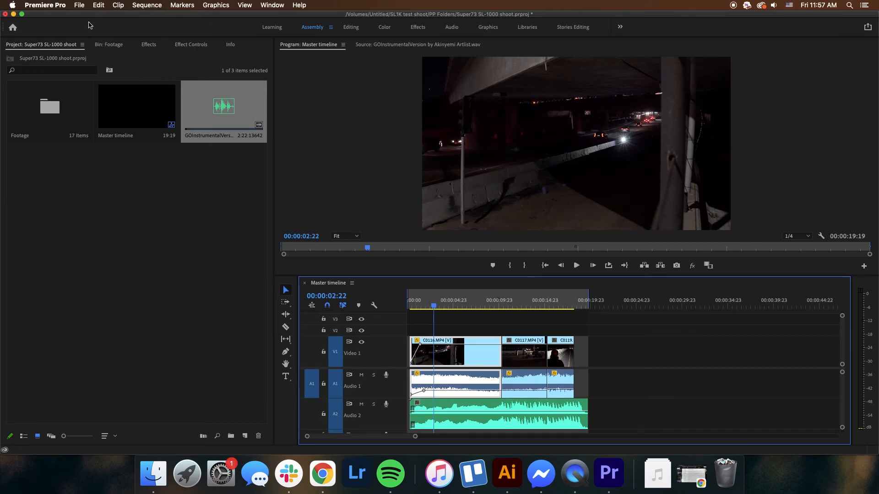
Open the media export settings for the Master timeline, choose the H.264 format, and review the preview and video settings.
{"action": "left_click", "coordinate": [78, 6]}
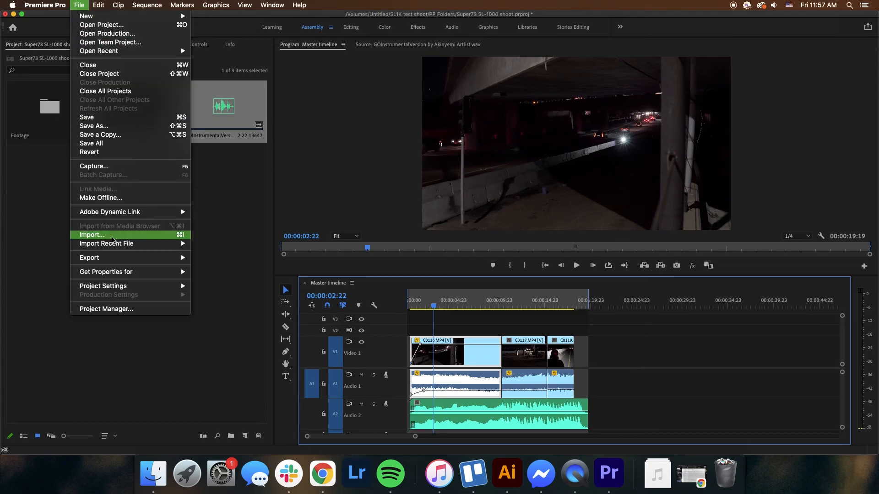
{"action": "mouse_move", "coordinate": [116, 259]}
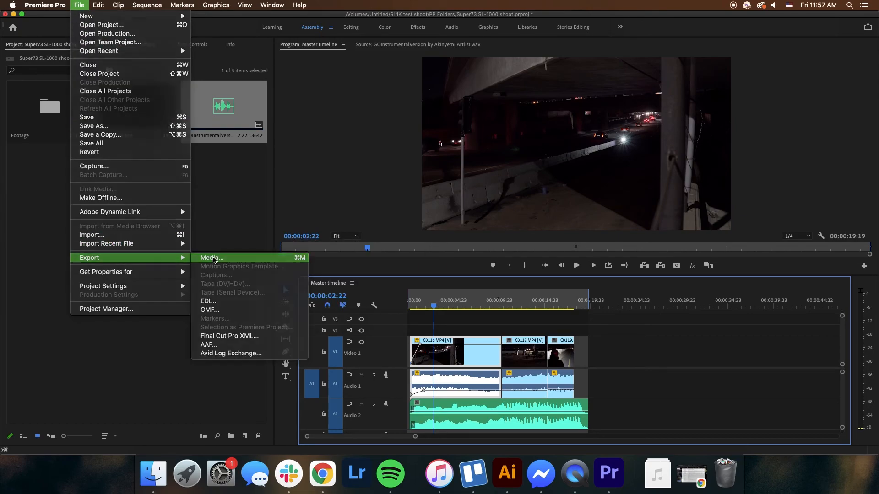
{"action": "left_click", "coordinate": [213, 259]}
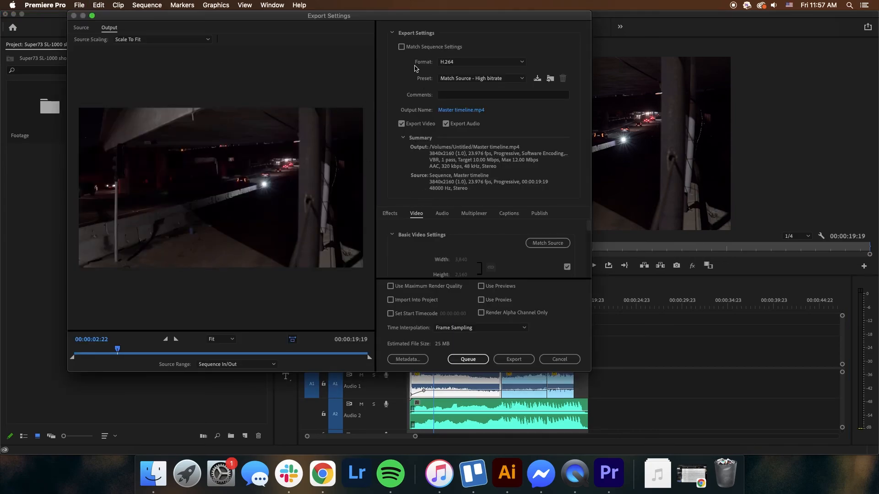
{"action": "left_click", "coordinate": [456, 64]}
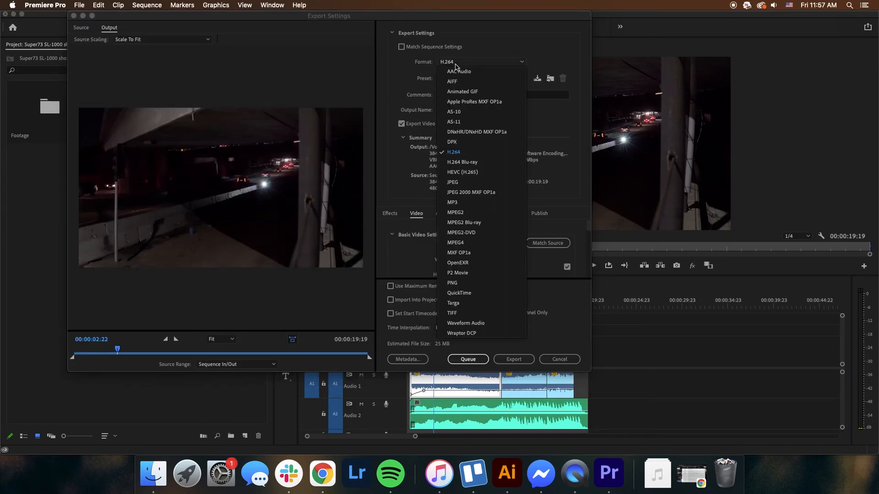
{"action": "left_click", "coordinate": [464, 153]}
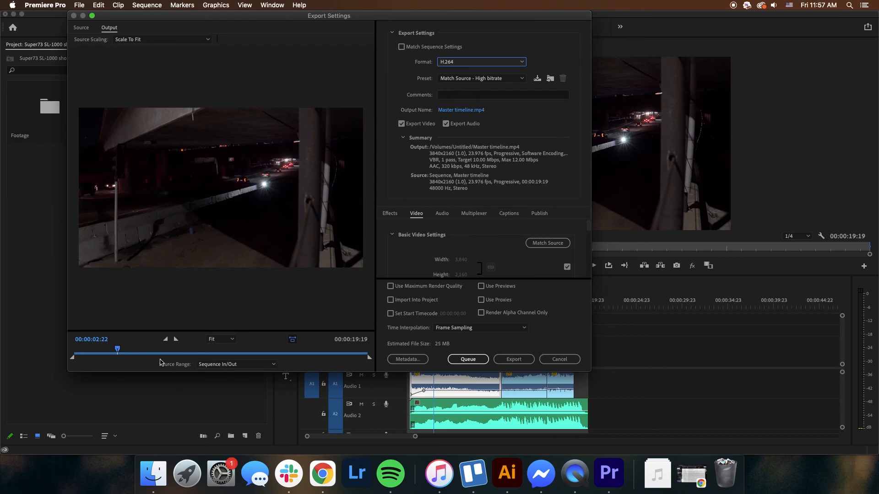
{"action": "left_click_drag", "start_coordinate": [117, 351], "coordinate": [100, 352]}
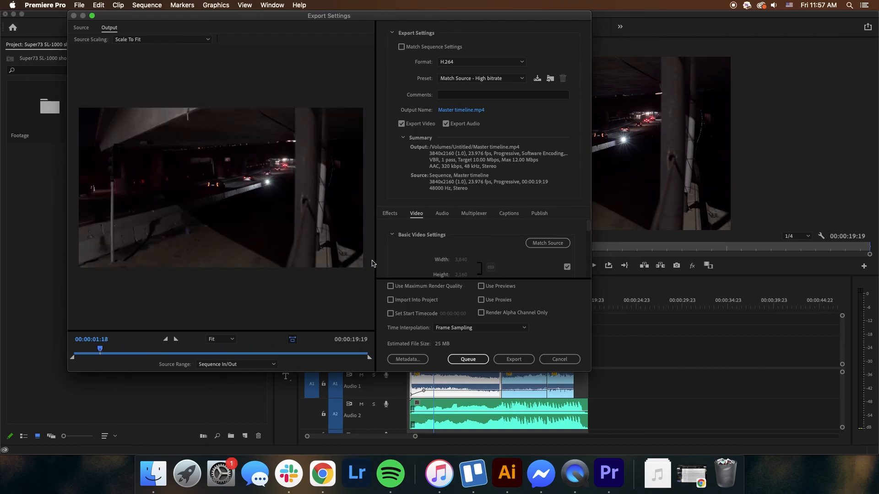
{"action": "scroll", "coordinate": [438, 252], "scroll_direction": "down", "scroll_amount": 1}
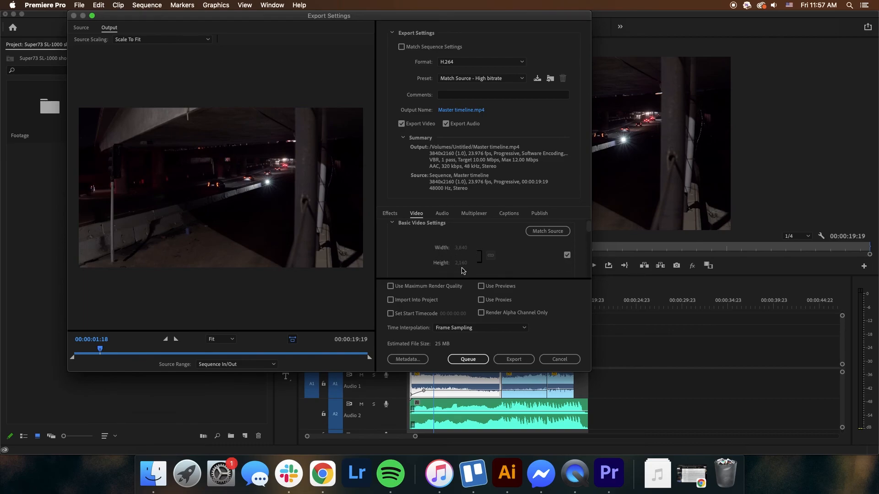
{"action": "scroll", "coordinate": [455, 255], "scroll_direction": "up", "scroll_amount": 1}
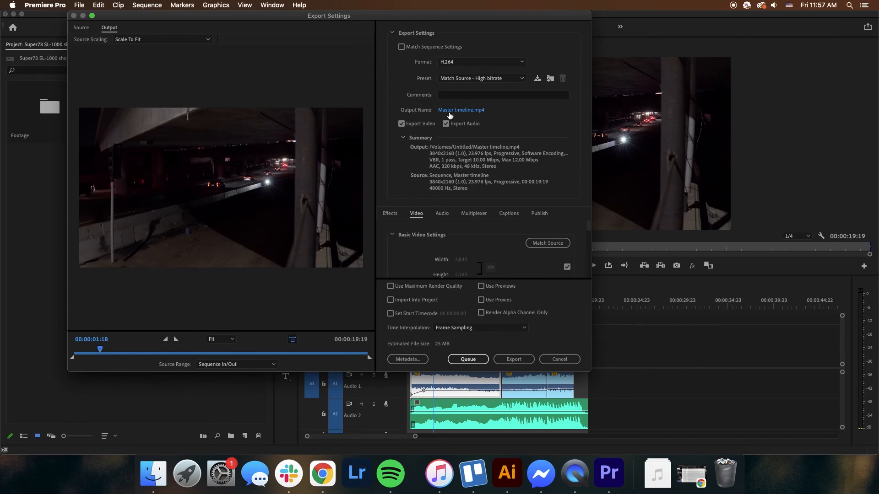
Name the export file Super73 Ride and save its location in the SL1K test shoot folder.
{"action": "type", "text": "Super73 Ride"}
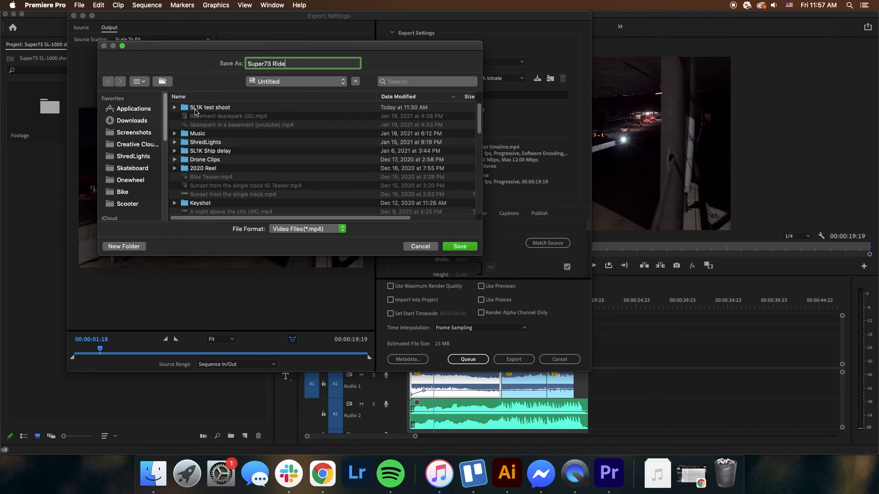
{"action": "left_click", "coordinate": [197, 110]}
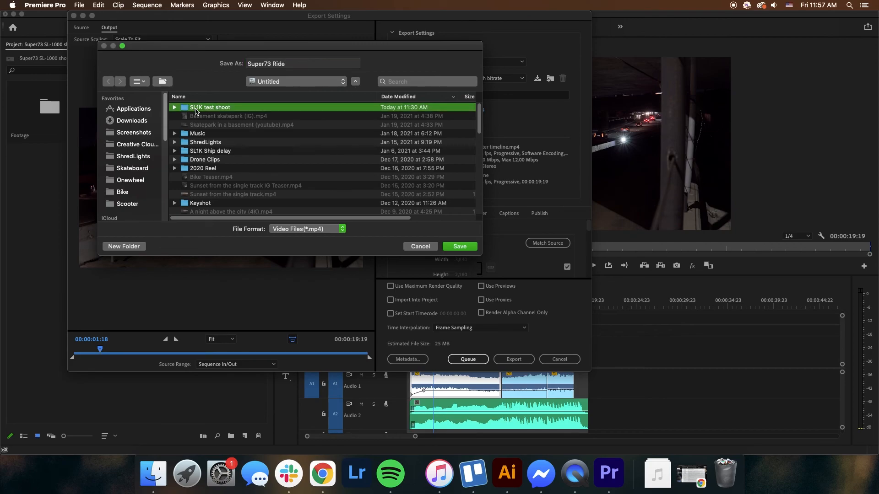
{"action": "double_click", "coordinate": [197, 111]}
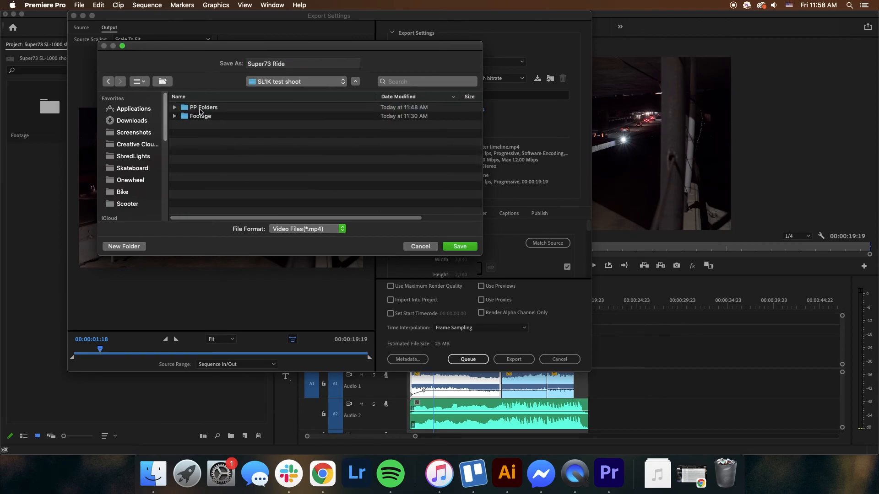
{"action": "left_click", "coordinate": [459, 247]}
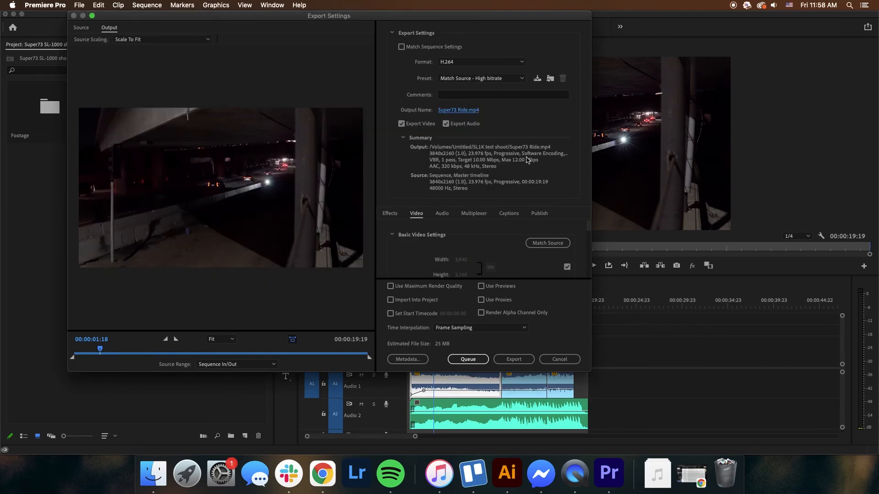
Start the Super73 Ride.mp4 export, cancel the encoding, and leave the export settings for the timeline start.
{"action": "left_click", "coordinate": [514, 357]}
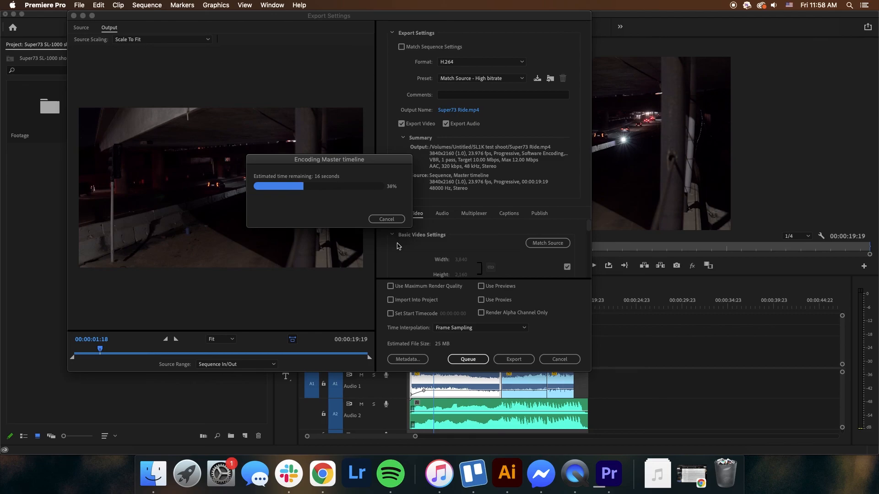
{"action": "left_click", "coordinate": [386, 219]}
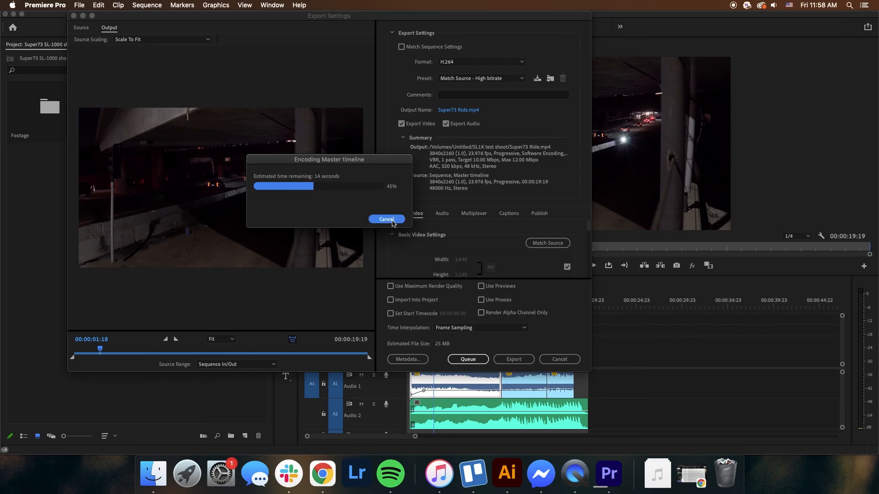
{"action": "left_click", "coordinate": [556, 359]}
{"action": "key", "text": "Home"}
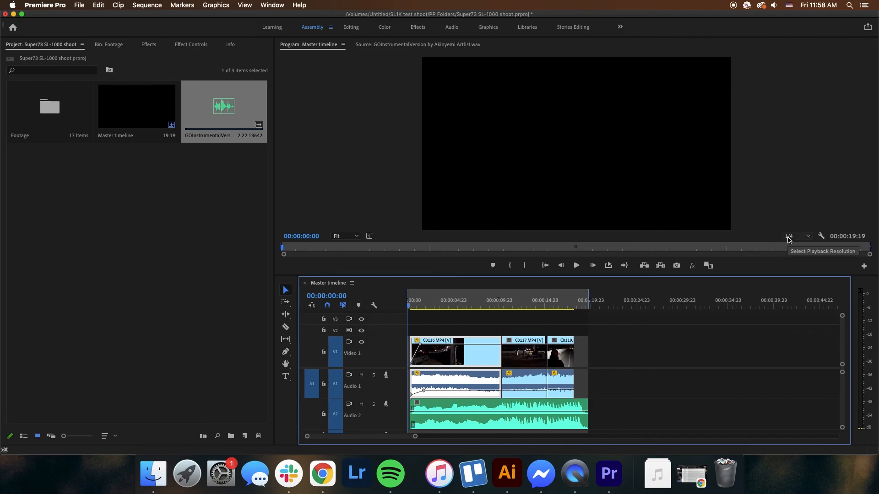
Move the playhead to 00:00:02:00, switch the program playback resolution to Full, and return it to 1/4.
{"action": "left_click", "coordinate": [425, 303]}
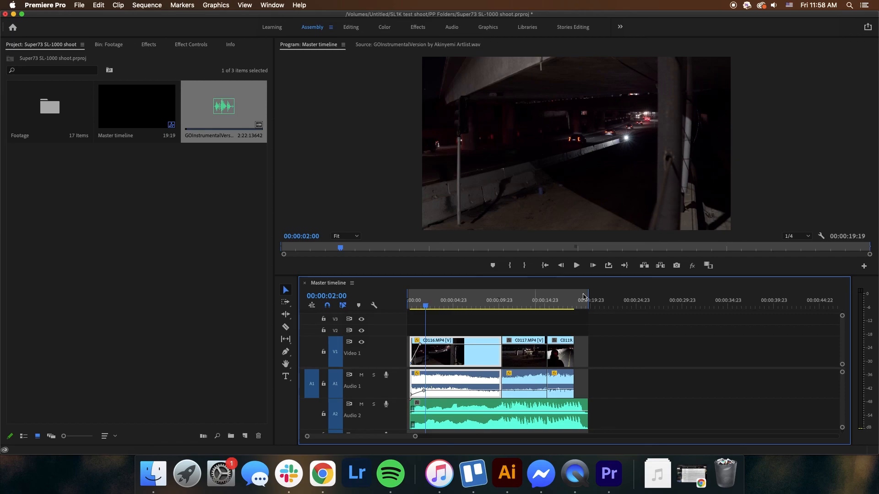
{"action": "left_click", "coordinate": [796, 236]}
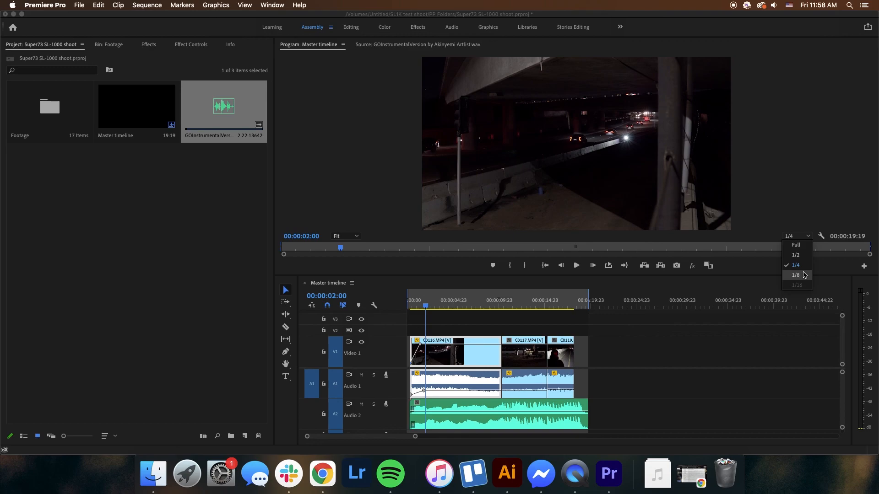
{"action": "left_click", "coordinate": [804, 247]}
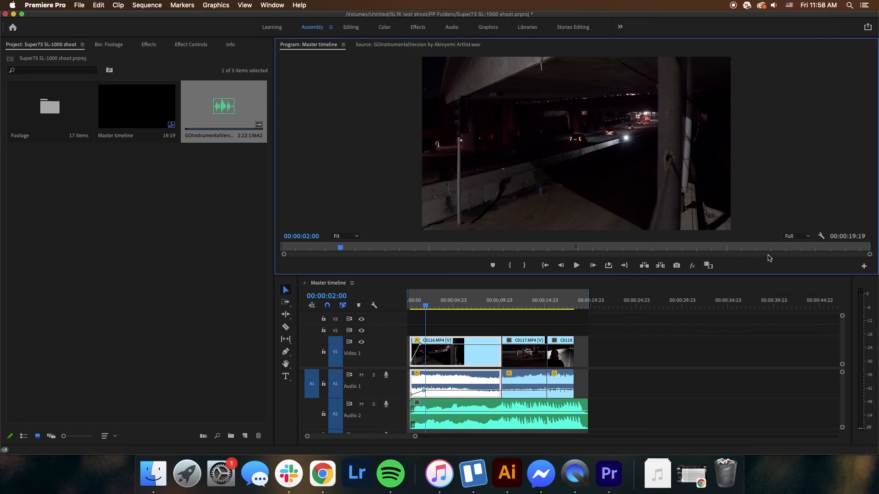
{"action": "left_click", "coordinate": [794, 240]}
{"action": "left_click", "coordinate": [805, 265]}
Pull the sequence Out point back to the timeline start for an 8-frame In-to-Out range, and move the playhead to 00:00:15:13.
{"action": "left_click", "coordinate": [455, 327]}
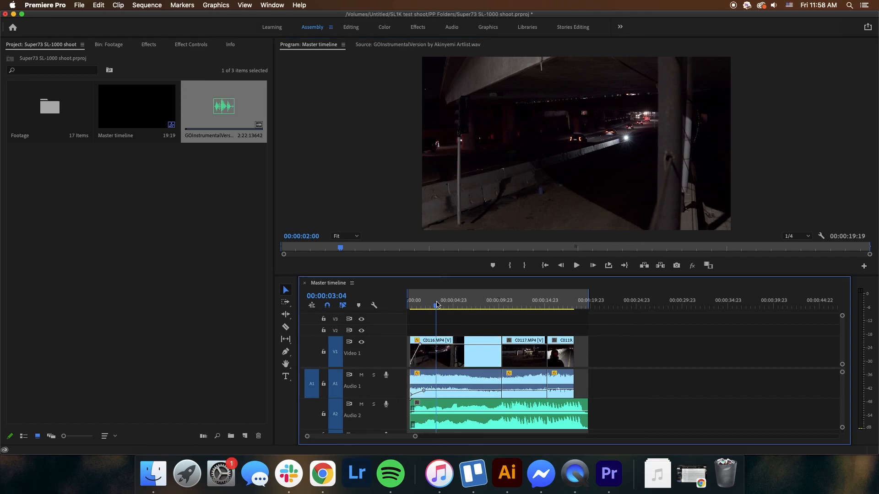
{"action": "left_click", "coordinate": [455, 305]}
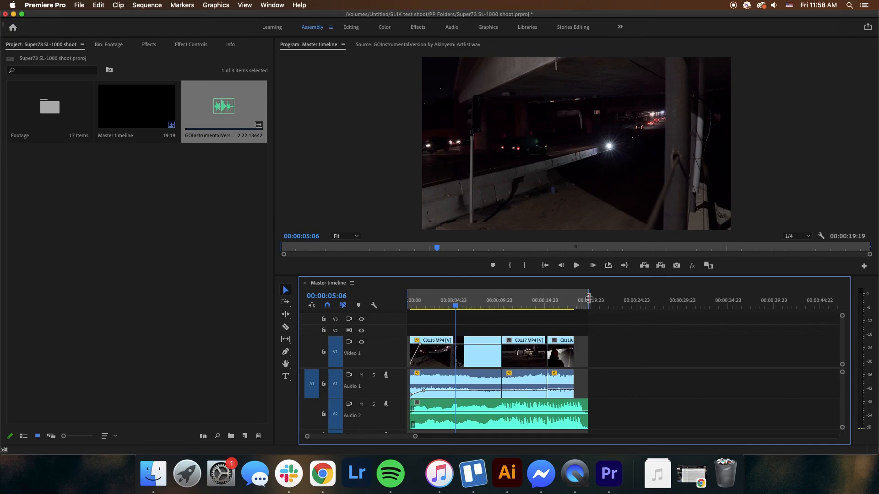
{"action": "left_click_drag", "start_coordinate": [589, 298], "coordinate": [385, 303]}
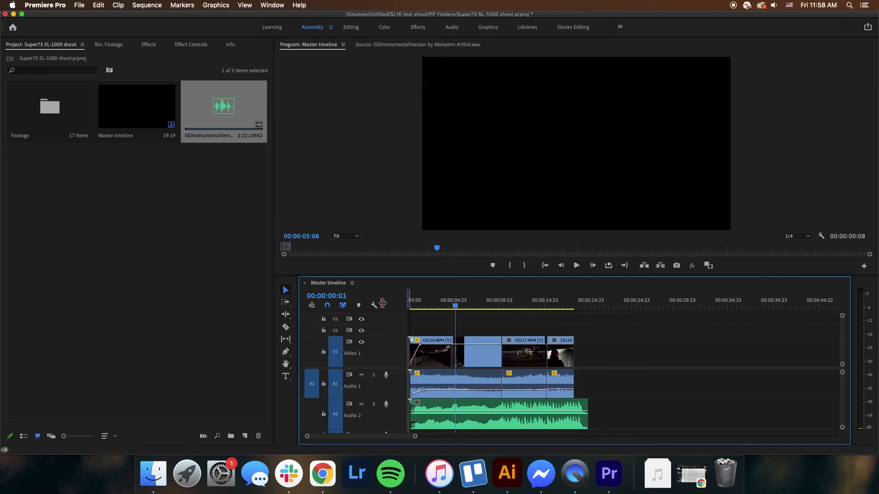
{"action": "left_click_drag", "start_coordinate": [447, 303], "coordinate": [550, 315]}
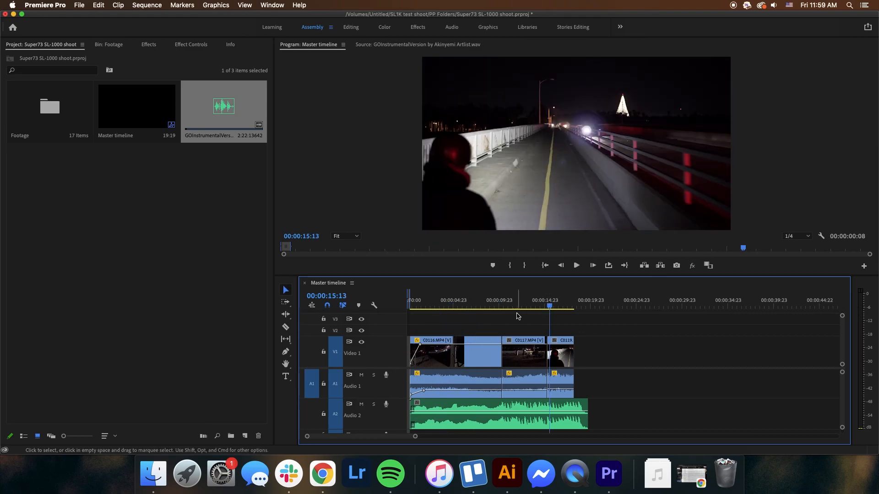
Open the Footage bin, load C0120.MP4 for source viewing, and preview it at 17:52:11:07.
{"action": "left_click", "coordinate": [198, 301]}
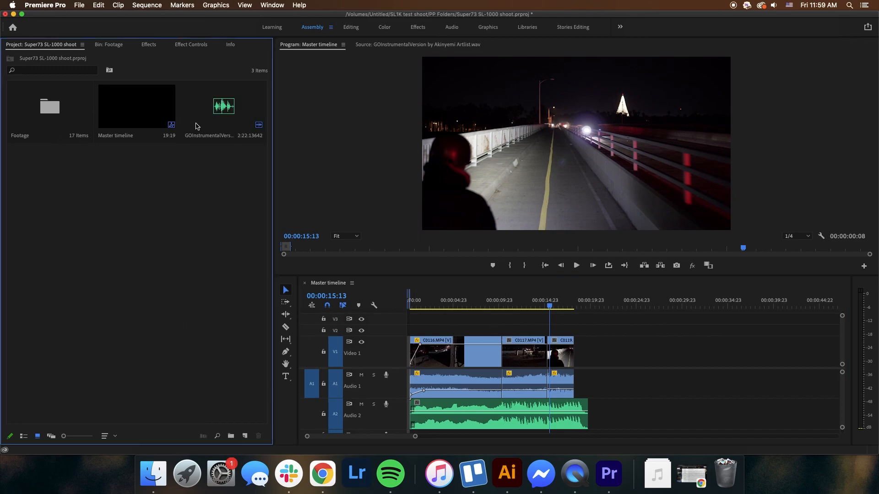
{"action": "double_click", "coordinate": [65, 108]}
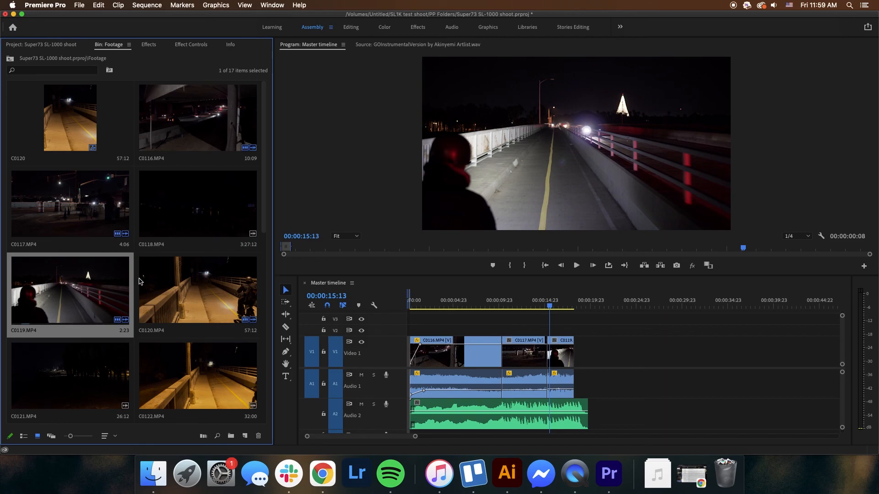
{"action": "double_click", "coordinate": [152, 281]}
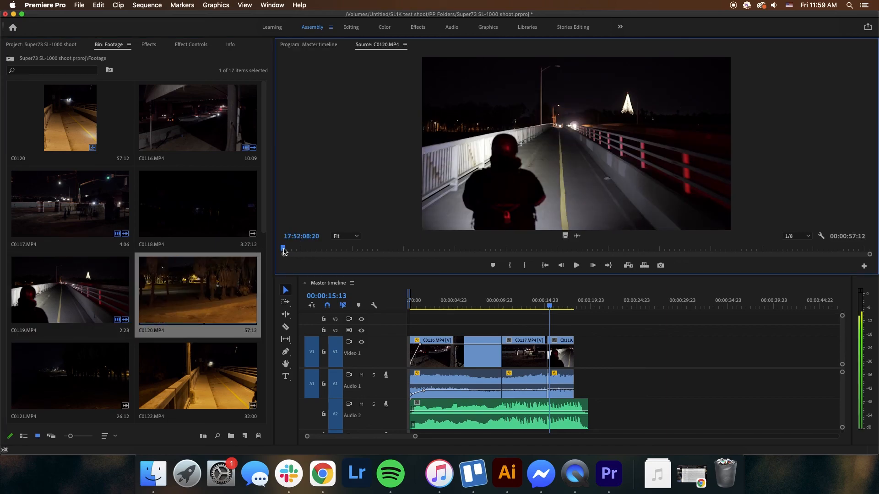
{"action": "left_click", "coordinate": [307, 250]}
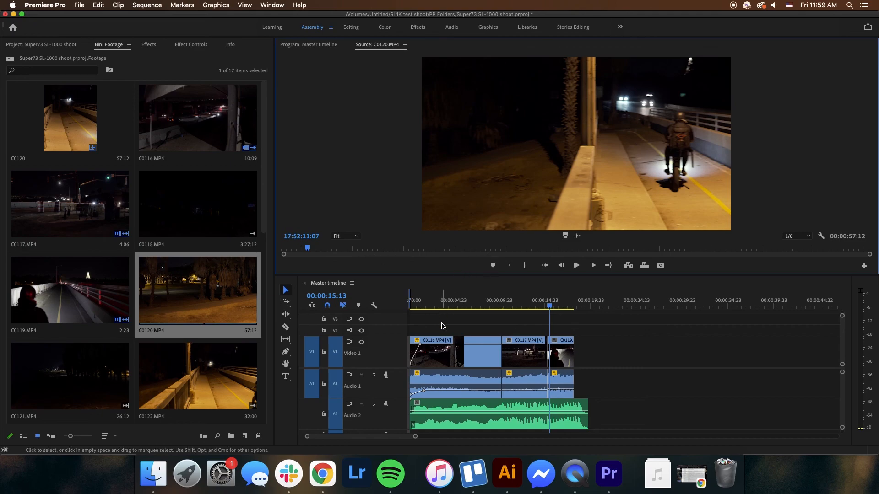
{"action": "right_click", "coordinate": [570, 491]}
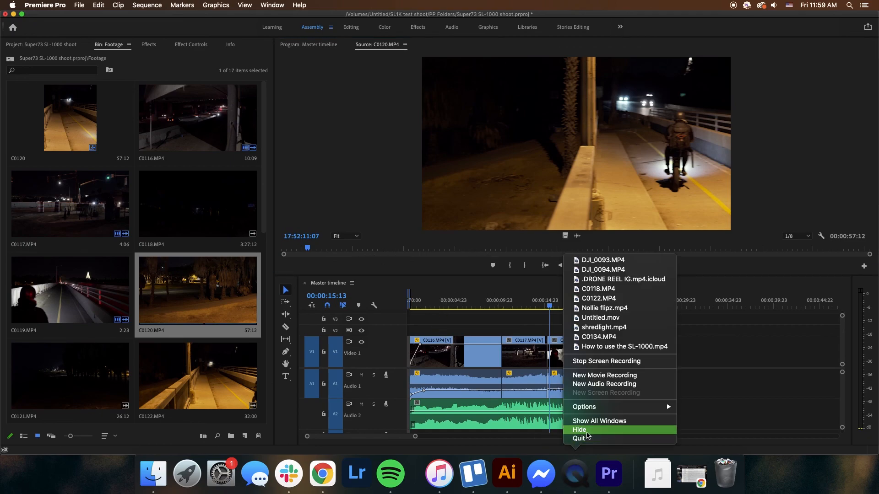
{"action": "left_click", "coordinate": [600, 362]}
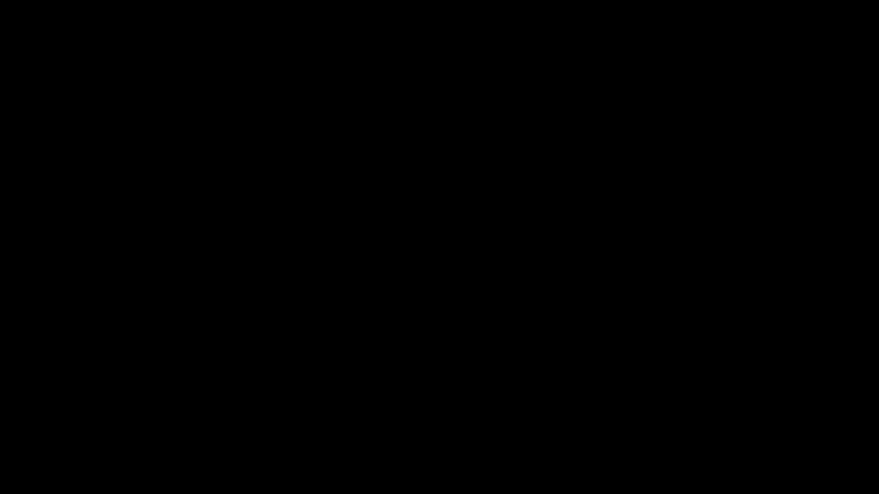